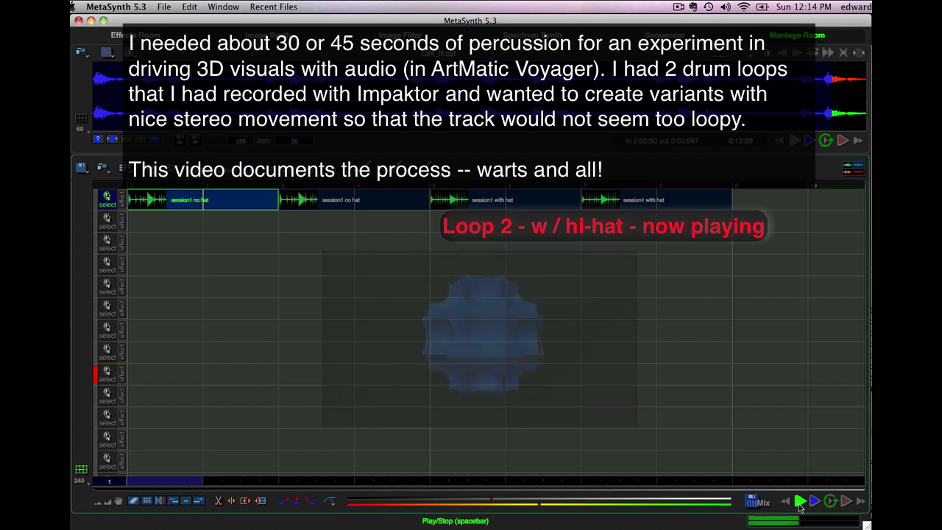
# Step: Load the first "session1 no hat" clip of the montage into the sample editor and go to the Image Filter room
pyautogui.click(800, 502)
pyautogui.click(251, 201)
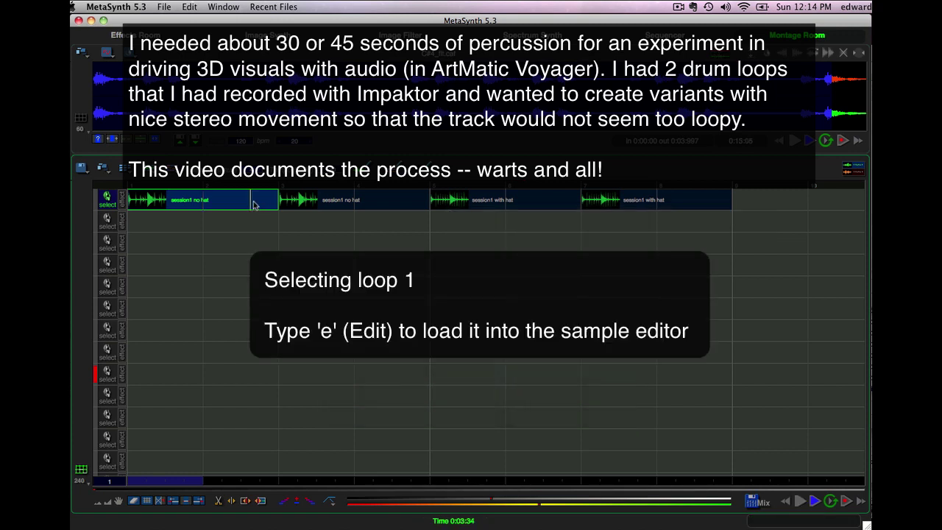
pyautogui.press('e')
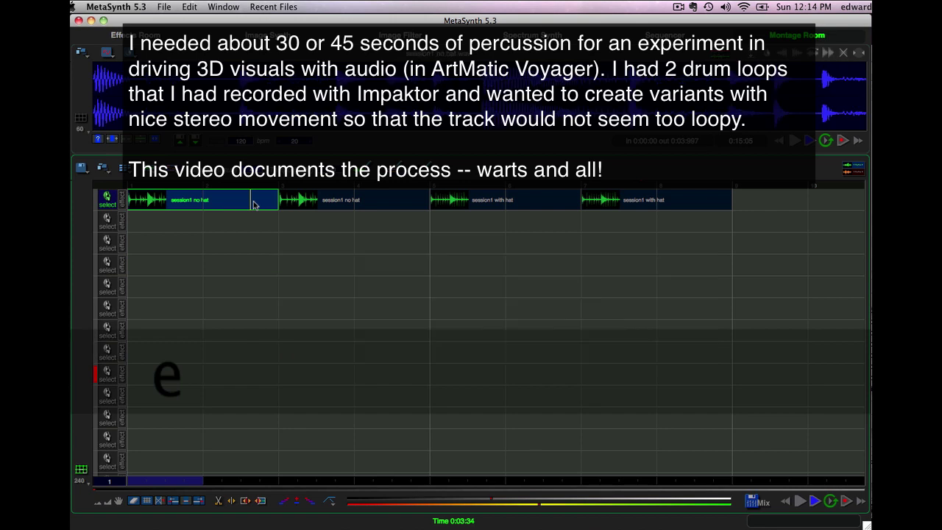
pyautogui.click(404, 35)
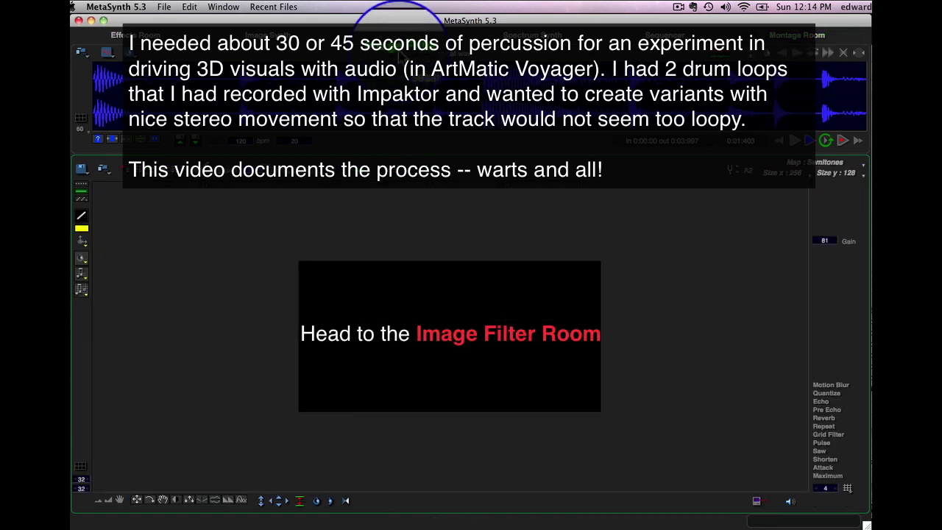
# Step: Analyze the loop's spectrum, lower the reference pitch to A0, and analyze the spectrum again
pyautogui.click(224, 169)
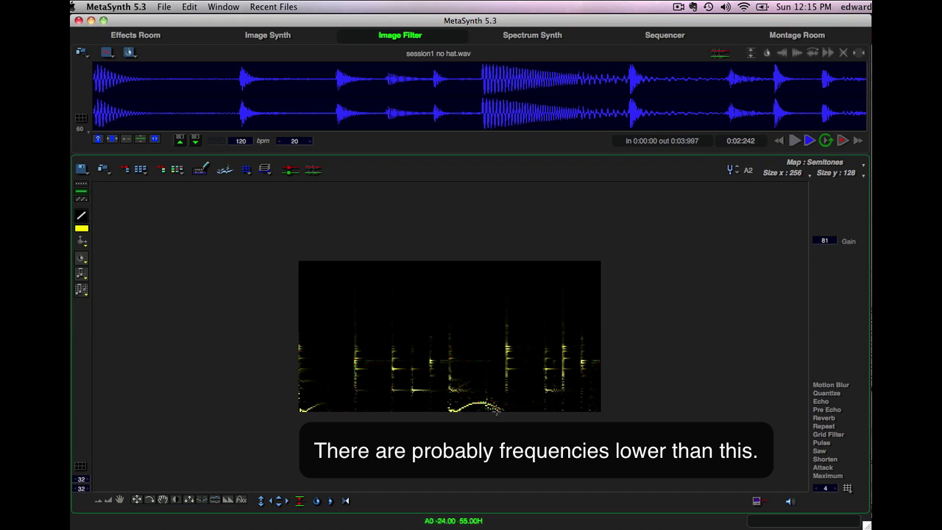
pyautogui.click(734, 173)
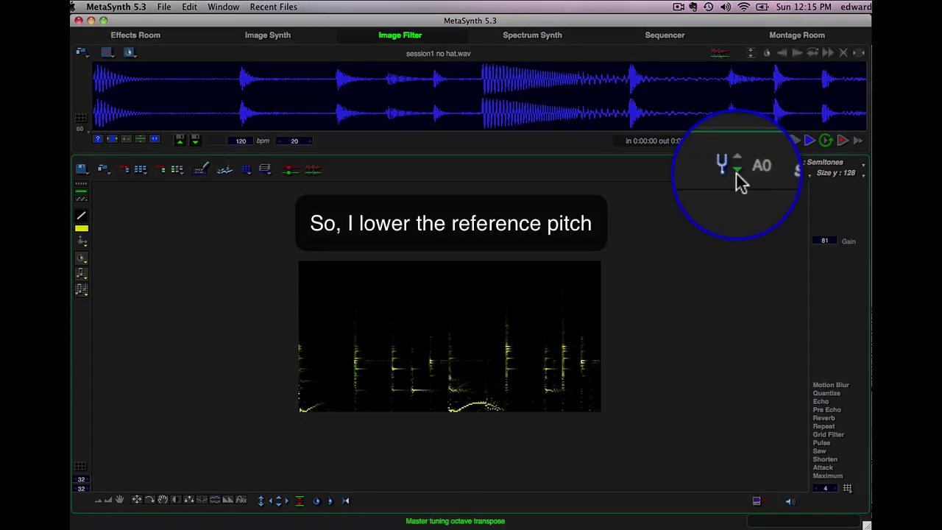
pyautogui.click(230, 178)
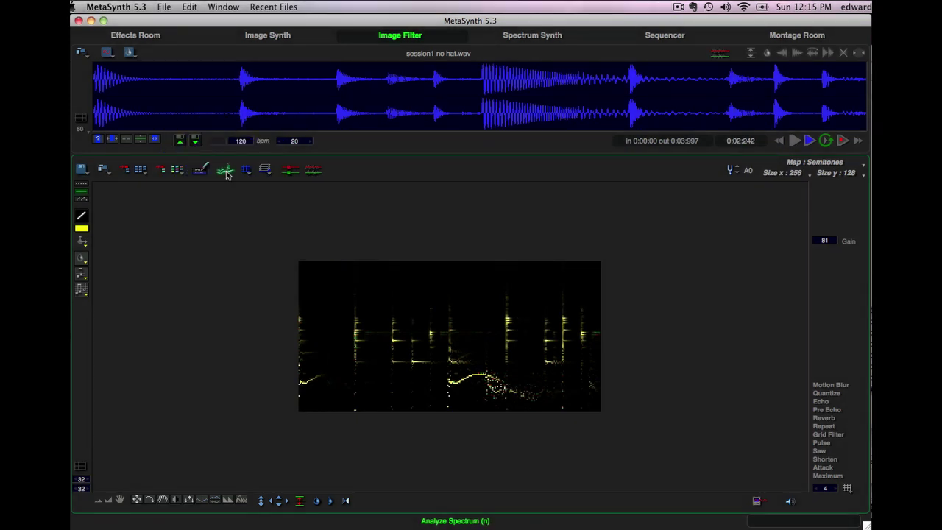
# Step: Clear the analyzed image from the canvas and analyze the spectrum to the grid channel
pyautogui.press('BackSpace')
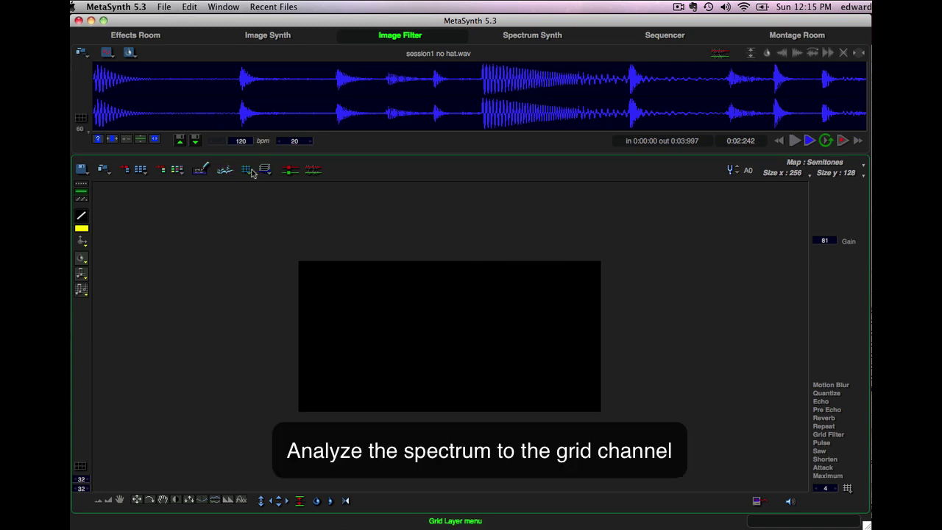
pyautogui.click(247, 171)
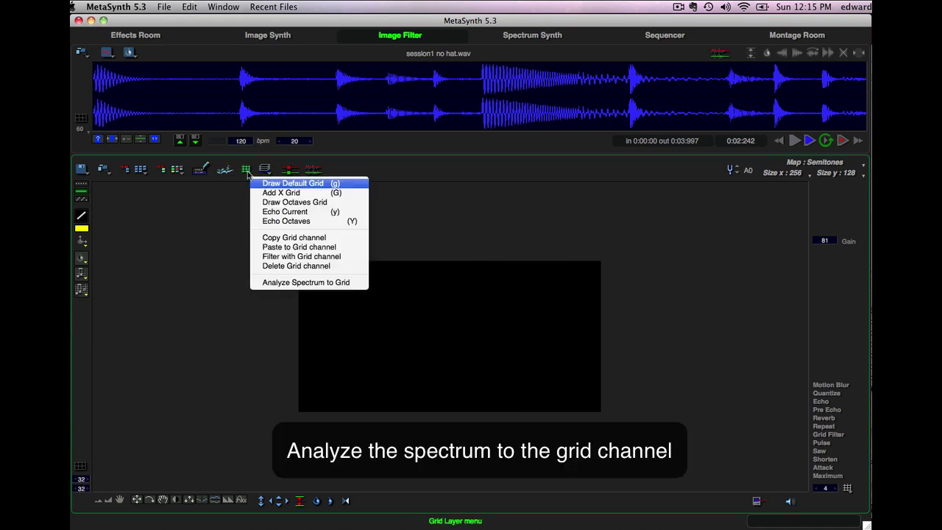
pyautogui.click(283, 284)
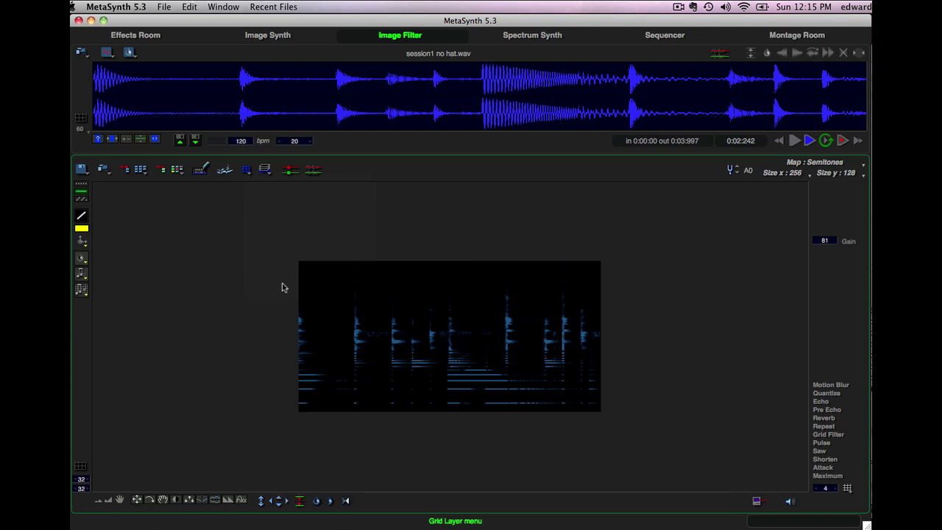
# Step: Make a bandpass filter by selecting a full-width strip across the low frequencies and inverting it to solid yellow
pyautogui.moveTo(287, 363); pyautogui.dragTo(626, 404)
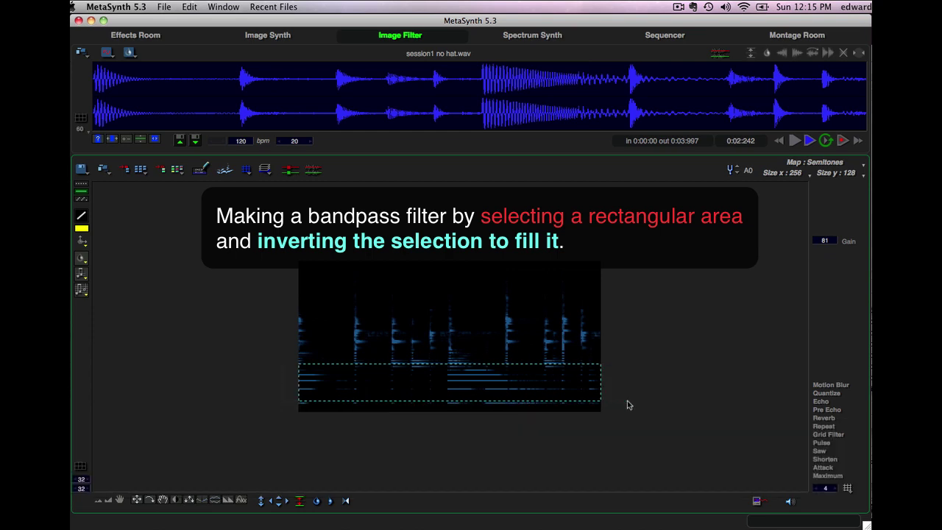
pyautogui.click(104, 170)
pyautogui.click(122, 236)
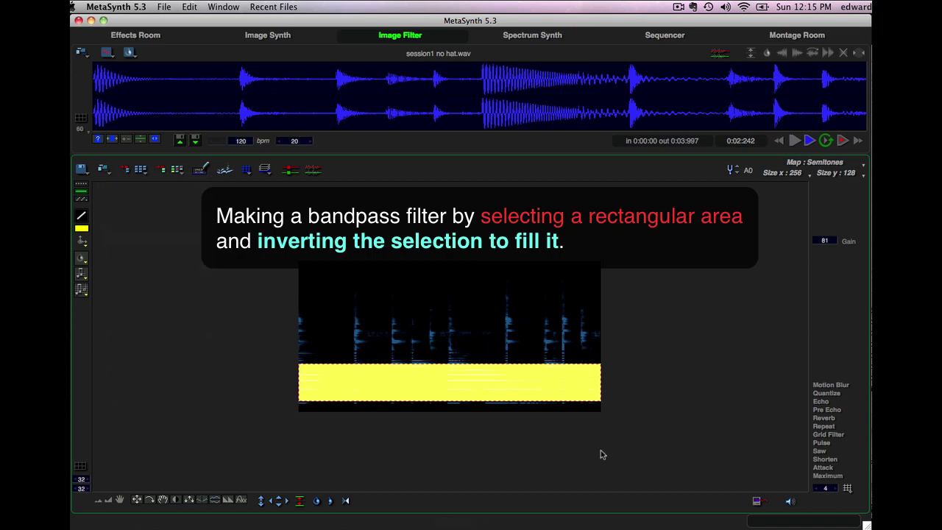
# Step: Preview the filtered loop while nudging the yellow band upward to about the middle of the canvas
pyautogui.click(790, 503)
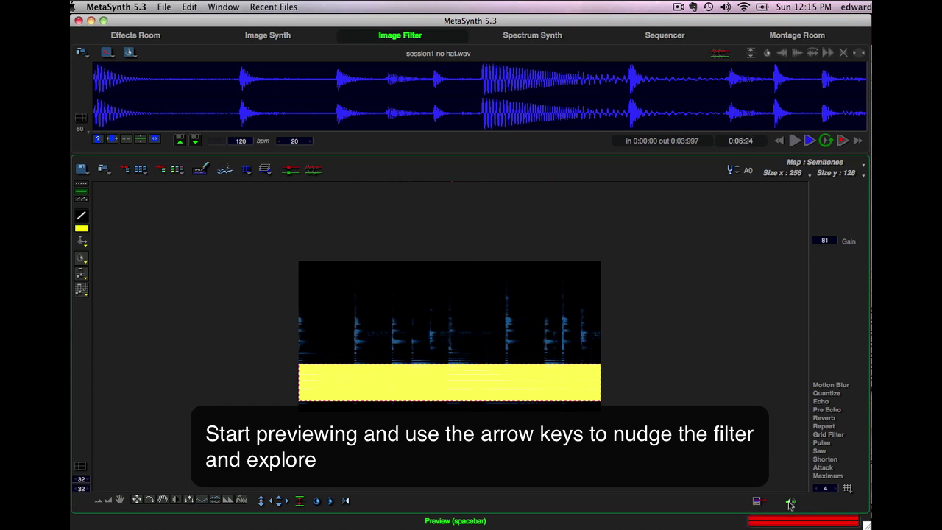
pyautogui.press('Up')
pyautogui.press('Up')
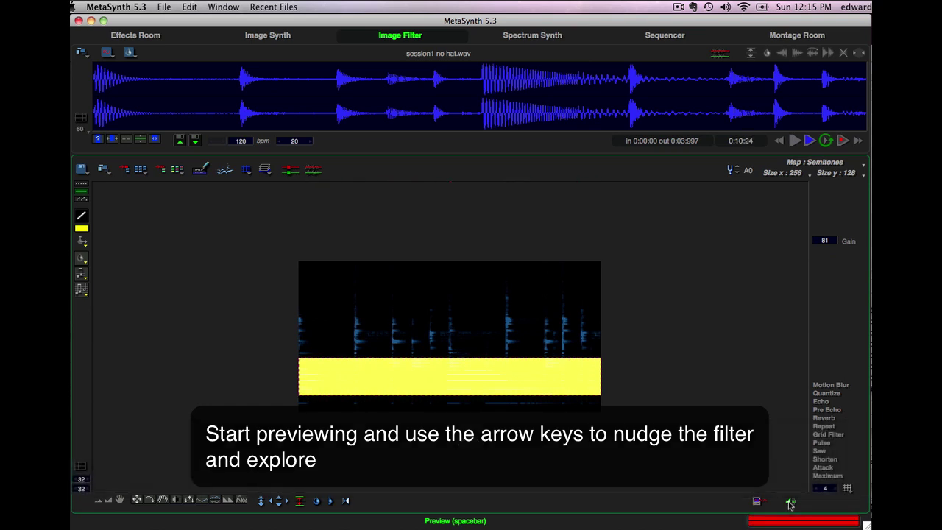
pyautogui.press('Up')
pyautogui.press('Up')
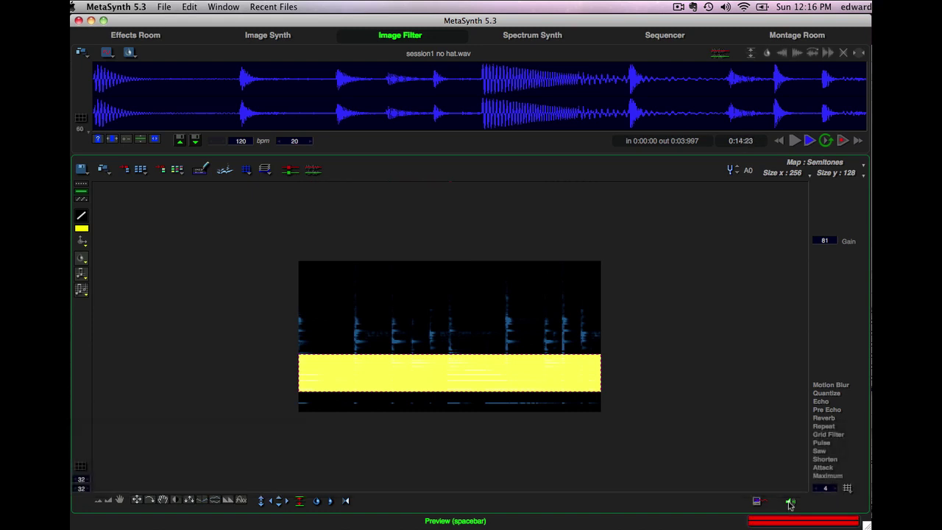
pyautogui.press('Up')
pyautogui.press('Up')
pyautogui.press('Up')
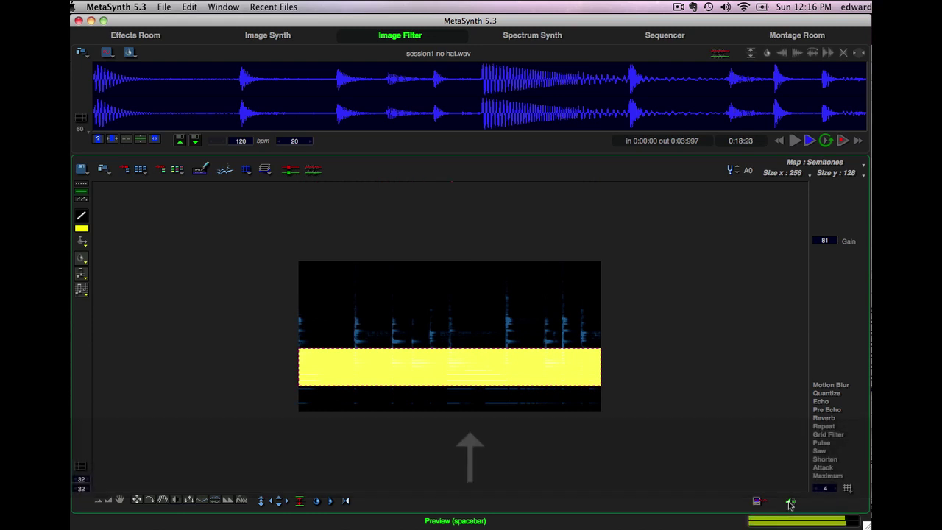
pyautogui.press('Up')
pyautogui.press('Up')
pyautogui.press('Up')
pyautogui.press('Up')
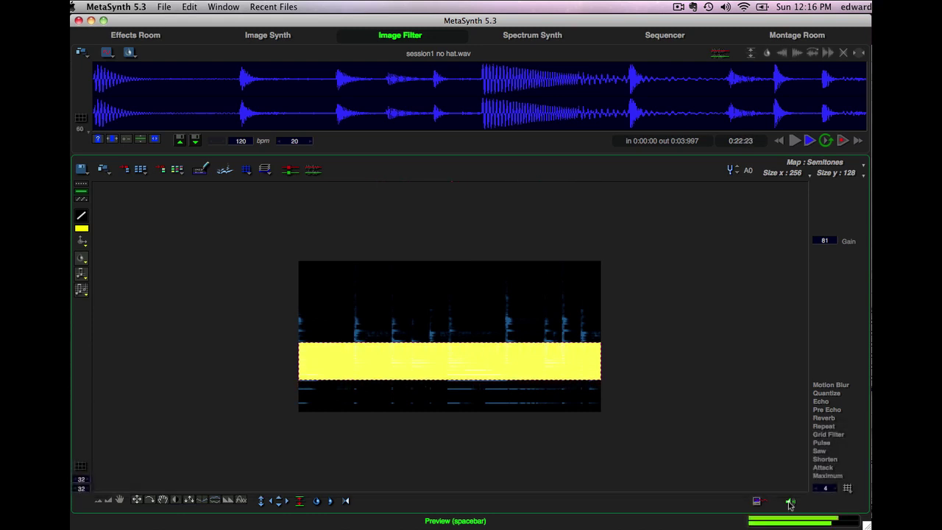
pyautogui.press('Up')
pyautogui.press('Up')
pyautogui.press('Up')
pyautogui.press('Up')
pyautogui.press('Up')
pyautogui.press('Up')
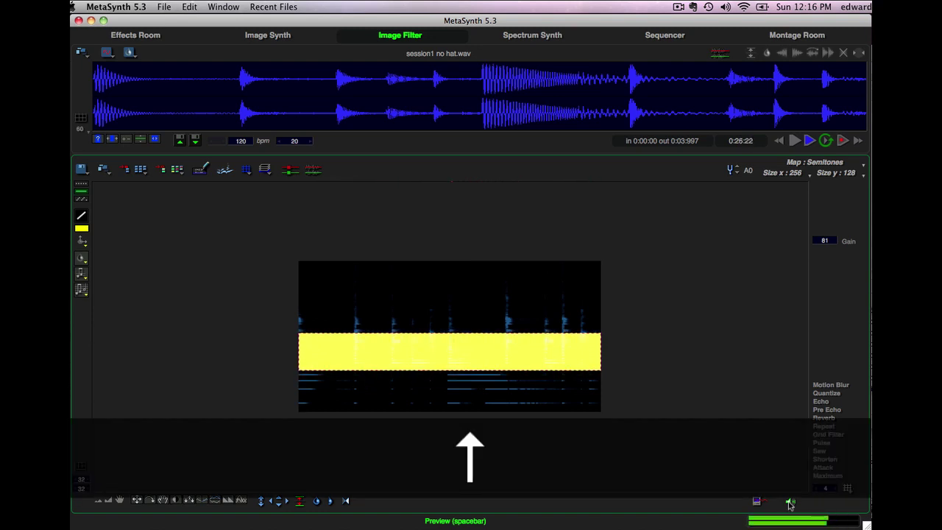
pyautogui.press('Up')
pyautogui.press('Up')
pyautogui.press('Up')
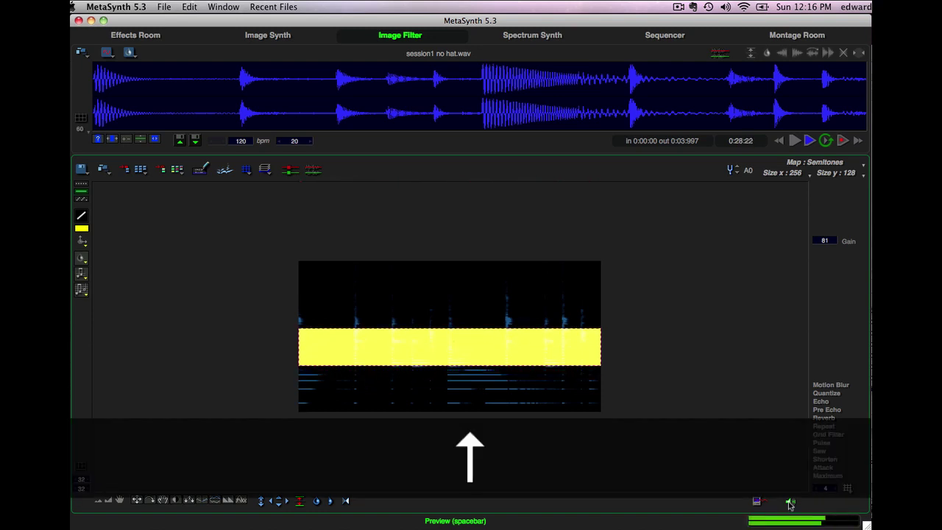
pyautogui.press('Up')
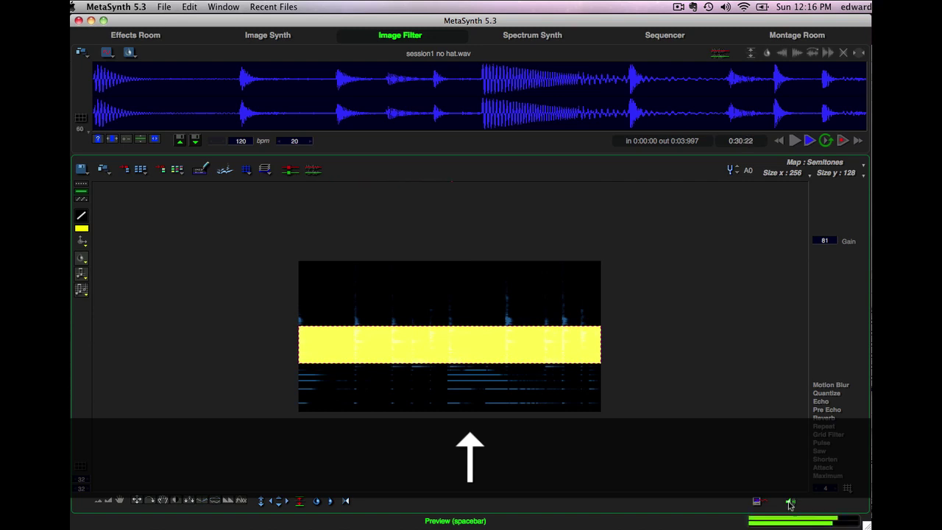
pyautogui.press('Up')
pyautogui.press('Up')
pyautogui.press('Up')
pyautogui.press('Up')
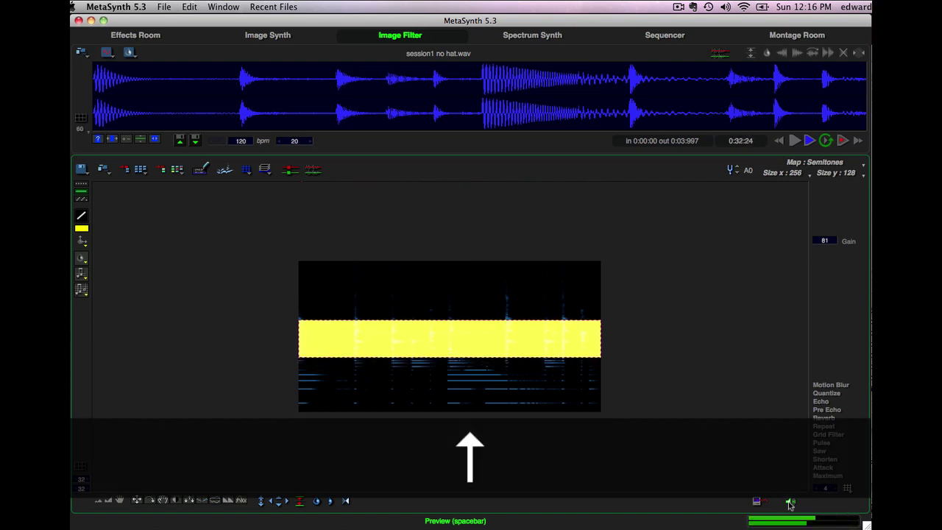
pyautogui.press('space')
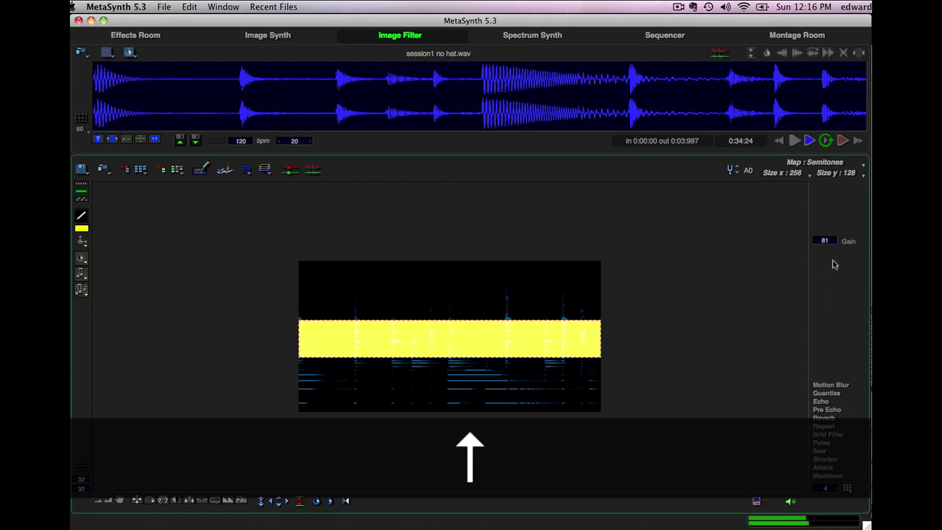
# Step: Set the filter gain to 68 and nudge the yellow band step by step into the high frequencies
pyautogui.moveTo(820, 242); pyautogui.dragTo(822, 252)
pyautogui.press('Up')
pyautogui.press('Up')
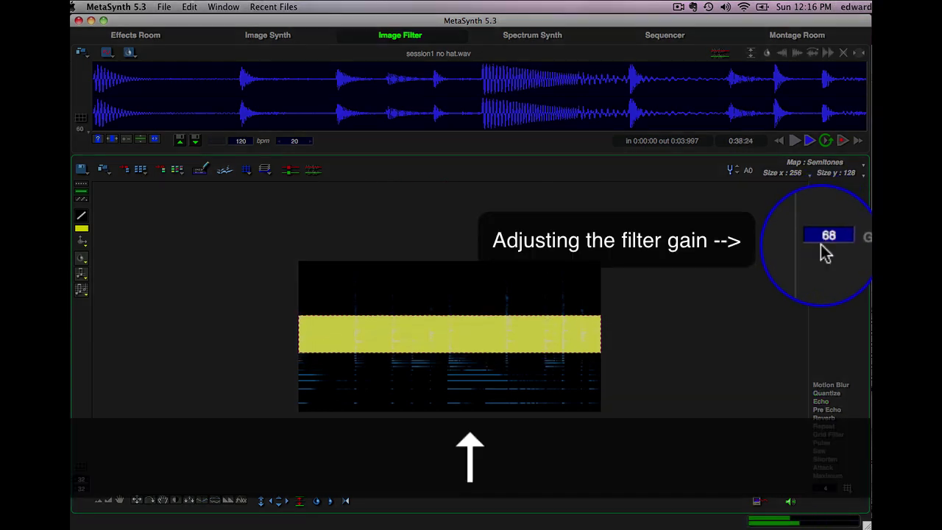
pyautogui.press('Up')
pyautogui.press('Up')
pyautogui.press('Up')
pyautogui.press('Up')
pyautogui.press('Up')
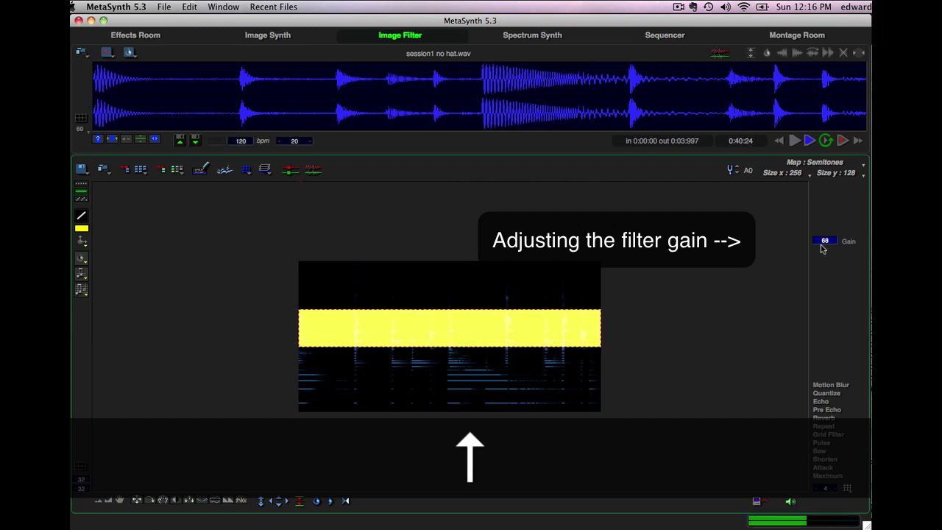
pyautogui.press('Up')
pyautogui.press('Up')
pyautogui.press('Up')
pyautogui.press('Up')
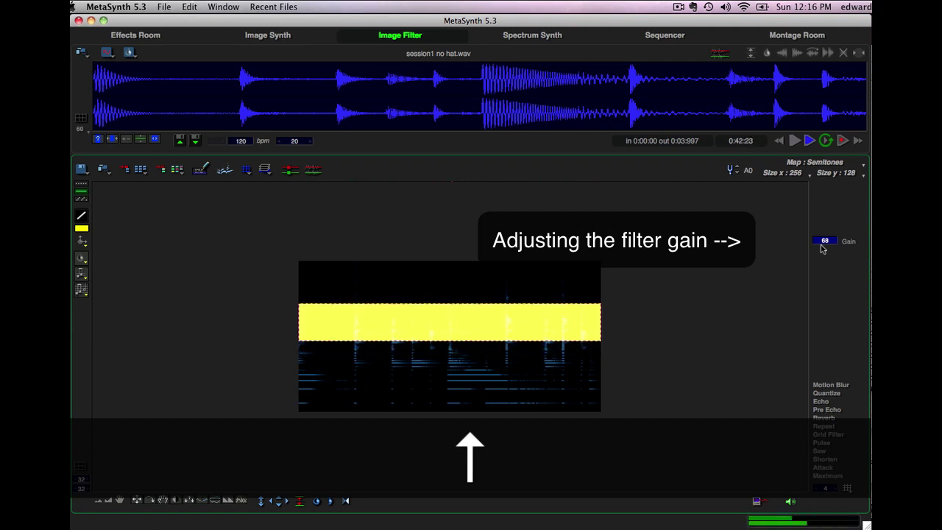
pyautogui.press('Up')
pyautogui.press('Up')
pyautogui.press('Up')
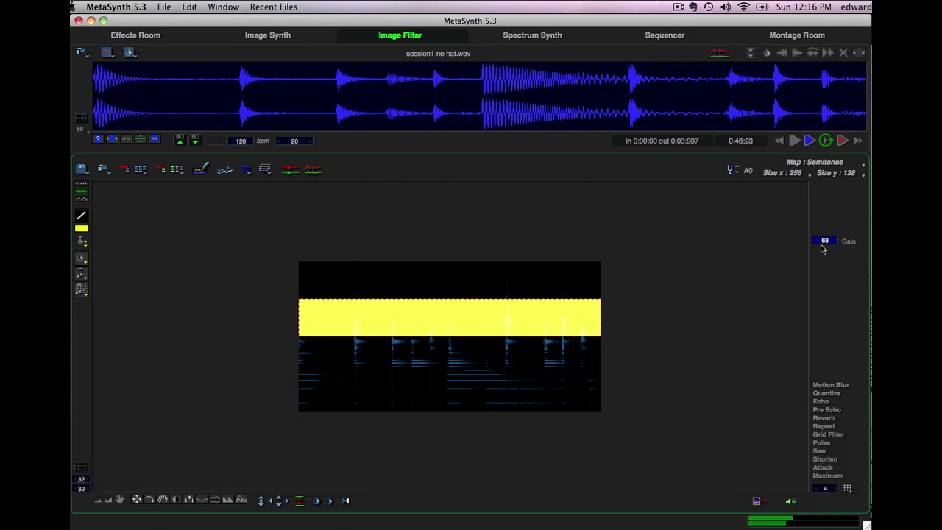
pyautogui.press('Up')
pyautogui.press('Up')
pyautogui.press('Up')
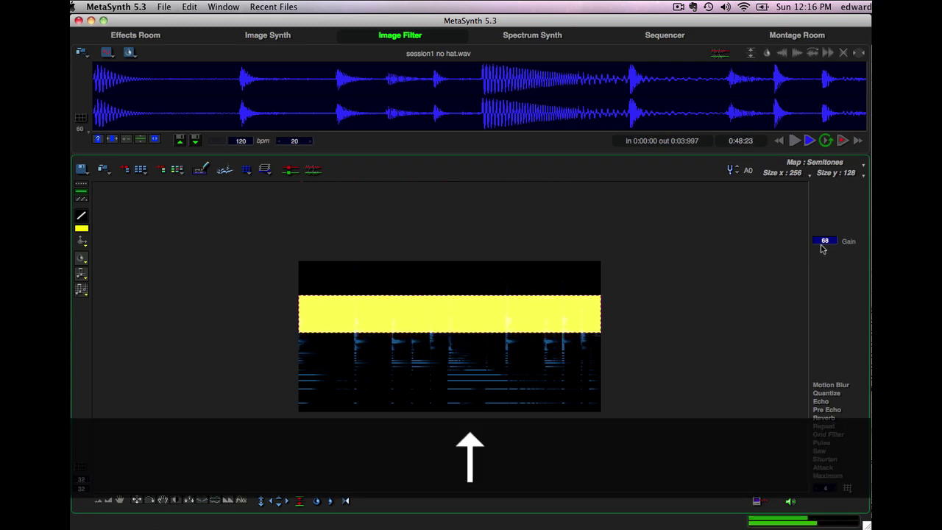
pyautogui.press('Up')
pyautogui.press('Up')
pyautogui.press('Up')
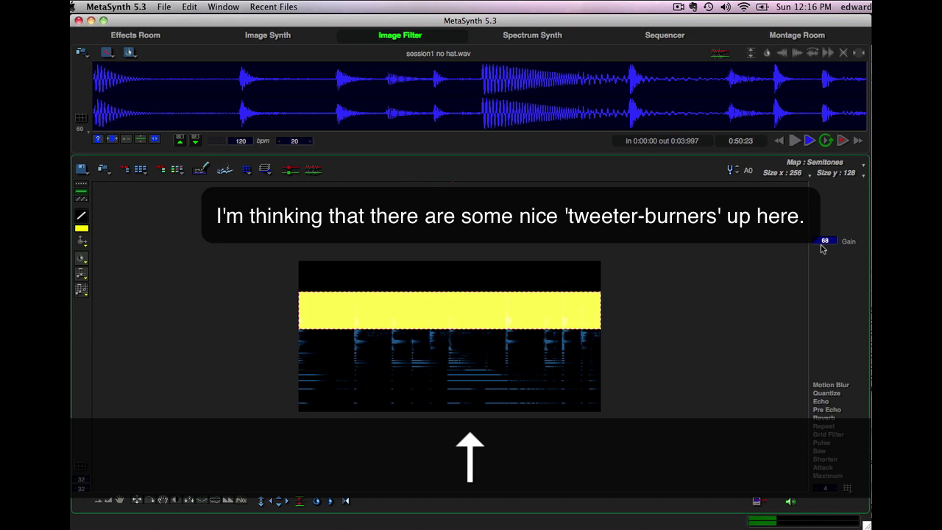
pyautogui.press('Up')
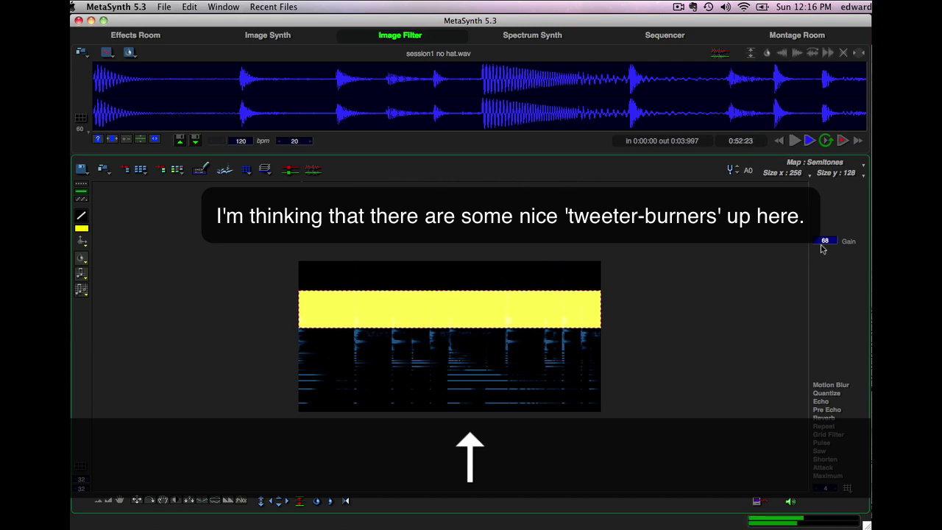
pyautogui.press('Up')
pyautogui.press('Up')
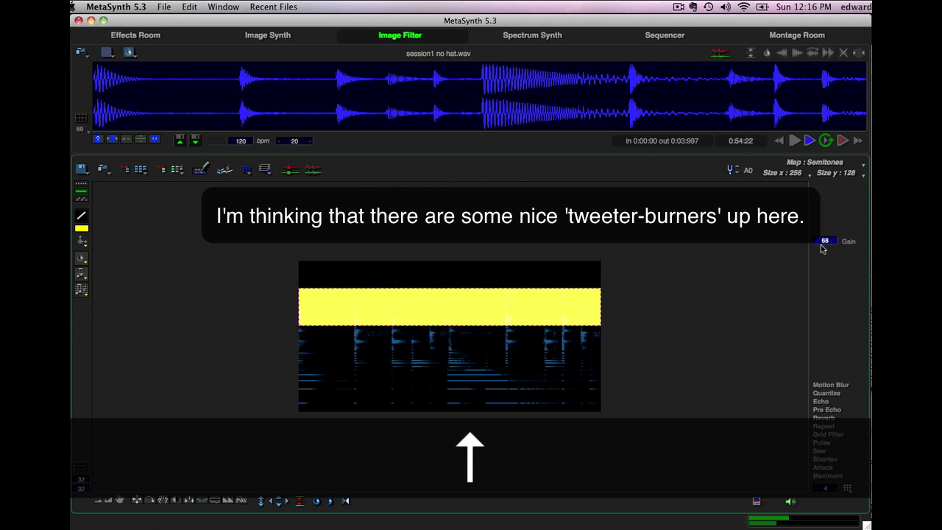
# Step: Set the filter gain to 62 and fine-tune the band's height, nudging it slightly up and back down
pyautogui.press('Up')
pyautogui.press('Up')
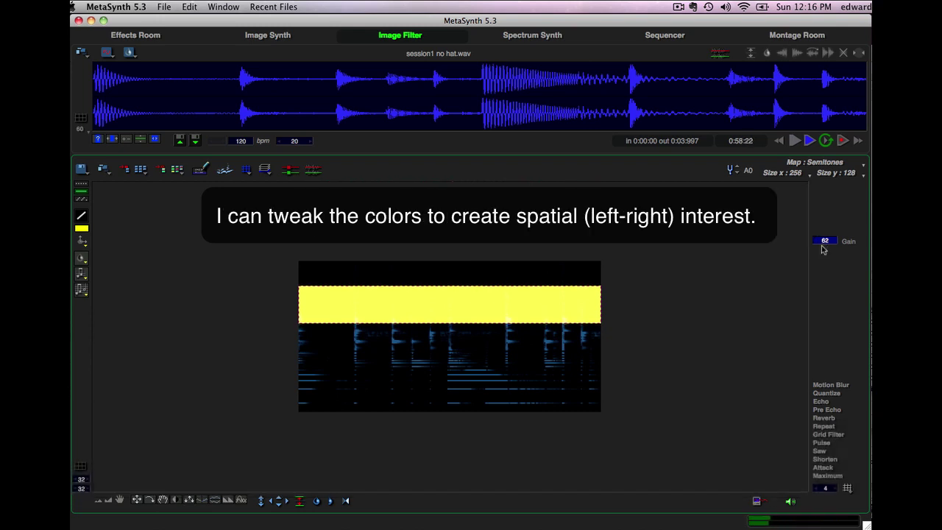
pyautogui.press('Up')
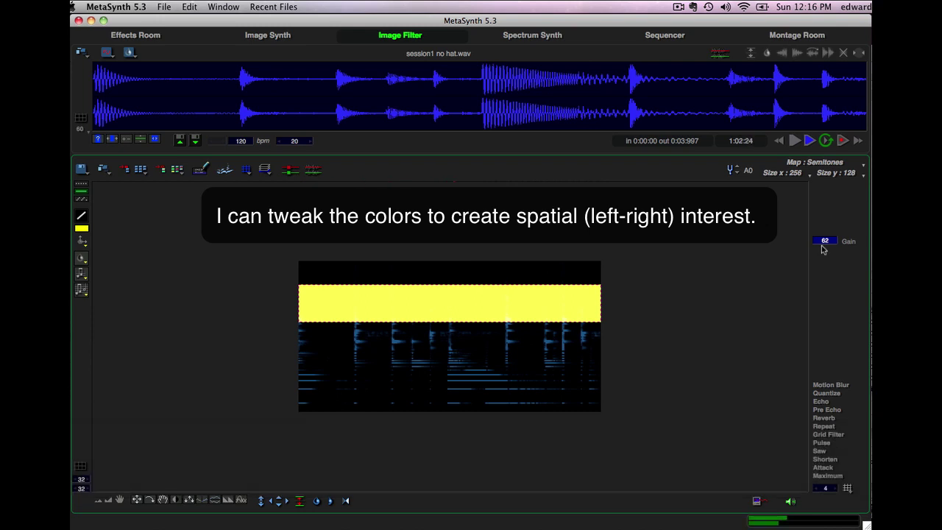
pyautogui.press('Down')
pyautogui.press('Down')
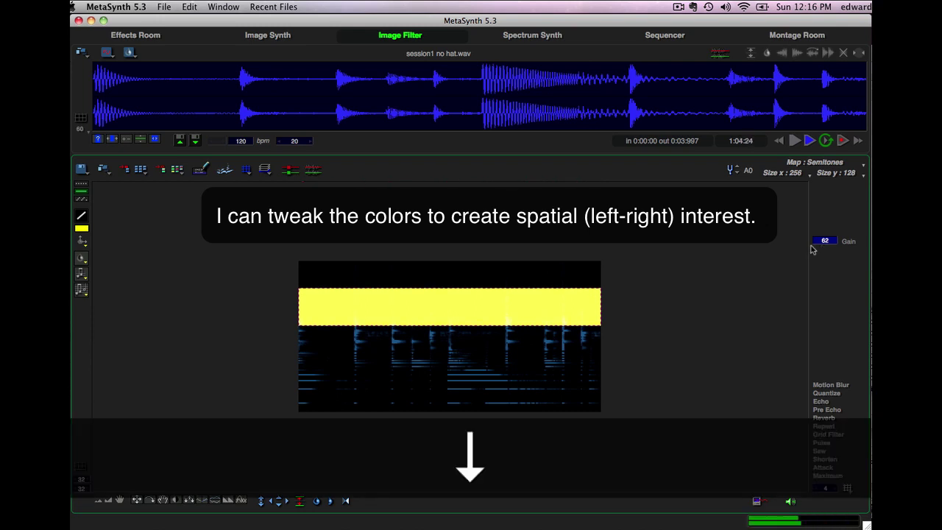
# Step: Apply the horizontal red-to-green pan gradient filter preset to the selected band
pyautogui.click(176, 170)
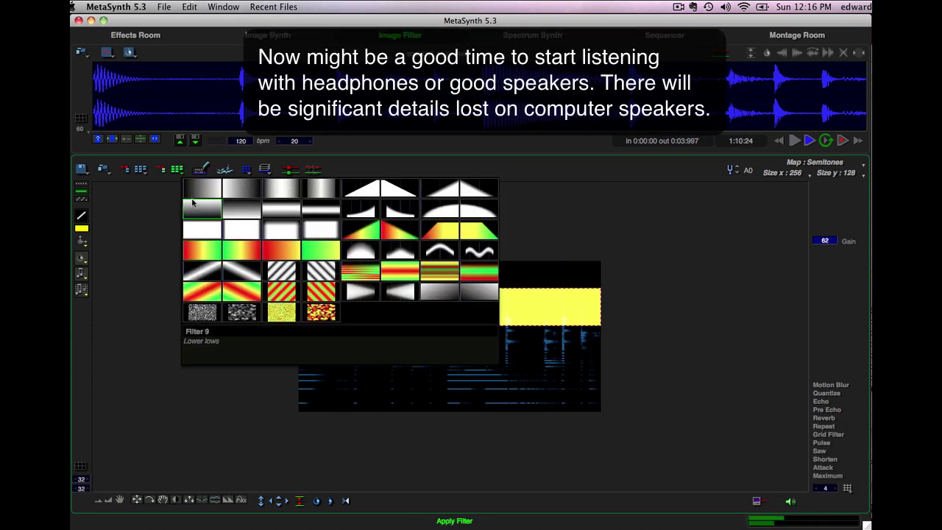
pyautogui.click(207, 253)
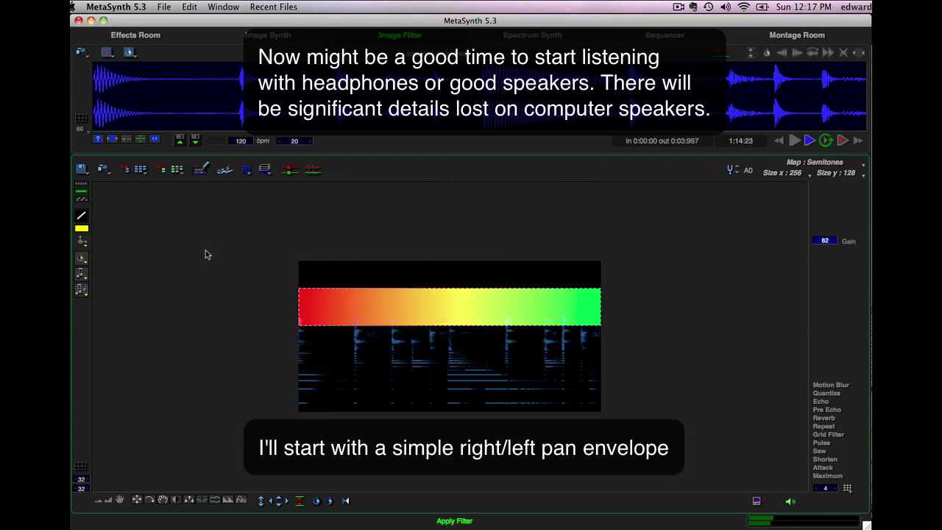
# Step: Repeat the red-to-green pan gradient twice as fast across the band and interpolate the hard transition in the middle
pyautogui.click(228, 501)
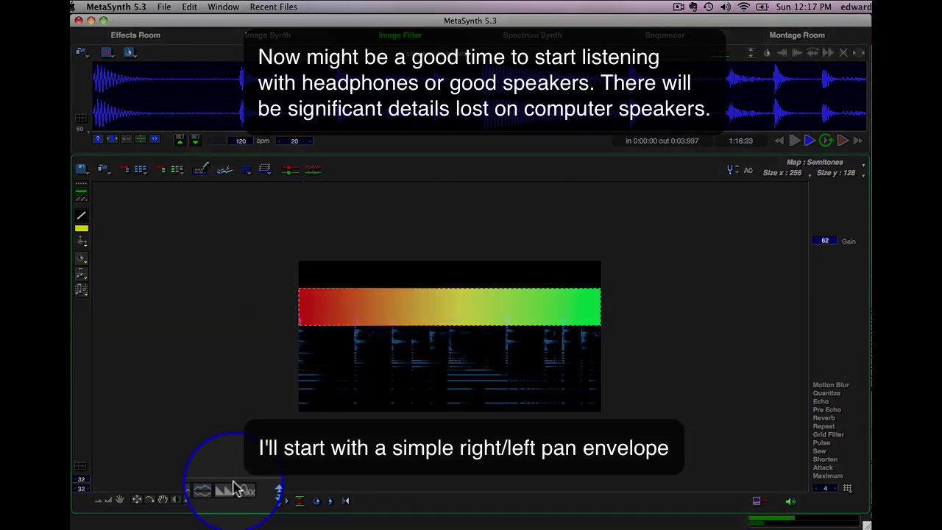
pyautogui.click(229, 480)
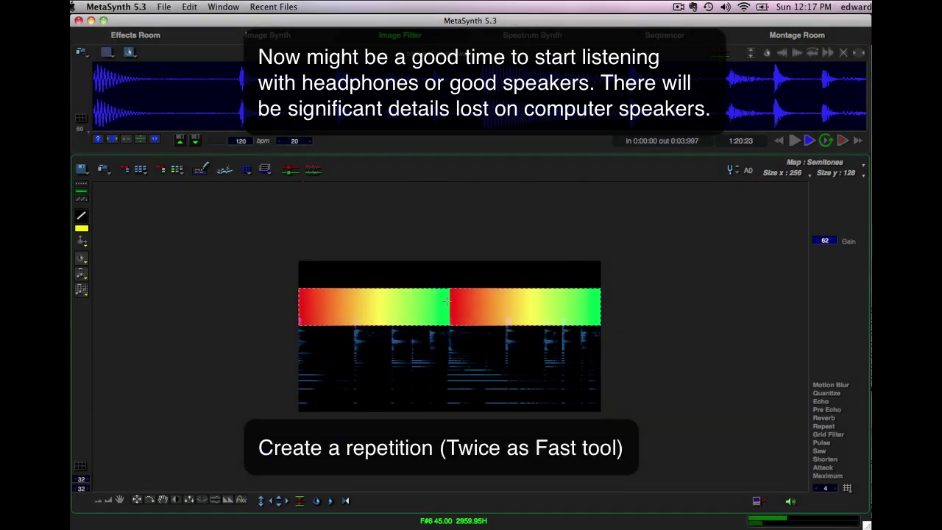
pyautogui.moveTo(437, 282); pyautogui.dragTo(467, 340)
pyautogui.click(345, 501)
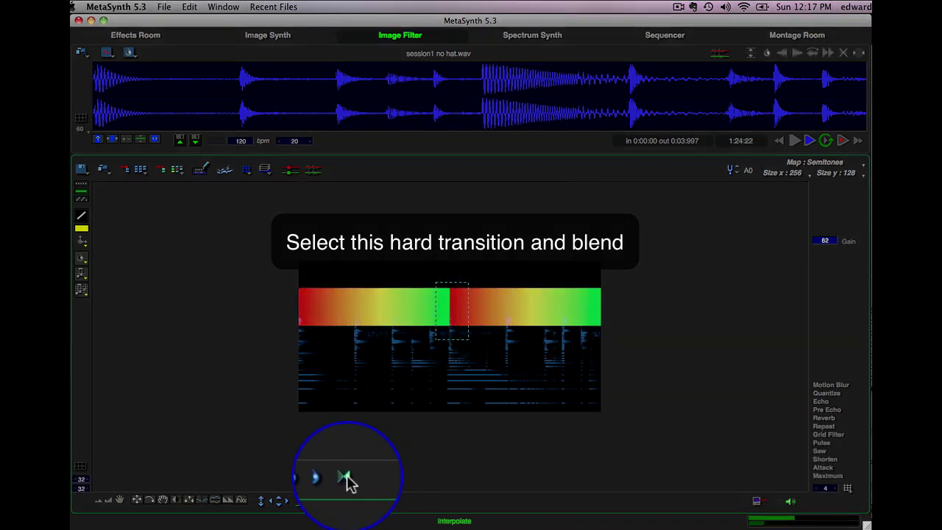
pyautogui.click(347, 481)
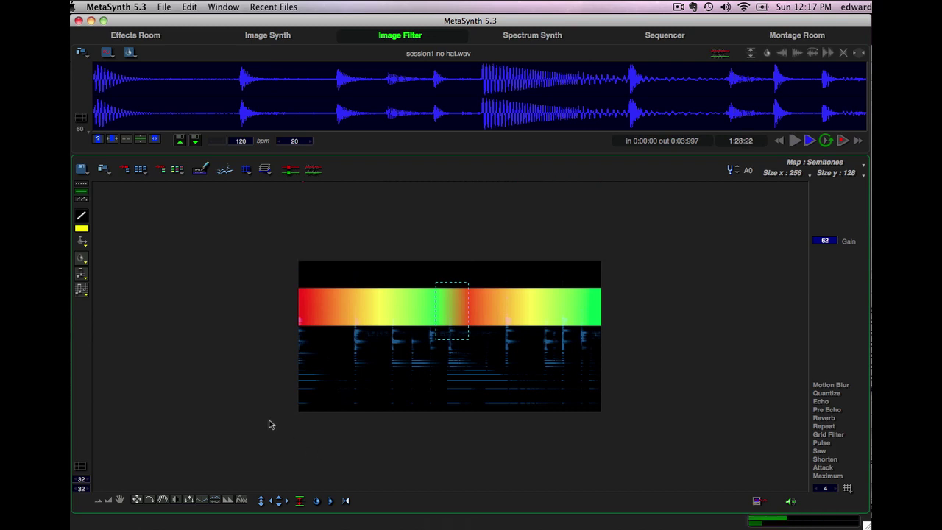
pyautogui.press('super+d')
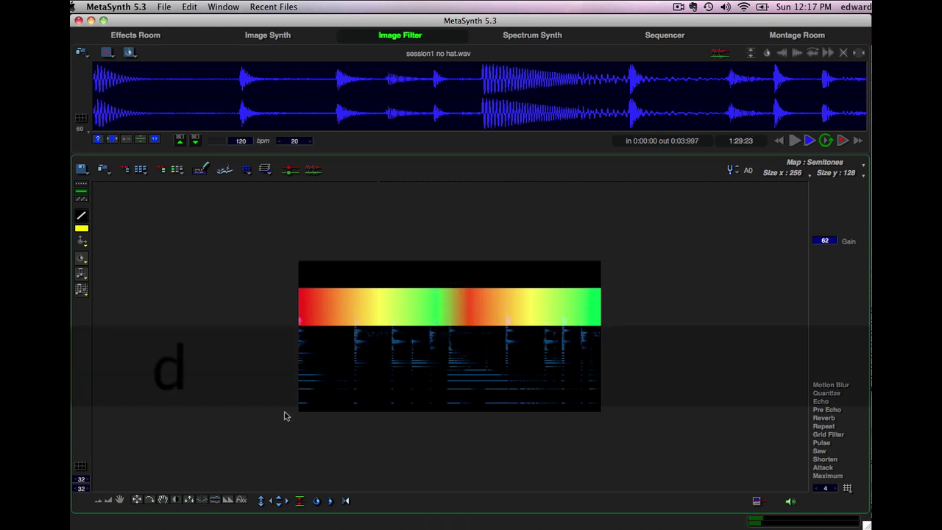
# Step: Keep Wrap around enabled for the picture offset and shift the gradient band right by about a quarter of the canvas
pyautogui.click(163, 500)
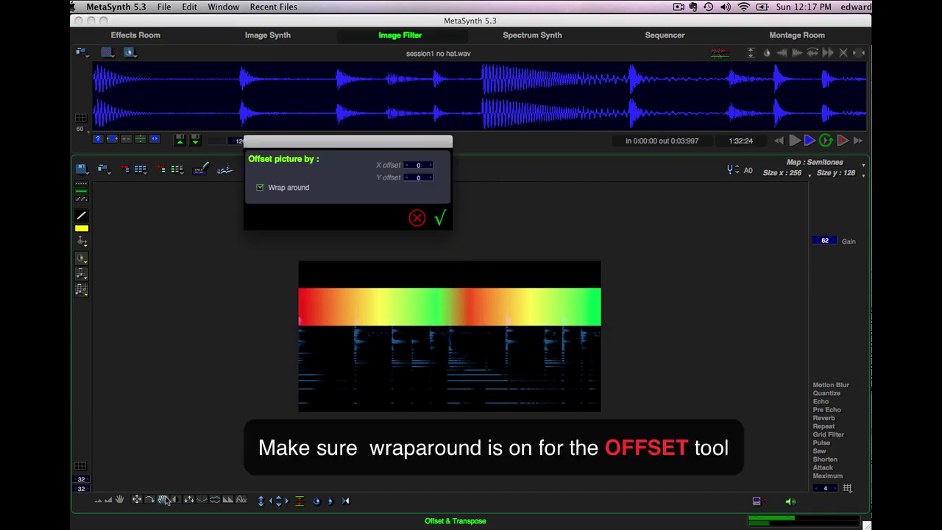
pyautogui.click(260, 187)
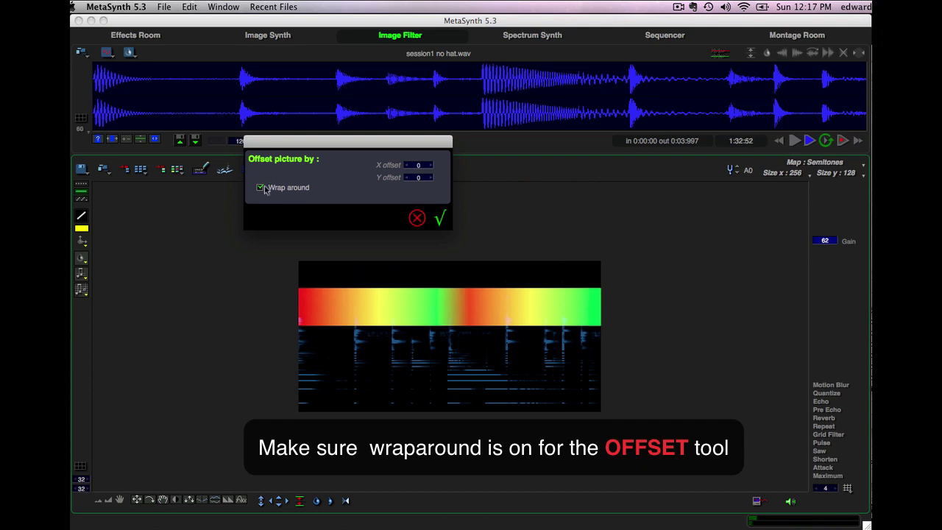
pyautogui.click(440, 219)
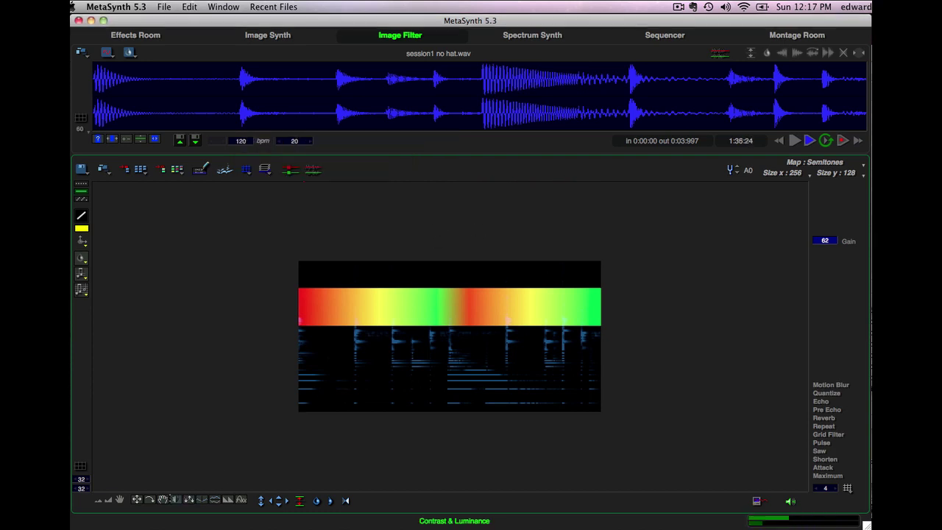
pyautogui.moveTo(164, 500); pyautogui.dragTo(202, 488)
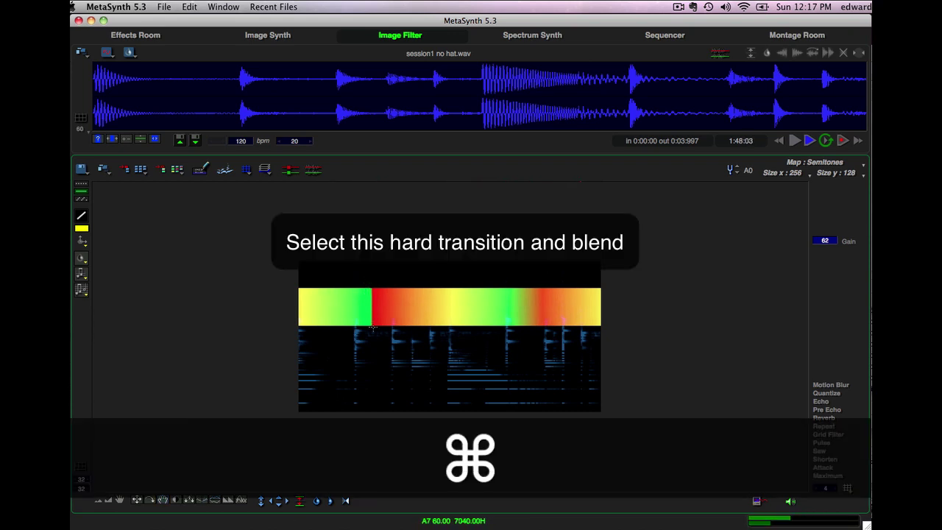
# Step: Select the remaining hard green-to-red transition, interpolate it into a smooth blend, and clear the selection
pyautogui.moveTo(384, 344); pyautogui.dragTo(384, 344)
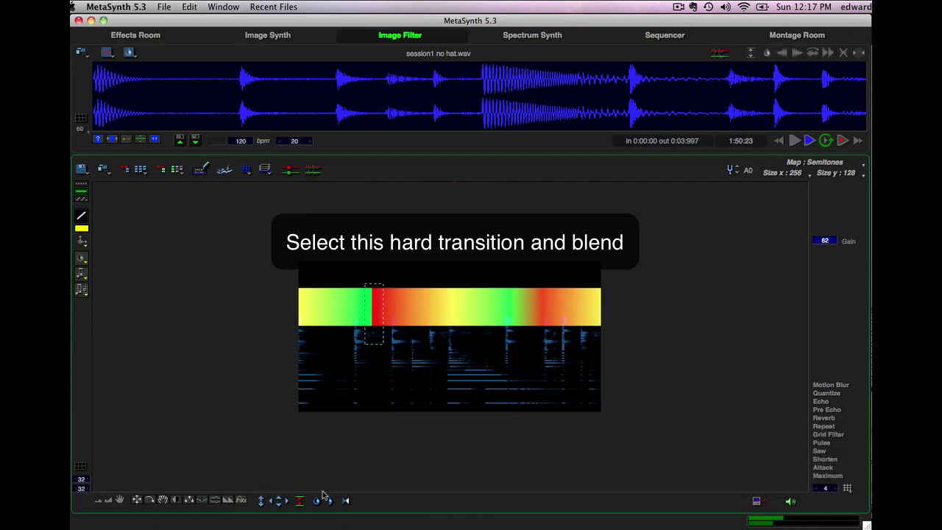
pyautogui.click(348, 502)
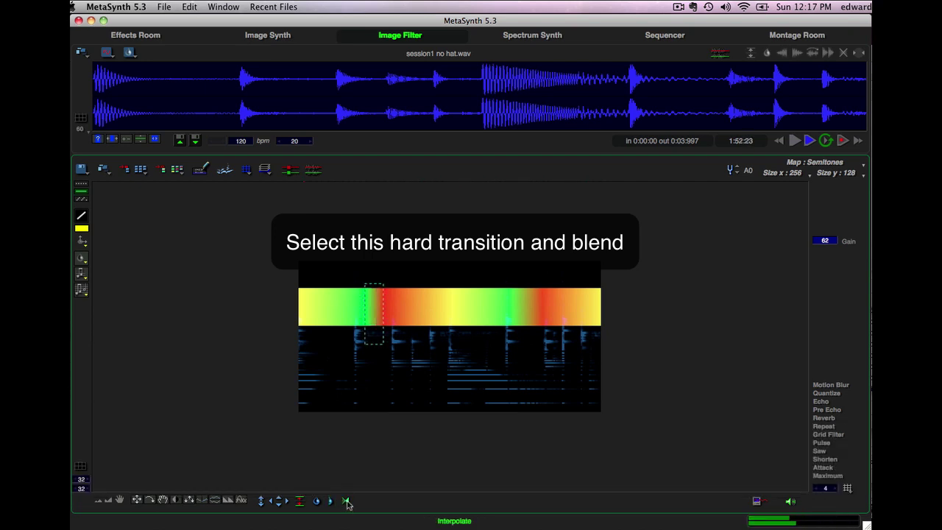
pyautogui.press('super+d')
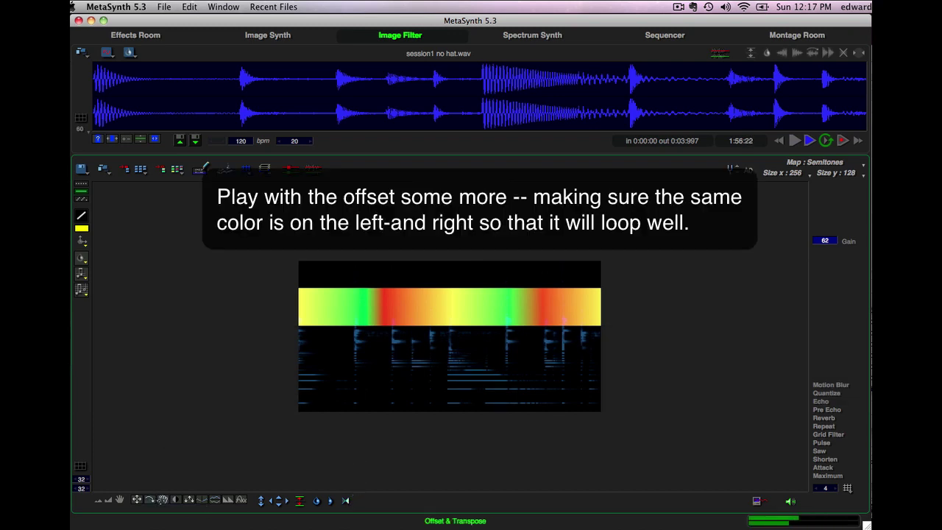
# Step: Offset the gradient band horizontally with wraparound until both ends of the canvas are yellow
pyautogui.press('Up')
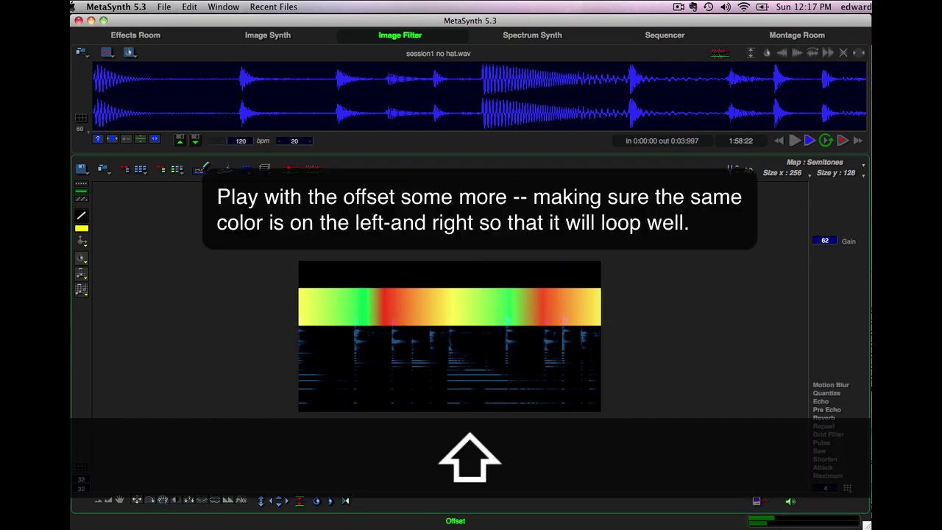
pyautogui.press('Up')
pyautogui.press('Up')
pyautogui.press('Up')
pyautogui.press('Up')
pyautogui.press('Up')
pyautogui.press('Up')
pyautogui.press('Up')
pyautogui.press('Up')
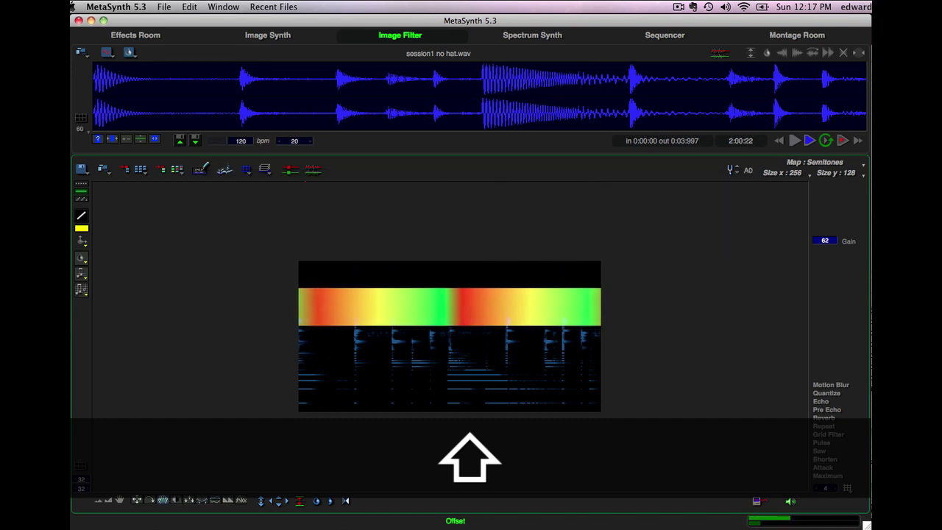
pyautogui.press('Up')
pyautogui.press('Up')
pyautogui.press('Up')
pyautogui.press('Up')
pyautogui.press('Up')
pyautogui.press('Up')
pyautogui.press('Up')
pyautogui.press('Up')
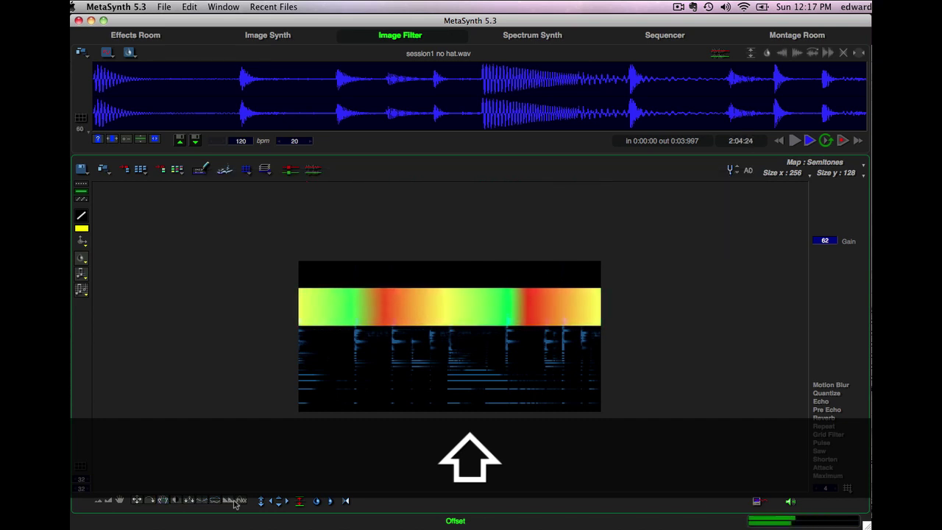
# Step: Select the lower half of the gradient band and offset it sideways and slightly down, leaving a narrow gap between the two strips
pyautogui.press('super')
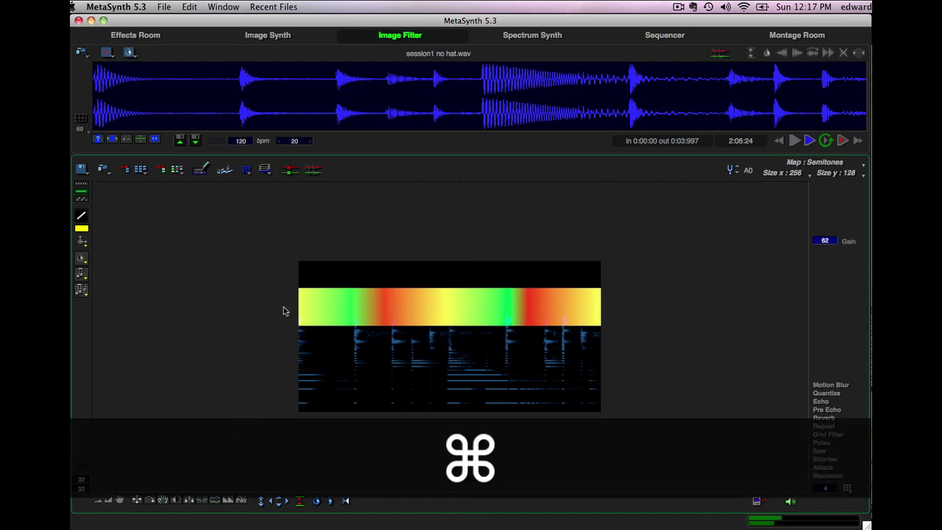
pyautogui.moveTo(284, 306); pyautogui.dragTo(623, 349)
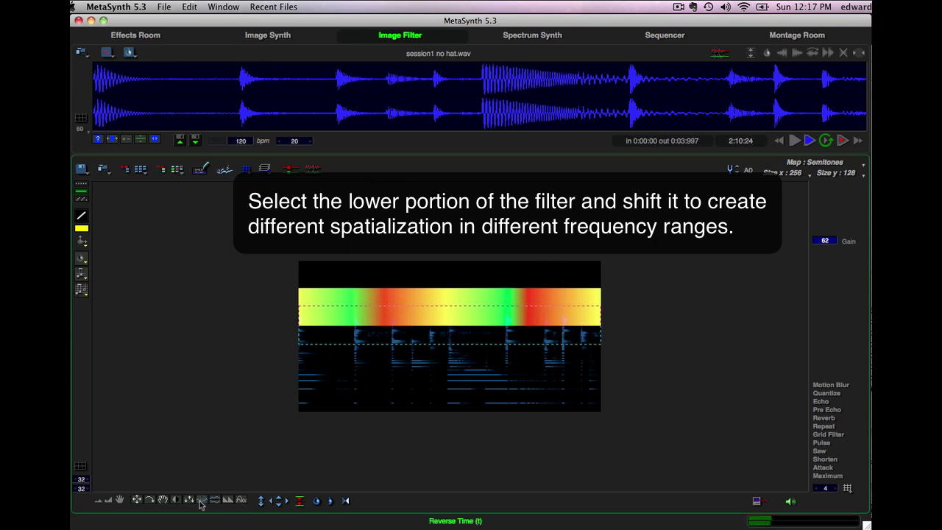
pyautogui.click(162, 500)
pyautogui.moveTo(162, 500); pyautogui.dragTo(214, 501)
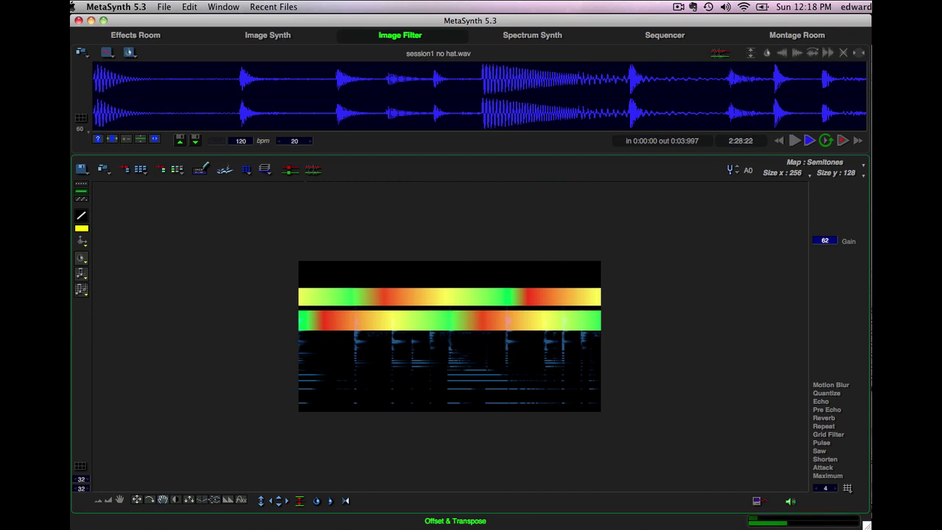
# Step: Render the filtered loop to the sample editor and save the sound to the montage
pyautogui.click(757, 501)
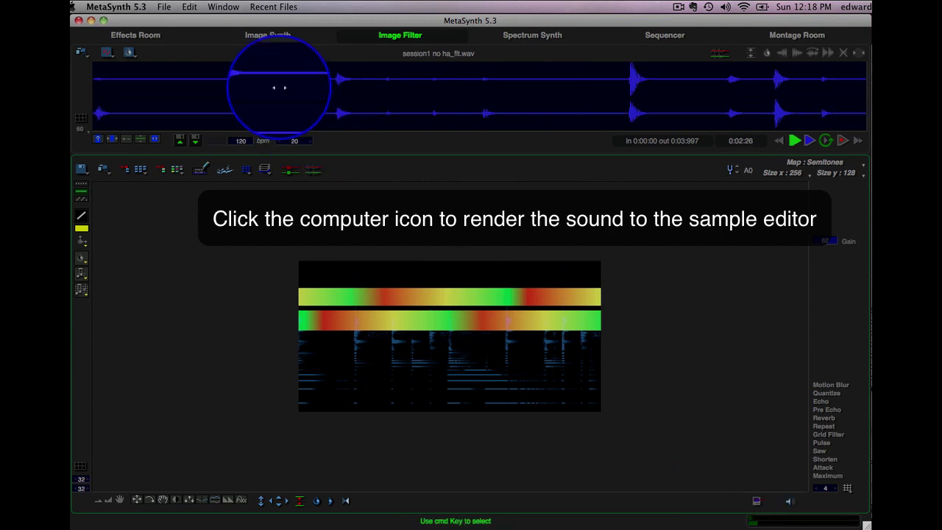
pyautogui.click(164, 7)
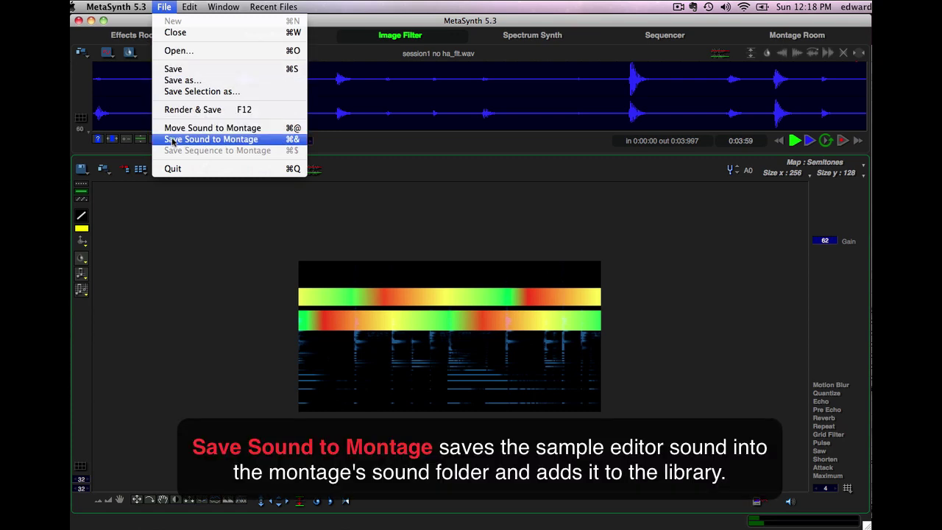
pyautogui.click(174, 139)
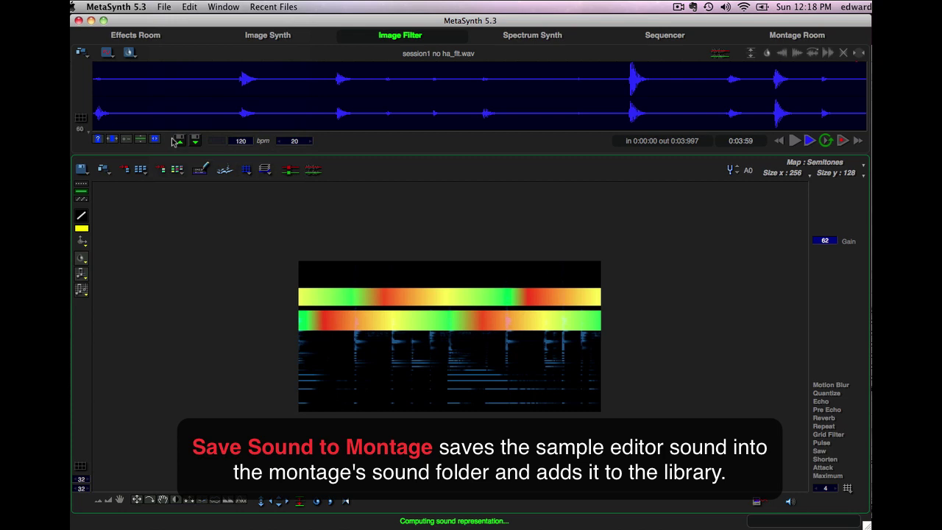
# Step: In the Montage Room, insert session1 no ha_flt at measure 9 of the first track and play from measure 6
pyautogui.click(789, 37)
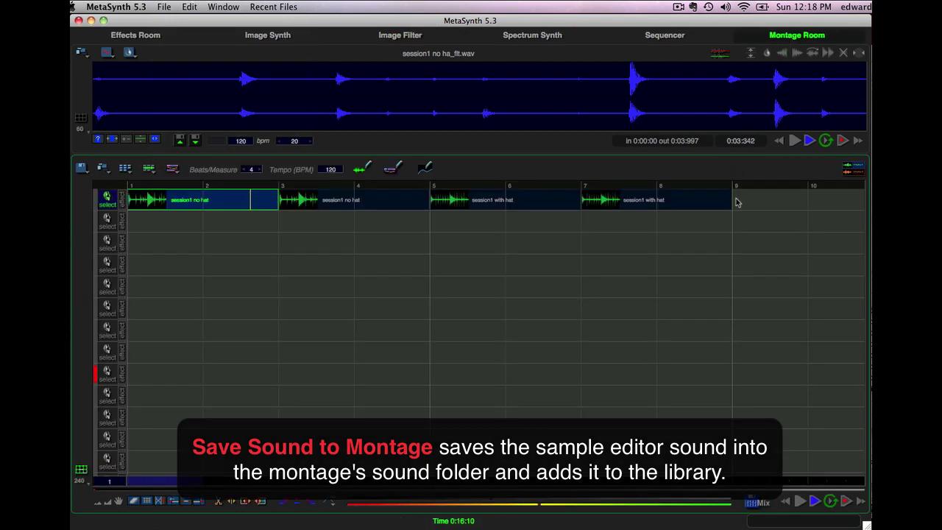
pyautogui.click(737, 203)
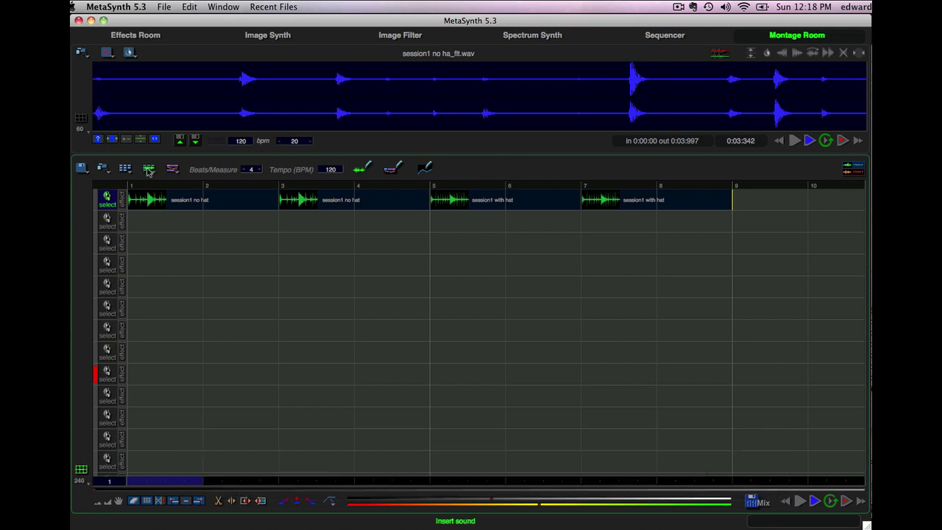
pyautogui.click(149, 168)
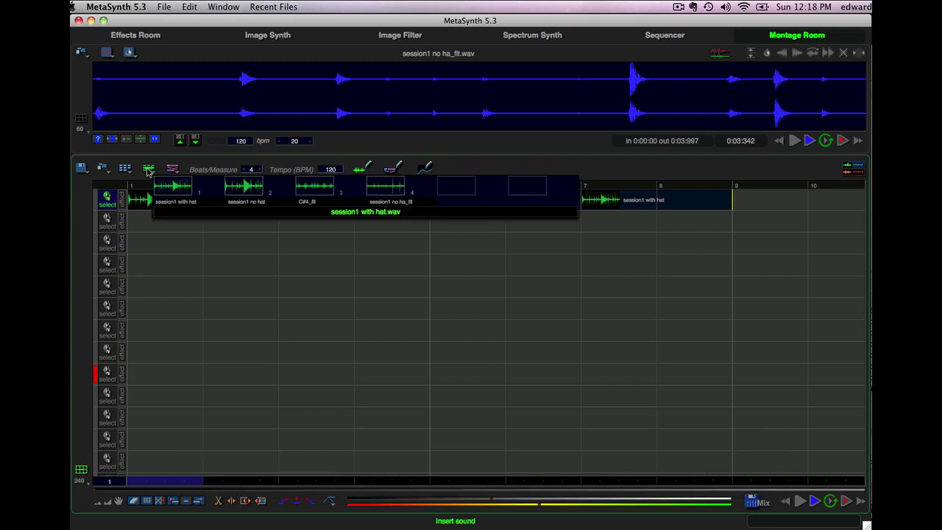
pyautogui.click(377, 189)
pyautogui.hscroll(5, 377, 188)
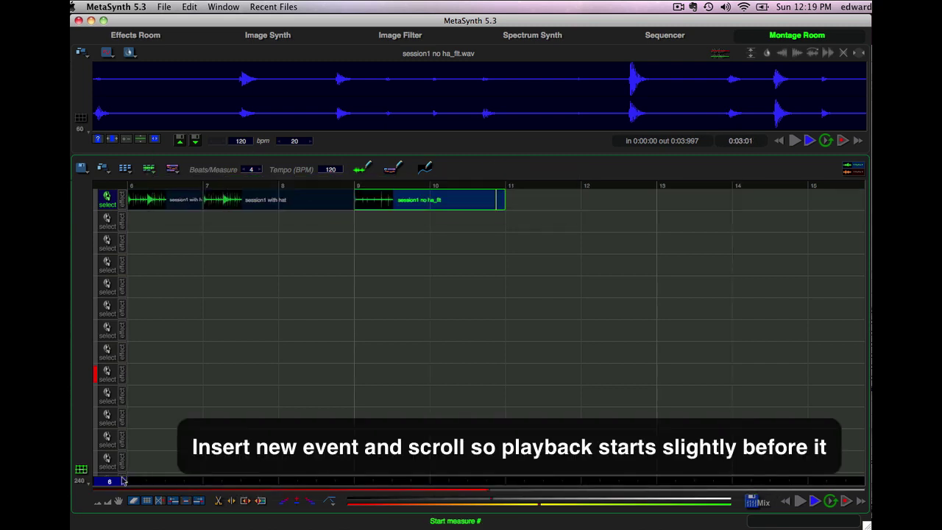
pyautogui.click(799, 501)
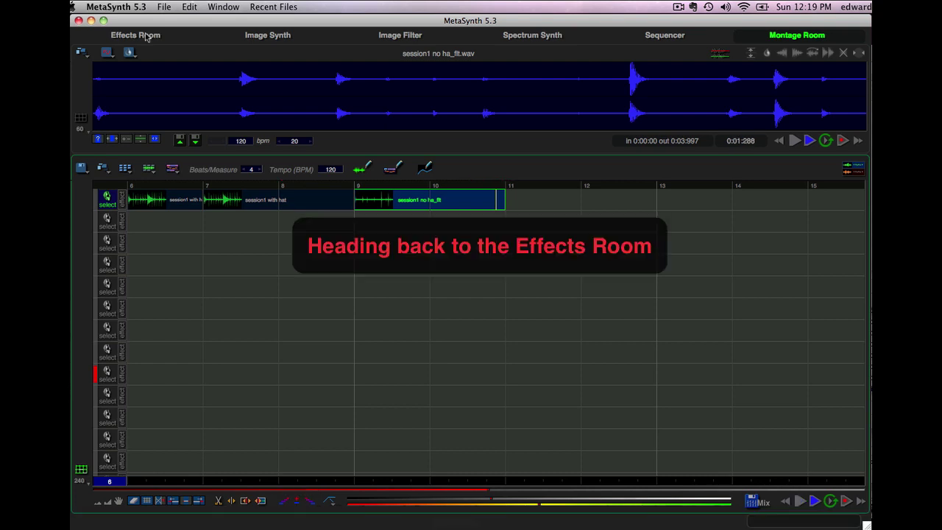
# Step: In the Effects Room, preview the Inertia effect and redraw its resonator pitches, raising the last ones and setting the fourth to A#4
pyautogui.press('super+1')
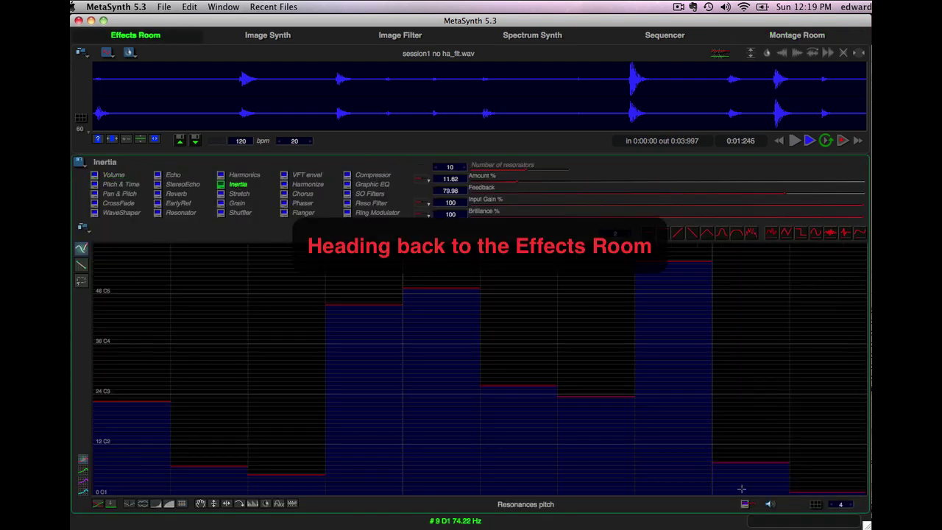
pyautogui.click(770, 505)
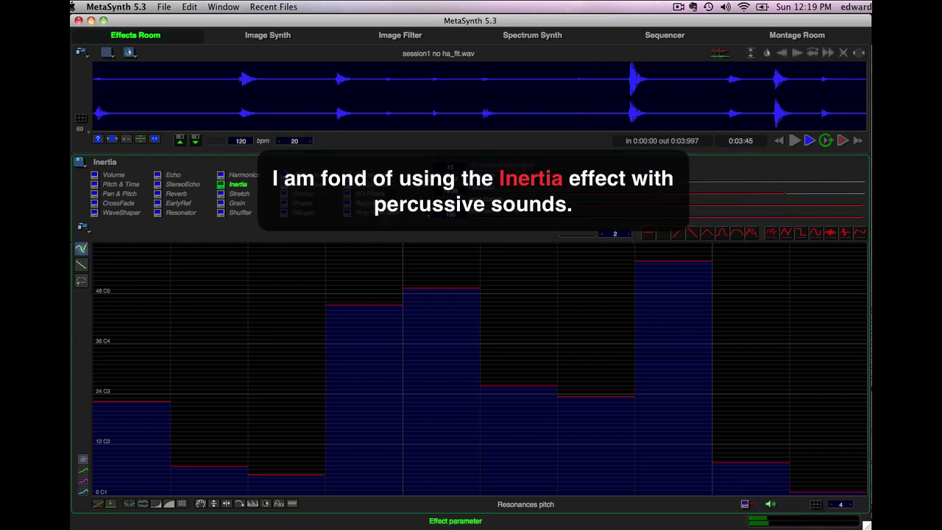
pyautogui.moveTo(169, 410)
pyautogui.mouseDown()
pyautogui.moveTo(196, 358)
pyautogui.moveTo(301, 320)
pyautogui.moveTo(405, 326)
pyautogui.moveTo(534, 301)
pyautogui.moveTo(637, 300)
pyautogui.moveTo(742, 334)
pyautogui.mouseUp()
pyautogui.moveTo(817, 361); pyautogui.dragTo(817, 376)
pyautogui.moveTo(179, 423); pyautogui.dragTo(311, 386)
pyautogui.moveTo(374, 318); pyautogui.dragTo(374, 301)
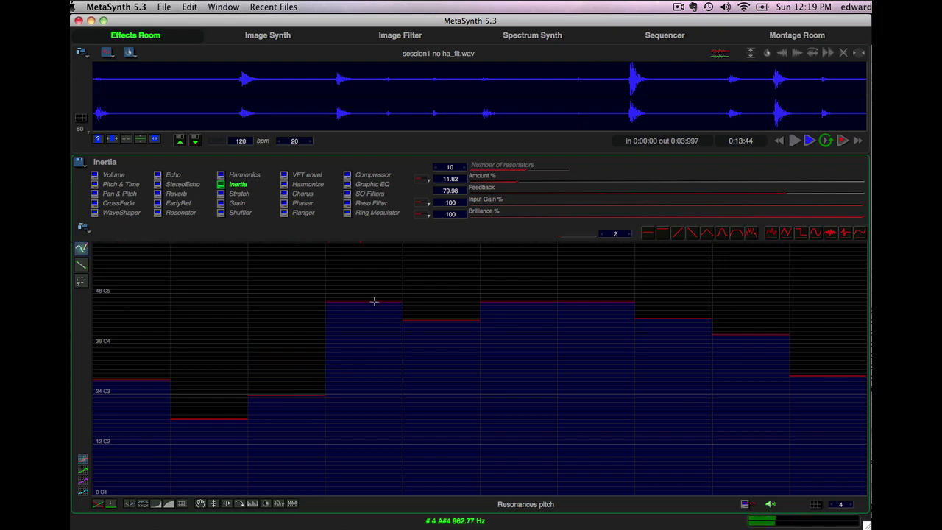
# Step: Shape the resonator pitches into an arch, with the first at C2, the sixth and seventh above C5, and the fourth and tenth lowered
pyautogui.moveTo(479, 277); pyautogui.dragTo(671, 272)
pyautogui.click(692, 311)
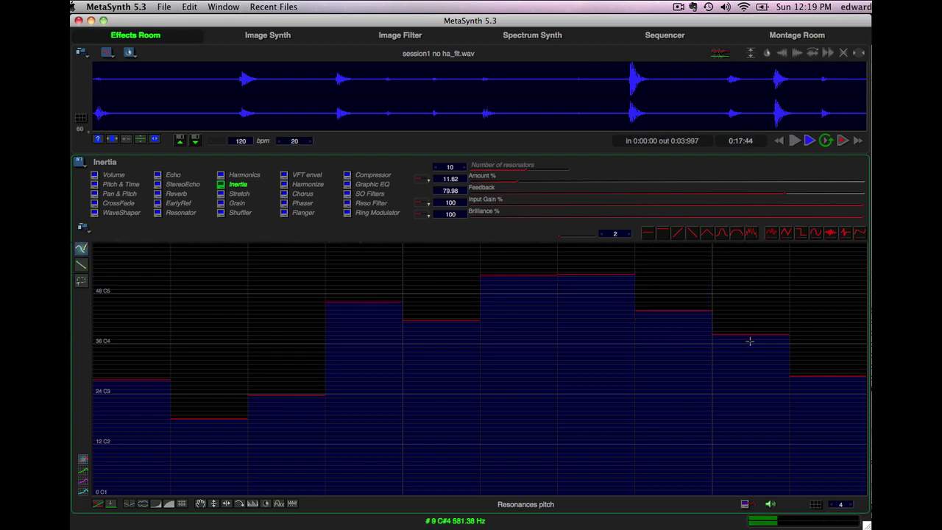
pyautogui.click(804, 389)
pyautogui.click(807, 421)
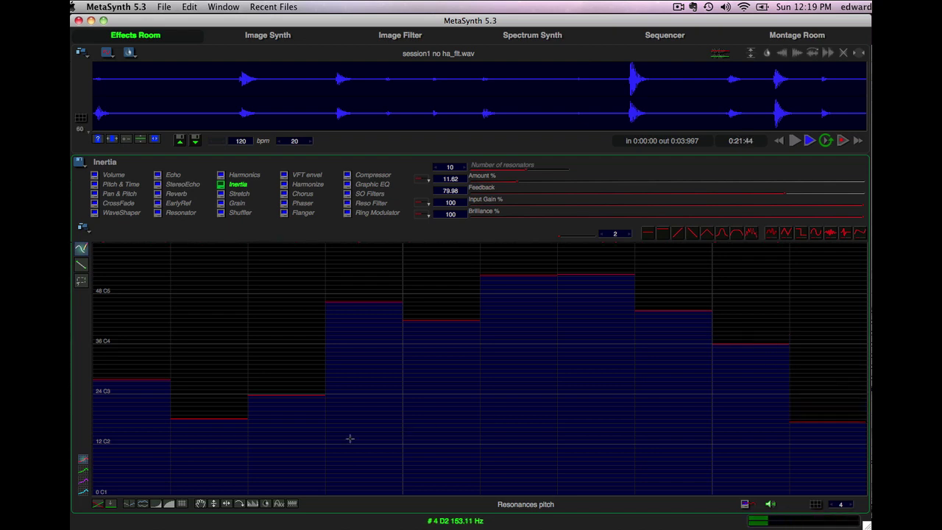
pyautogui.click(169, 443)
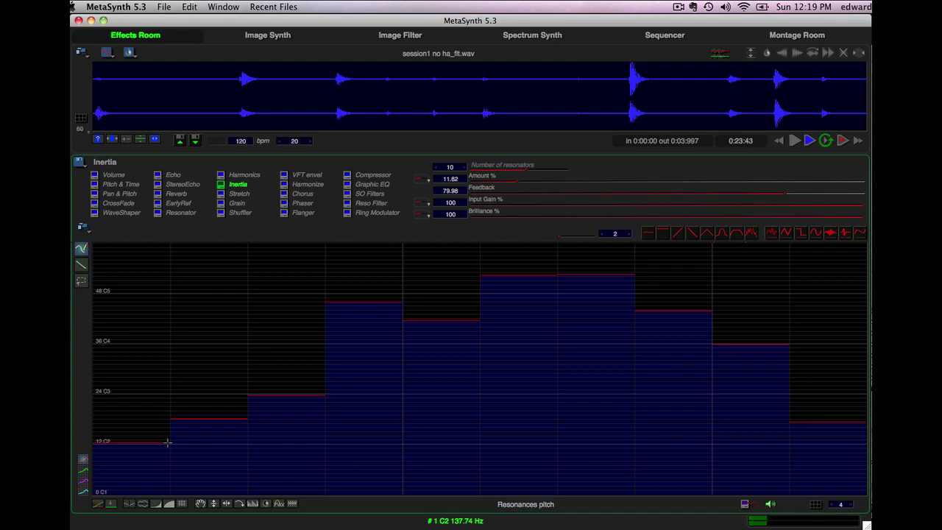
pyautogui.click(360, 366)
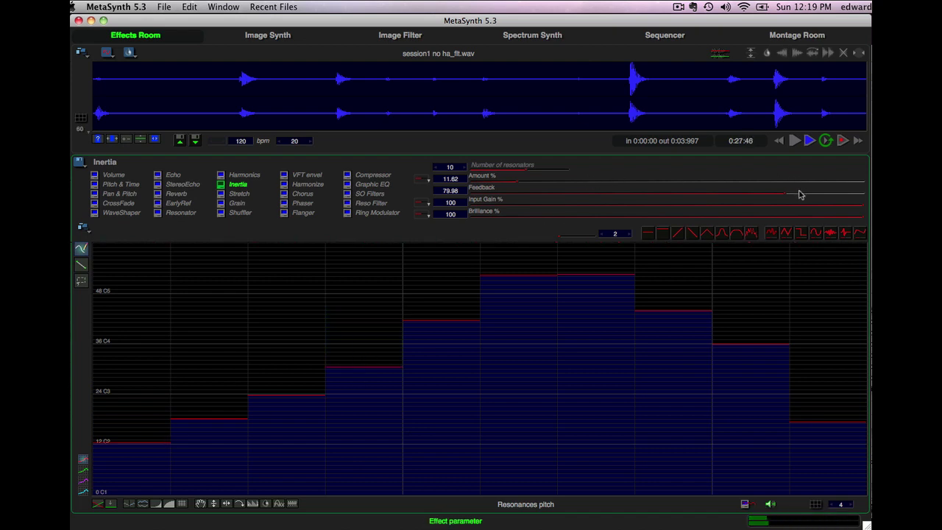
# Step: Set the Inertia effect's Feedback to 96.26 and its Amount to 36.35 %
pyautogui.moveTo(799, 194); pyautogui.dragTo(851, 195)
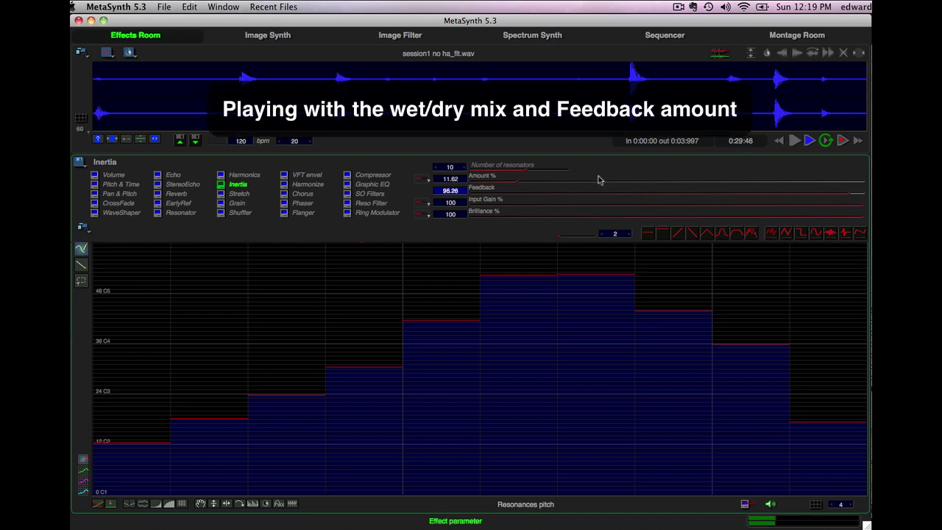
pyautogui.click(601, 182)
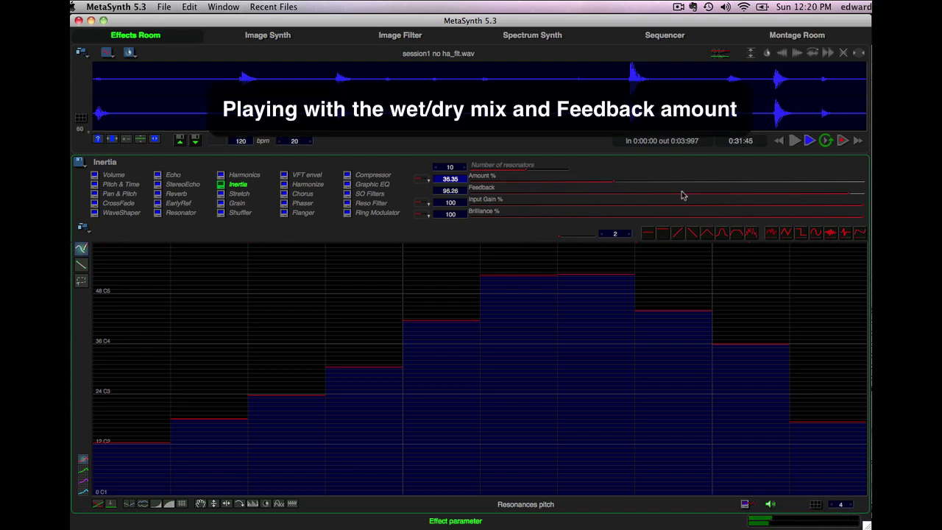
# Step: Set the Inertia effect's Feedback to 75.58 and Amount to 19.48 %, and render the effect into the sample
pyautogui.moveTo(681, 195); pyautogui.dragTo(767, 196)
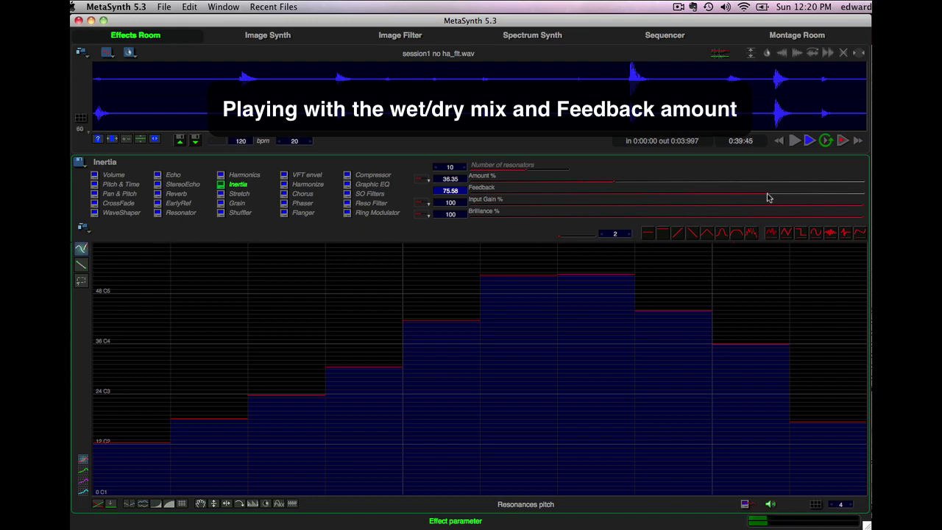
pyautogui.click(603, 181)
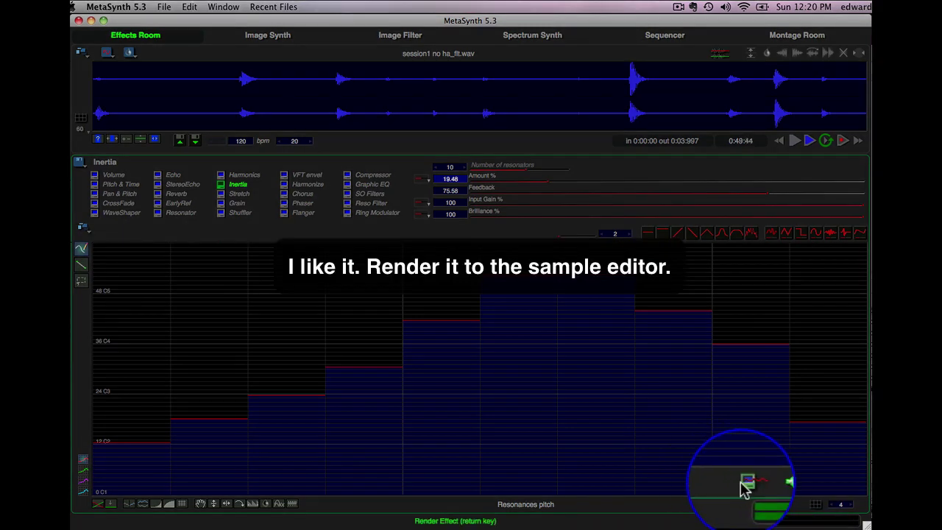
pyautogui.click(745, 483)
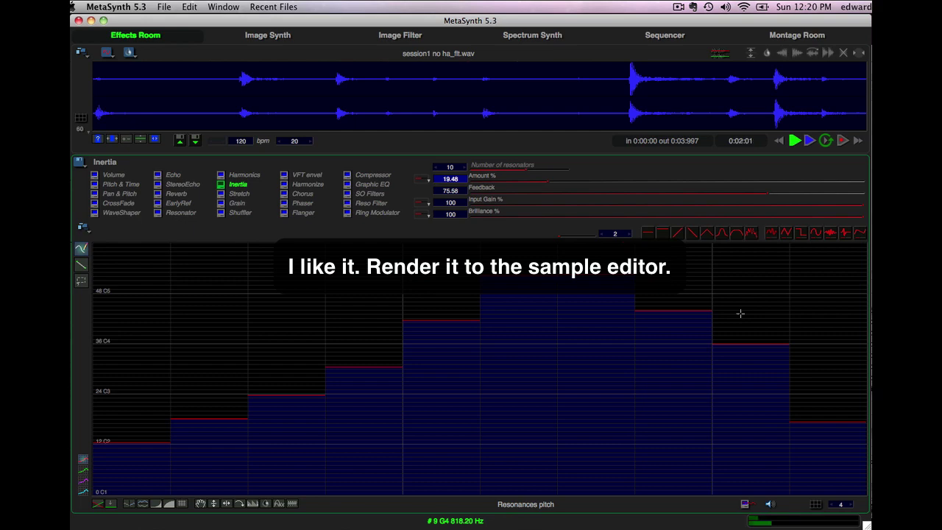
# Step: Switch to the Shuffler effect, start its preview and set the Speed to 240 BPM
pyautogui.click(229, 213)
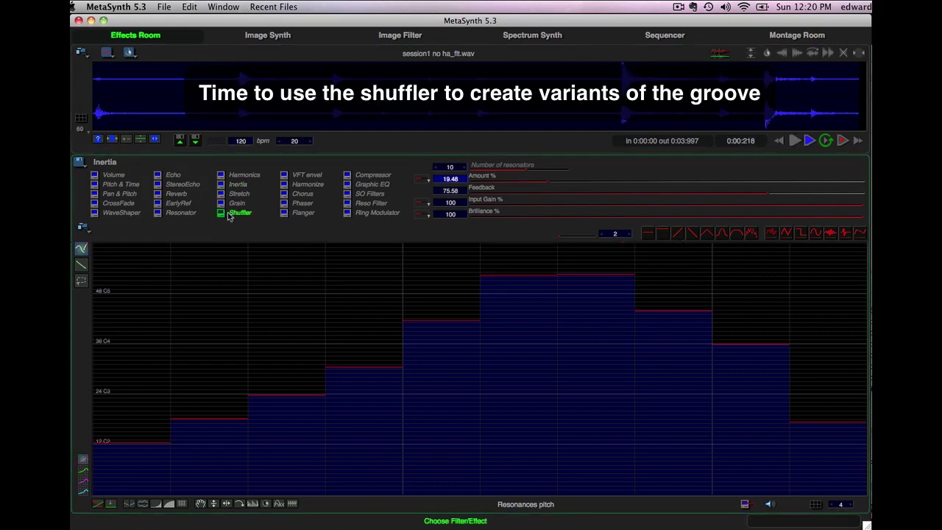
pyautogui.click(771, 505)
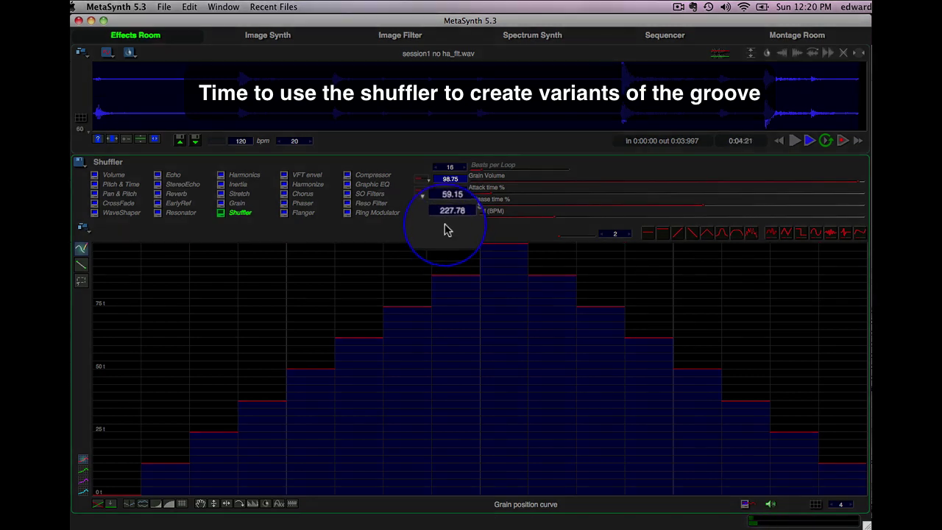
pyautogui.write('20..')
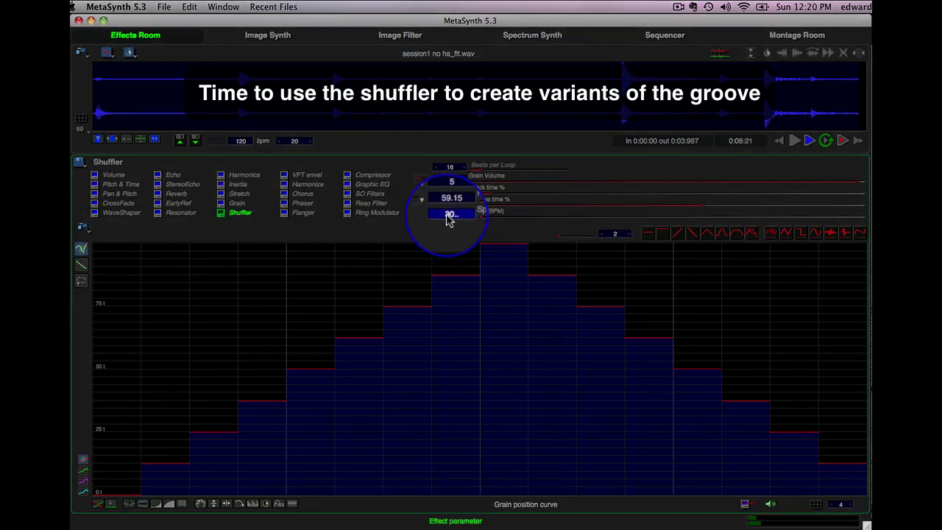
pyautogui.press('Tab')
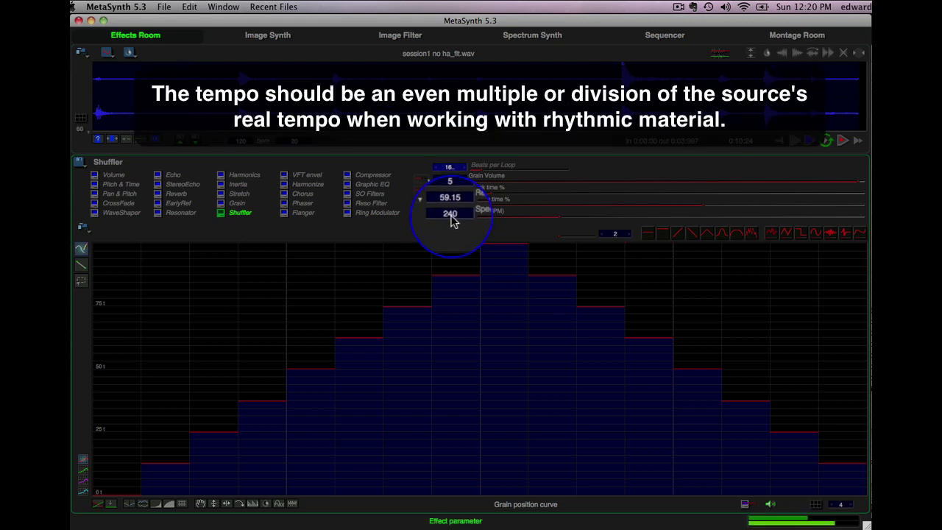
# Step: Try a Shuffler speed of 480 BPM and return it to 240 BPM
pyautogui.click(451, 214)
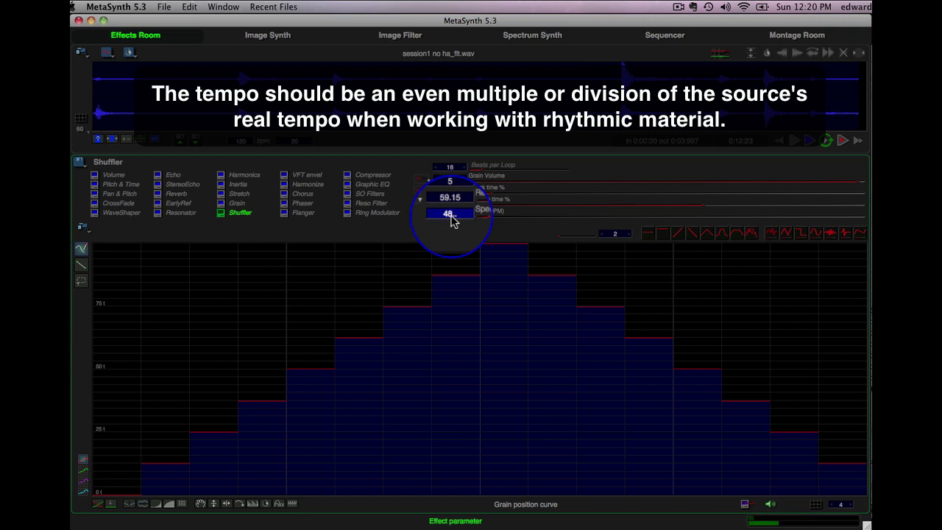
pyautogui.press('Tab')
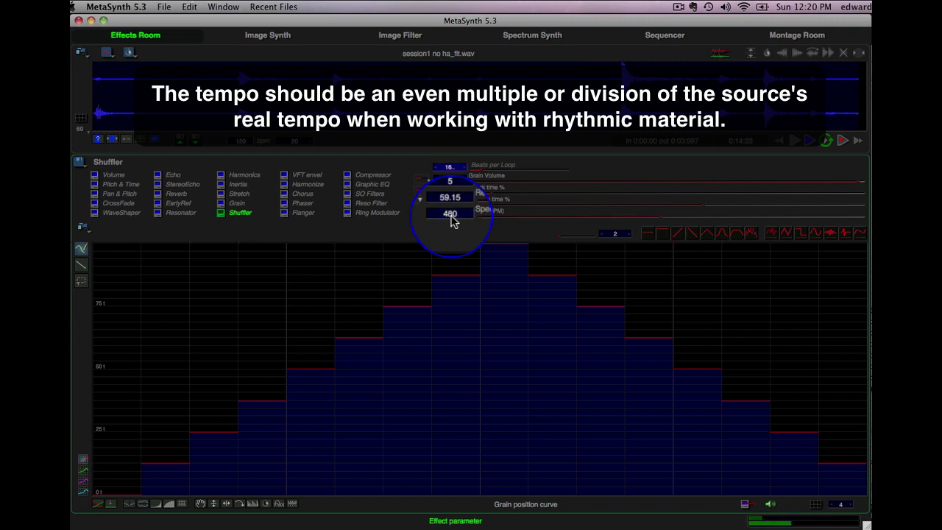
pyautogui.click(451, 215)
pyautogui.write('30')
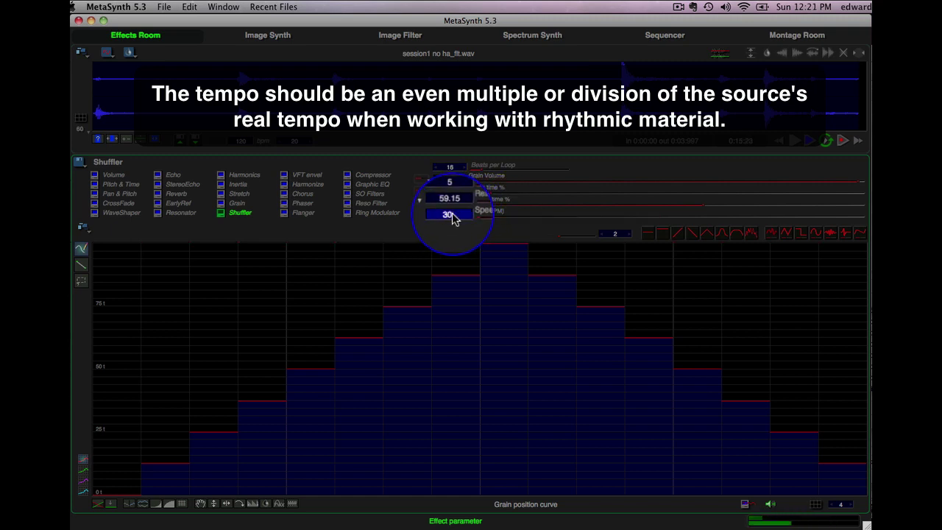
pyautogui.press('Return')
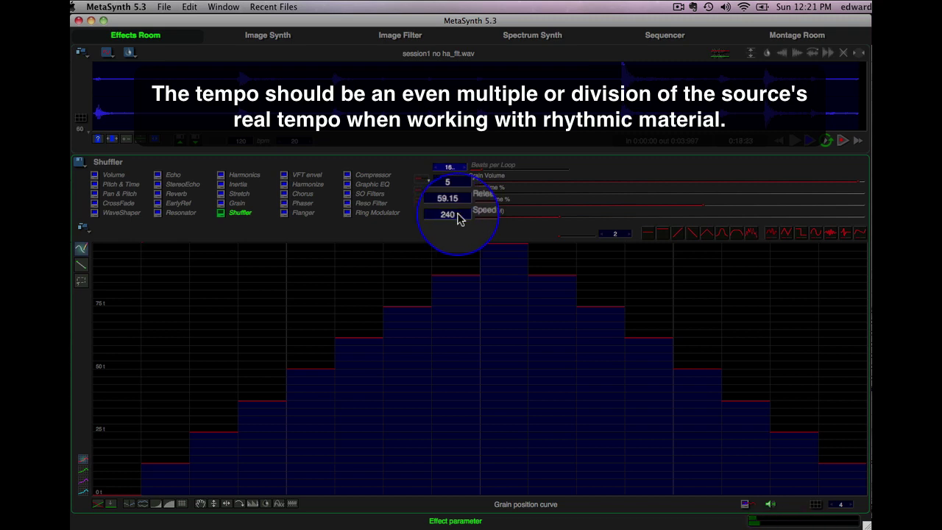
# Step: Try several preset envelope shapes on the Shuffler's grain position curve and settle on a steadily falling ramp that reverses the slice order
pyautogui.click(692, 233)
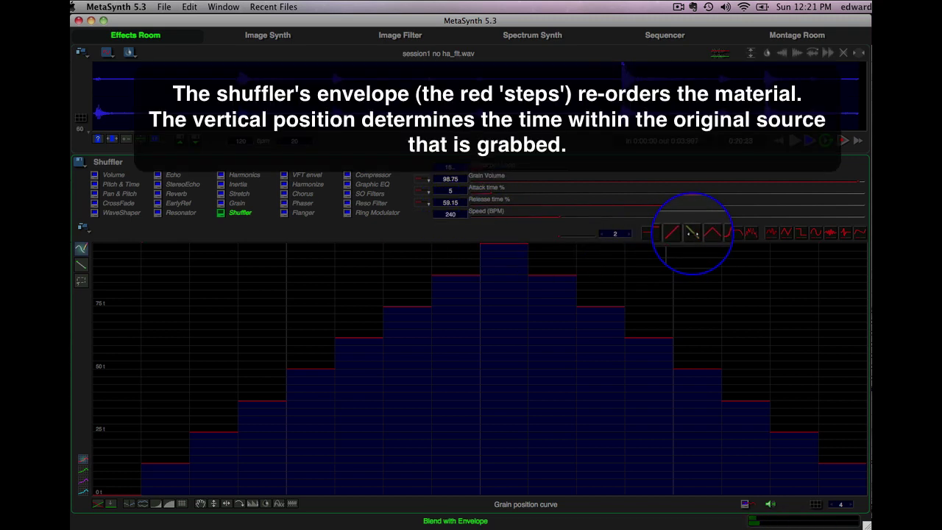
pyautogui.click(723, 229)
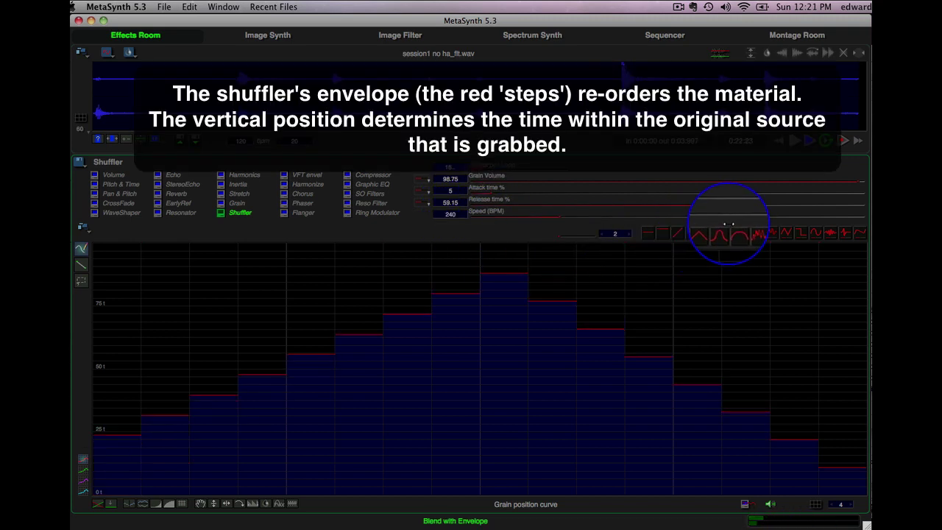
pyautogui.click(779, 232)
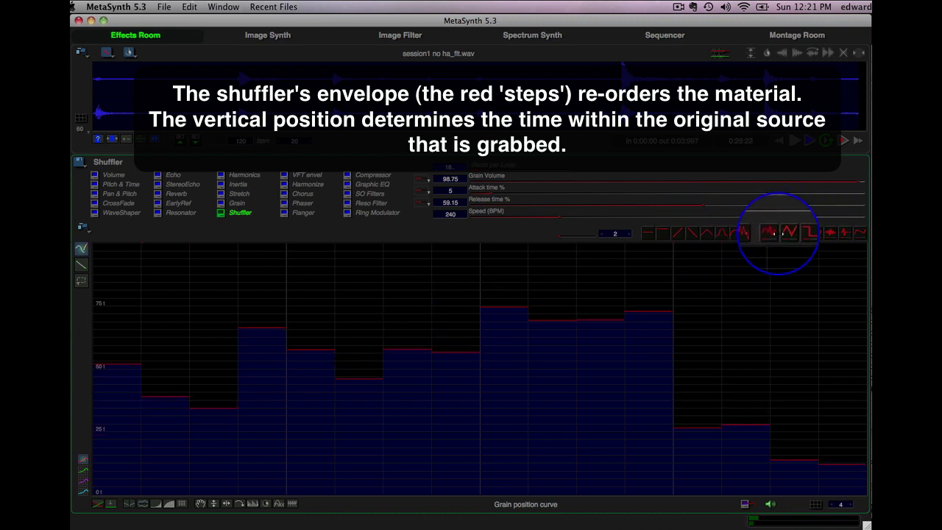
pyautogui.click(750, 232)
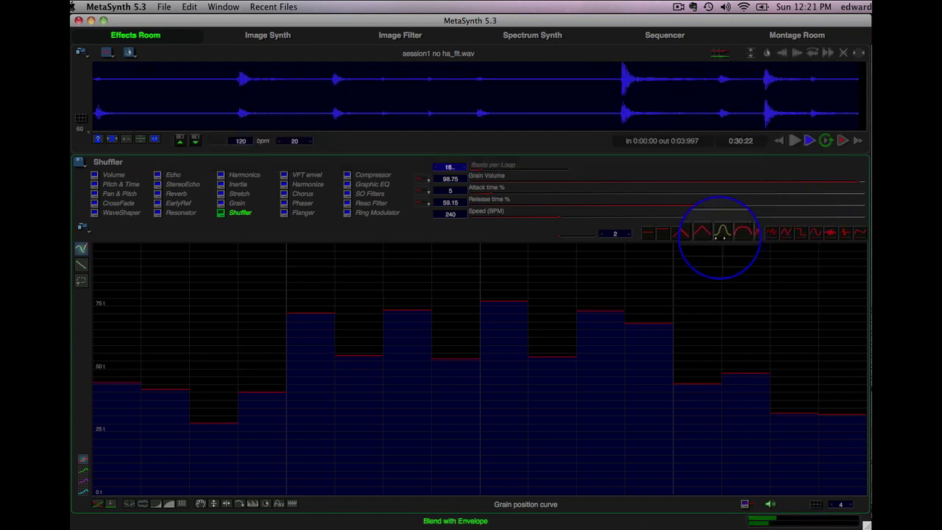
pyautogui.click(762, 235)
pyautogui.click(794, 233)
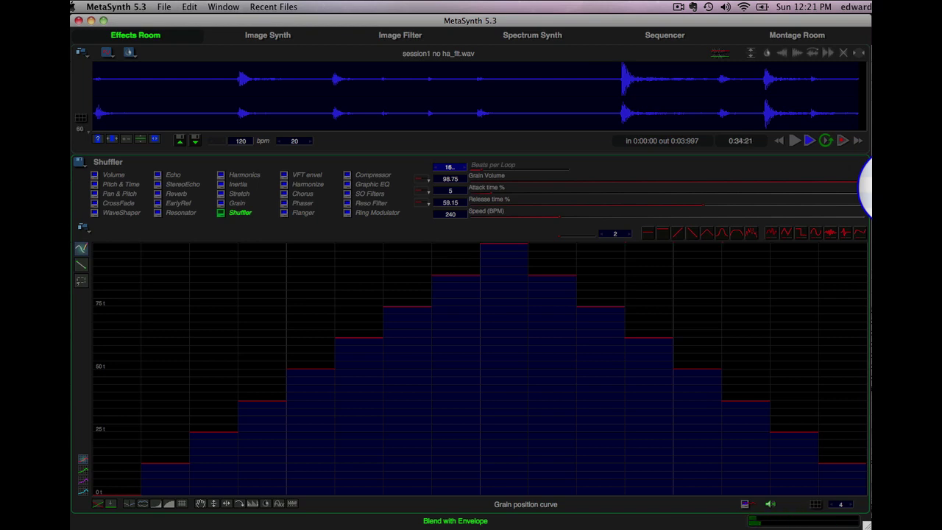
pyautogui.click(692, 233)
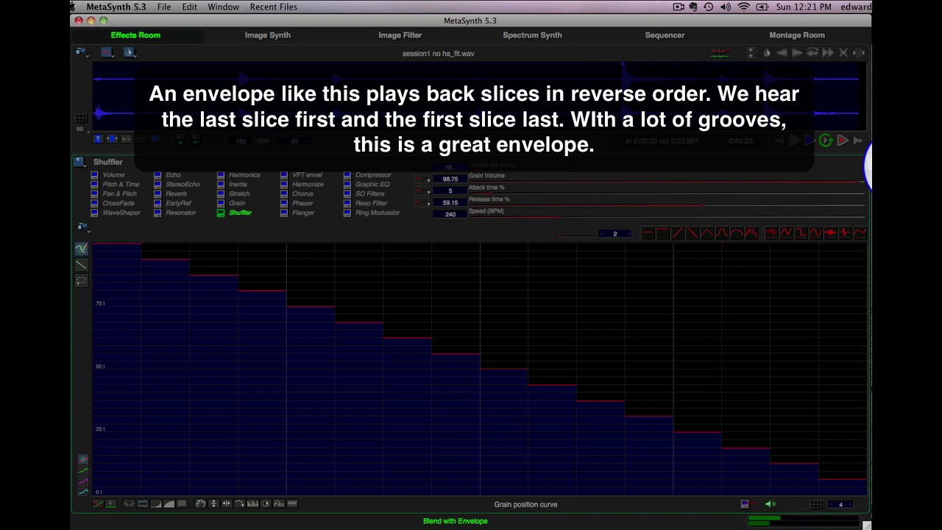
# Step: Set the Shuffler's Attack time to 1.39 % and Release time to 86.57 %, and render the effect into the sample
pyautogui.click(477, 198)
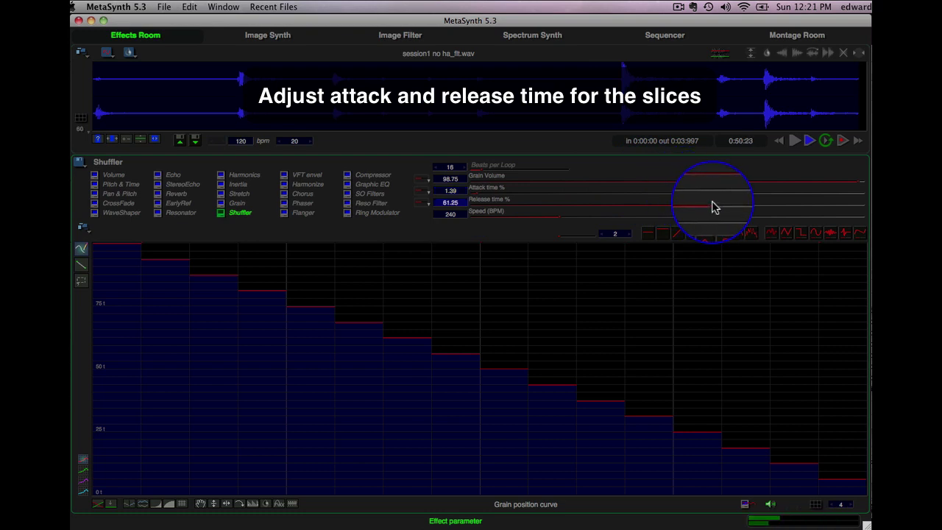
pyautogui.moveTo(711, 206); pyautogui.dragTo(737, 210)
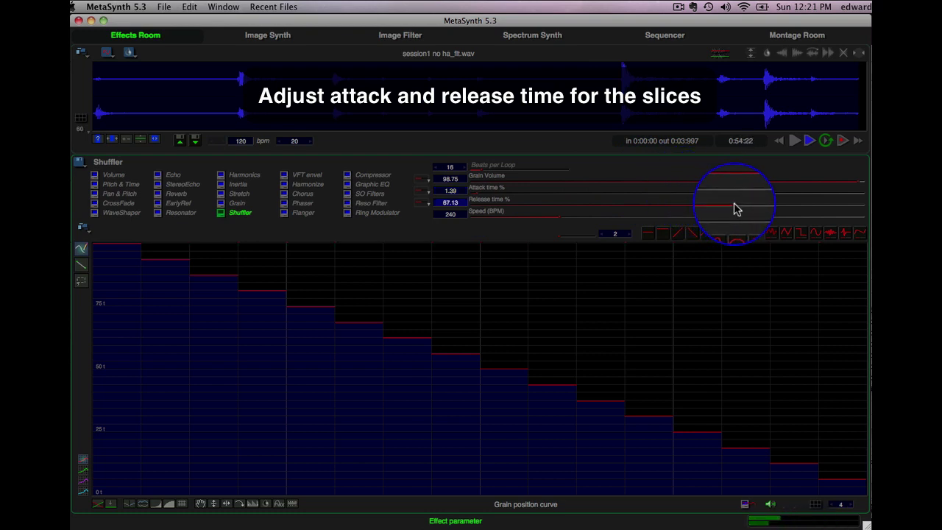
pyautogui.moveTo(734, 210); pyautogui.dragTo(822, 211)
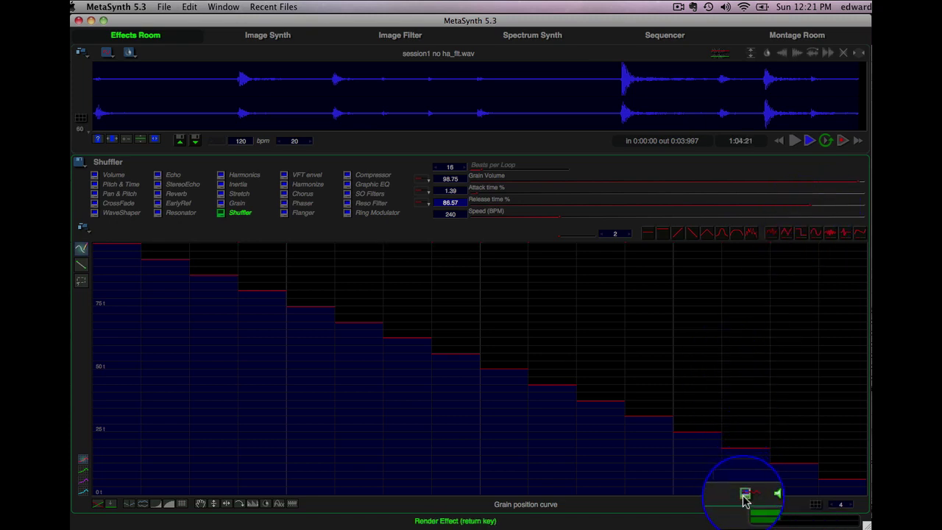
pyautogui.click(745, 497)
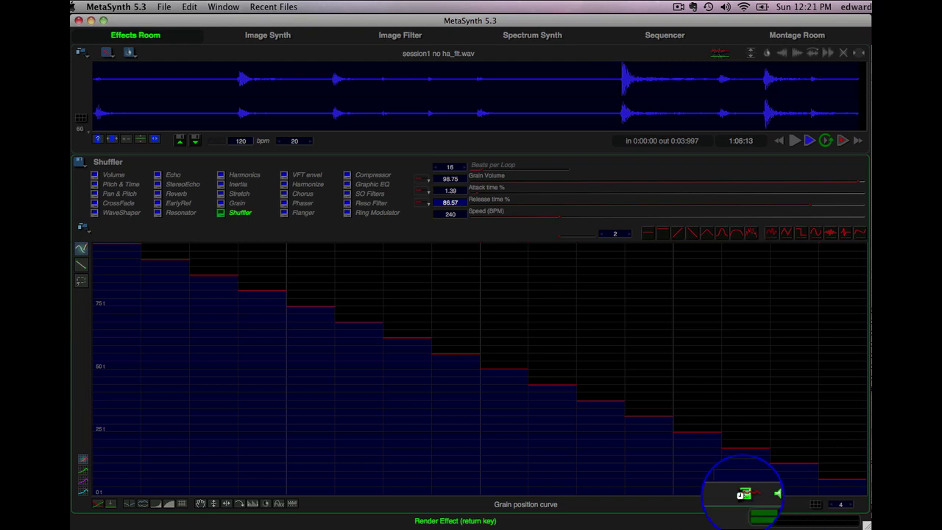
# Step: Save the shuffled sound as session1 no ha_flt shuff.wav in the Sounds folder and move it to the montage
pyautogui.click(163, 7)
pyautogui.click(181, 80)
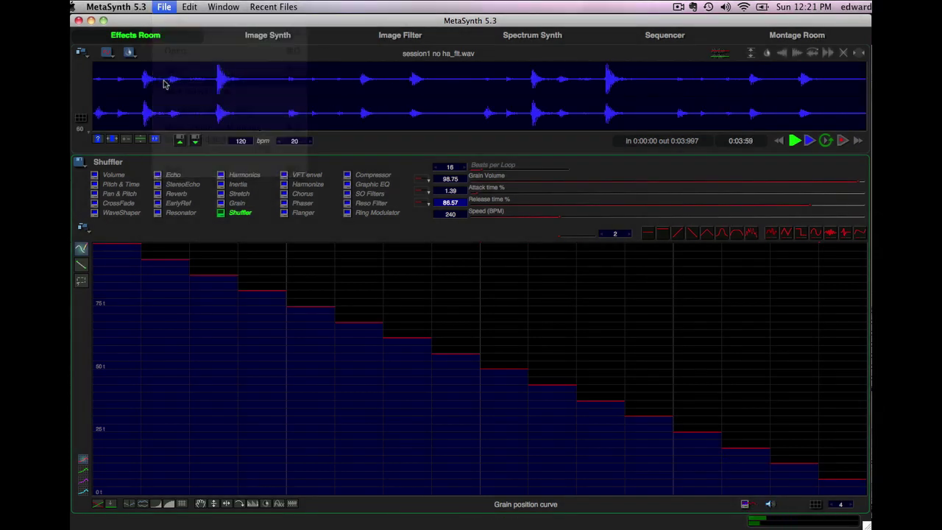
pyautogui.click(480, 118)
pyautogui.write('shuff')
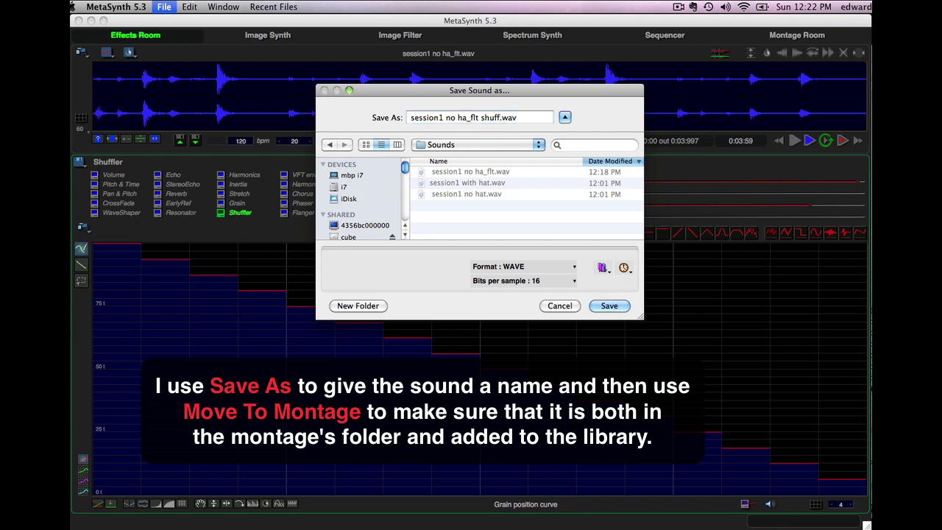
pyautogui.press('Return')
pyautogui.click(164, 7)
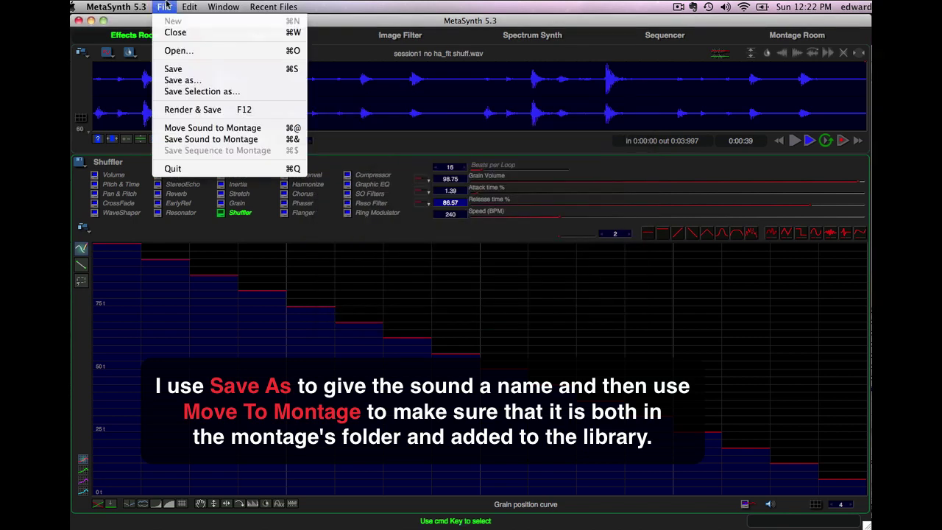
pyautogui.click(181, 128)
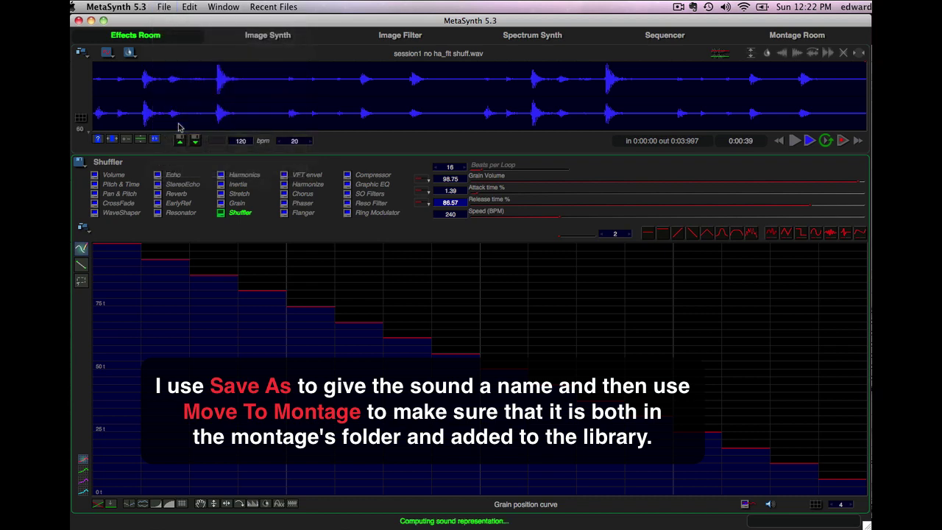
# Step: In the Montage Room, insert session1 no ha_flt shuff at measure 11 of the first track
pyautogui.click(810, 35)
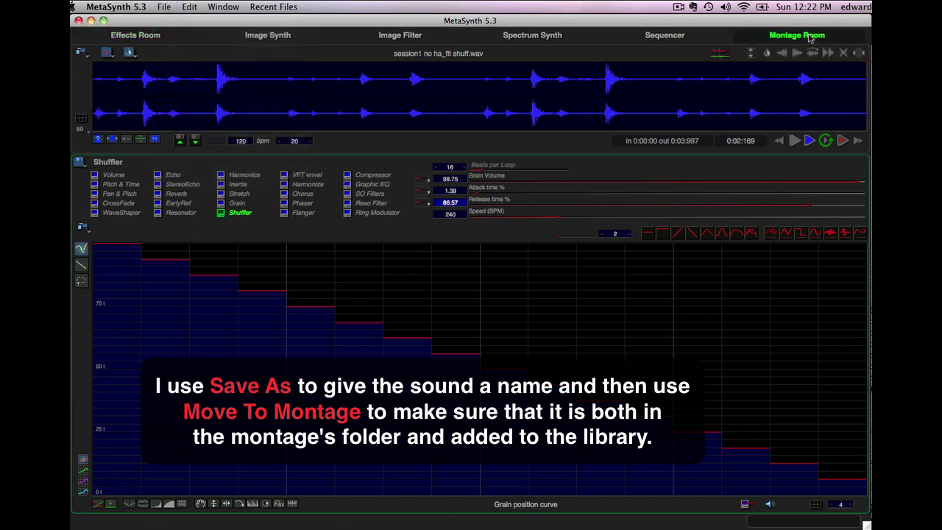
pyautogui.click(505, 224)
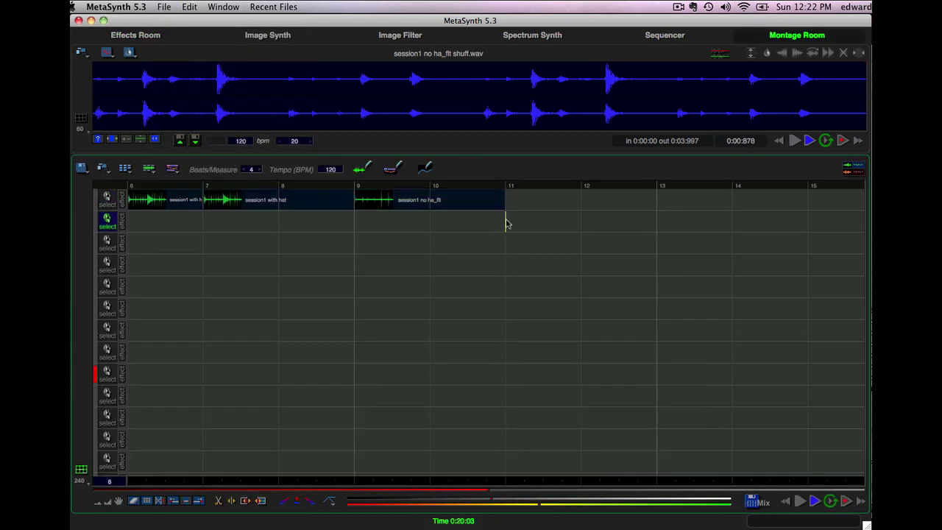
pyautogui.click(149, 170)
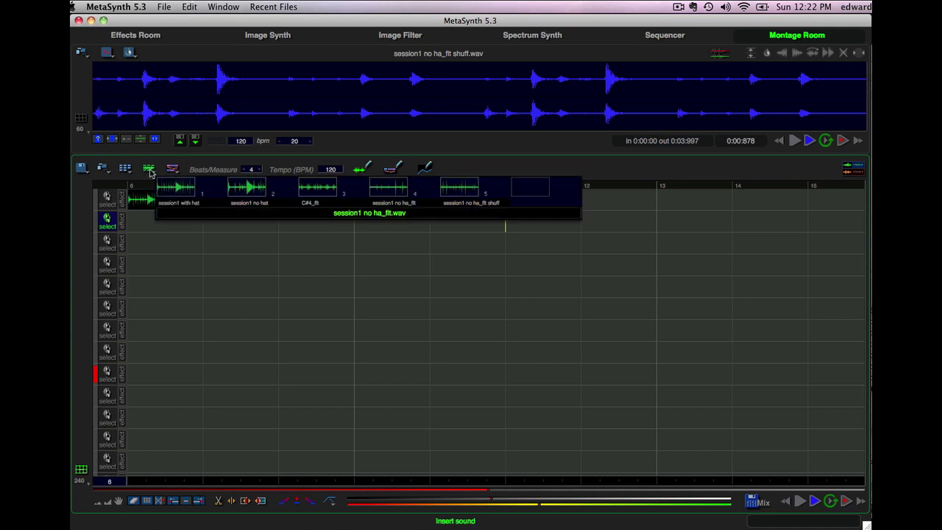
pyautogui.click(461, 191)
pyautogui.moveTo(536, 225)
pyautogui.mouseDown()
pyautogui.moveTo(533, 209)
pyautogui.moveTo(524, 211)
pyautogui.mouseUp()
# Step: Play the three first-track events from measure 7 to measure 13 together as a selection
pyautogui.click(444, 201)
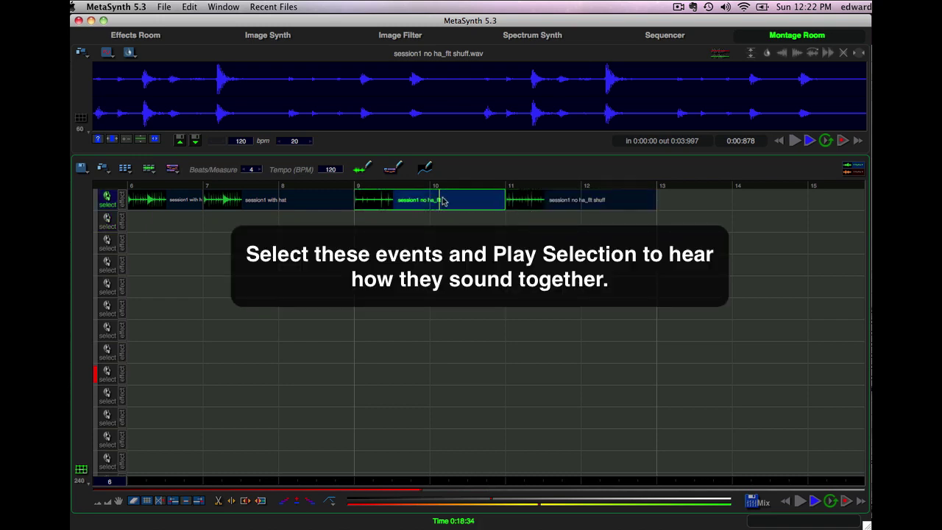
pyautogui.click(325, 198)
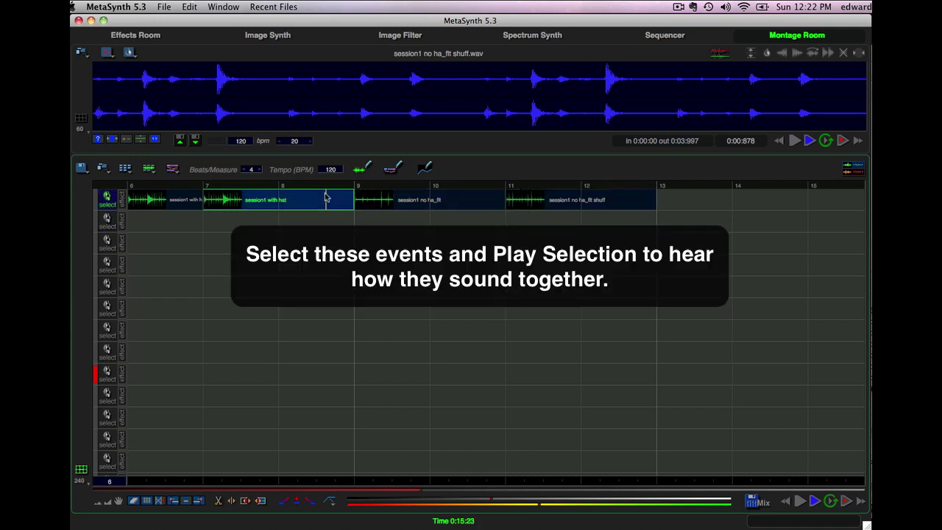
pyautogui.keyDown('shift'); pyautogui.click(446, 203); pyautogui.keyUp('shift')
pyautogui.keyDown('shift'); pyautogui.click(536, 202); pyautogui.keyUp('shift')
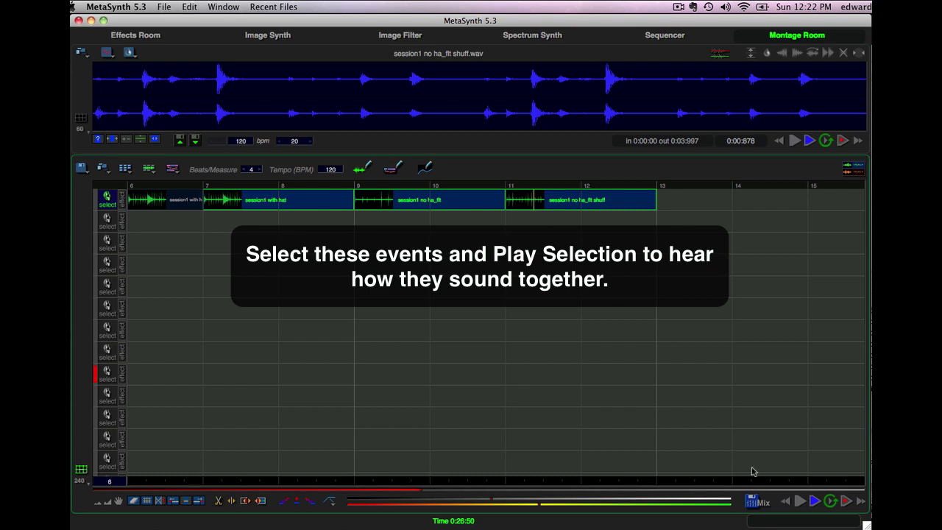
pyautogui.click(814, 501)
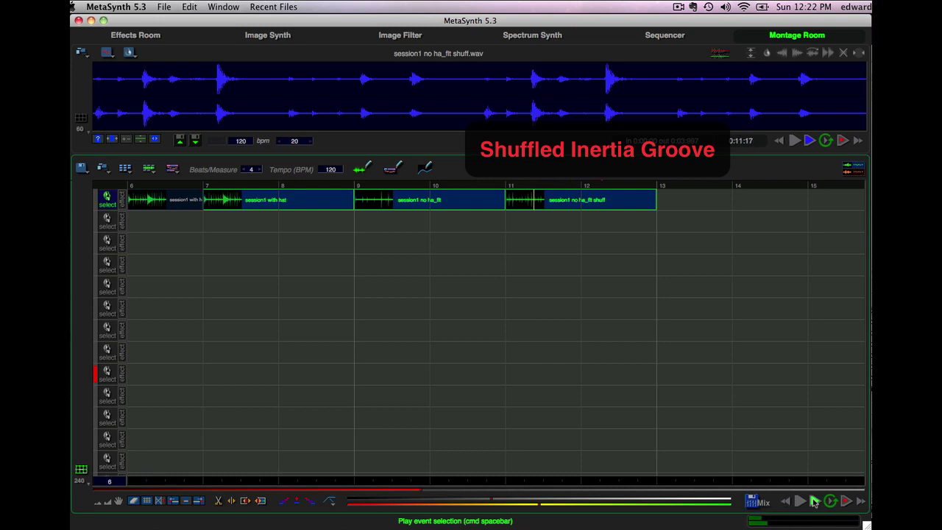
pyautogui.click(815, 505)
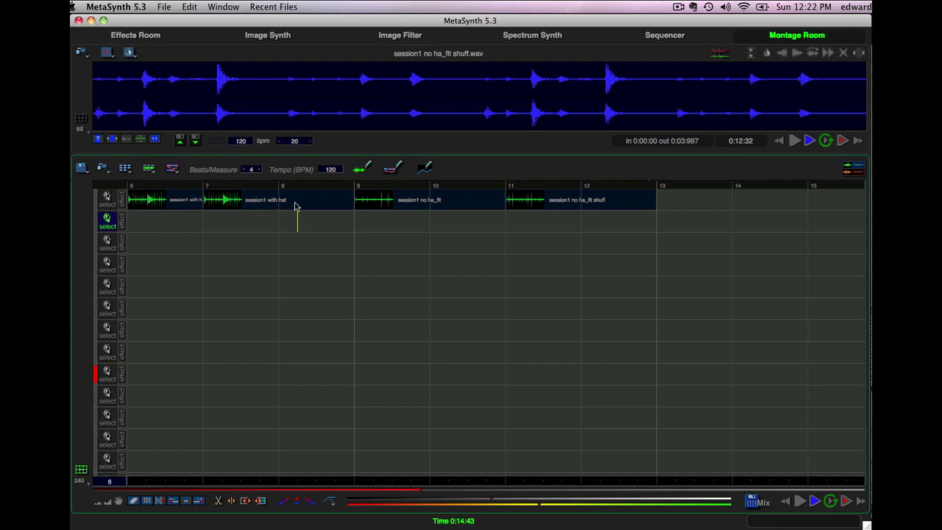
# Step: Move session1 no ha_flt shuff to measure 7 of the second track and play it together with session1 with hat above it
pyautogui.moveTo(525, 200); pyautogui.dragTo(212, 232)
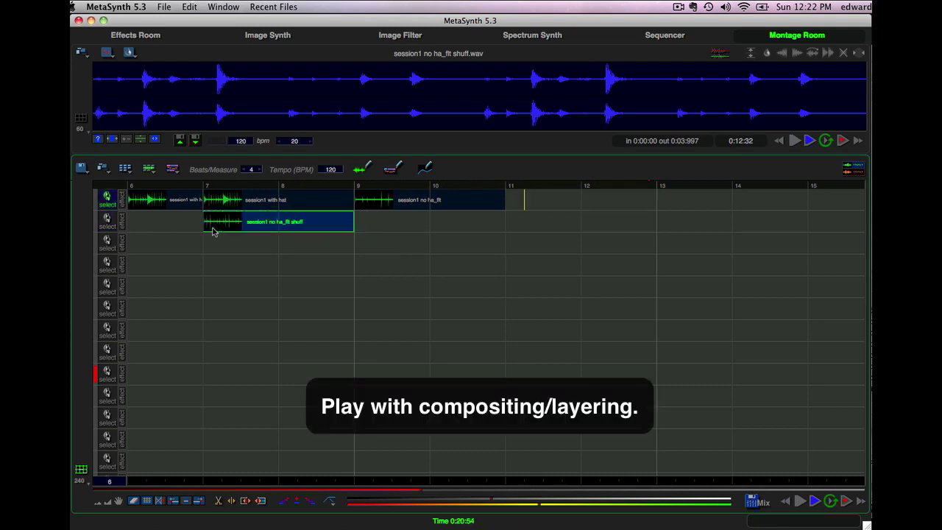
pyautogui.keyDown('shift'); pyautogui.click(239, 204); pyautogui.keyUp('shift')
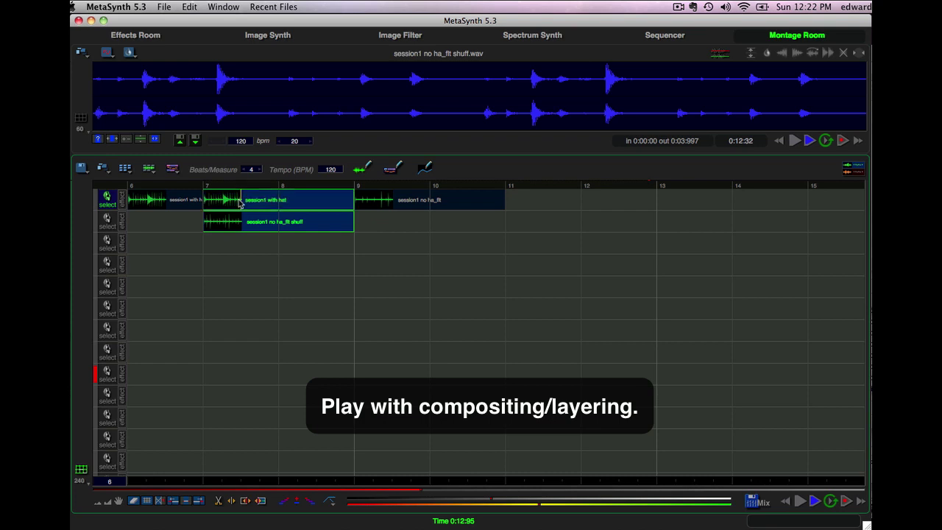
pyautogui.click(813, 502)
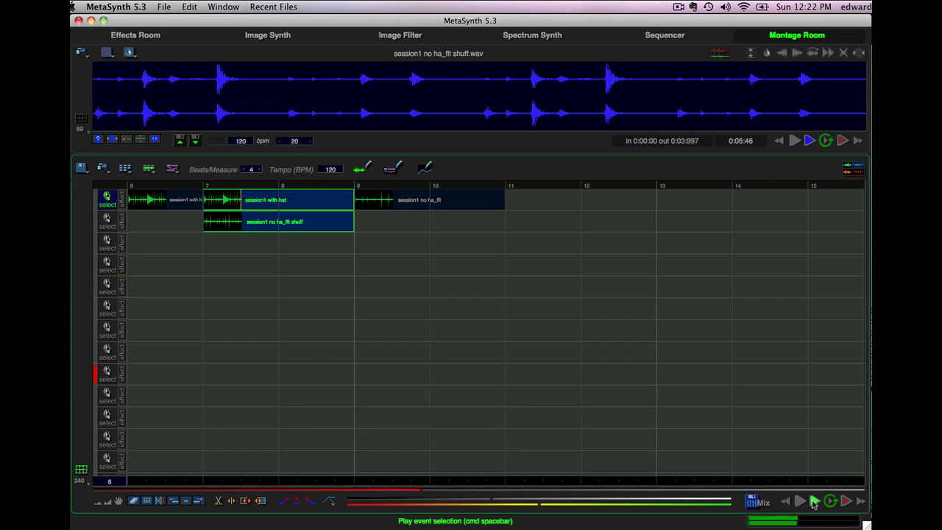
pyautogui.click(813, 501)
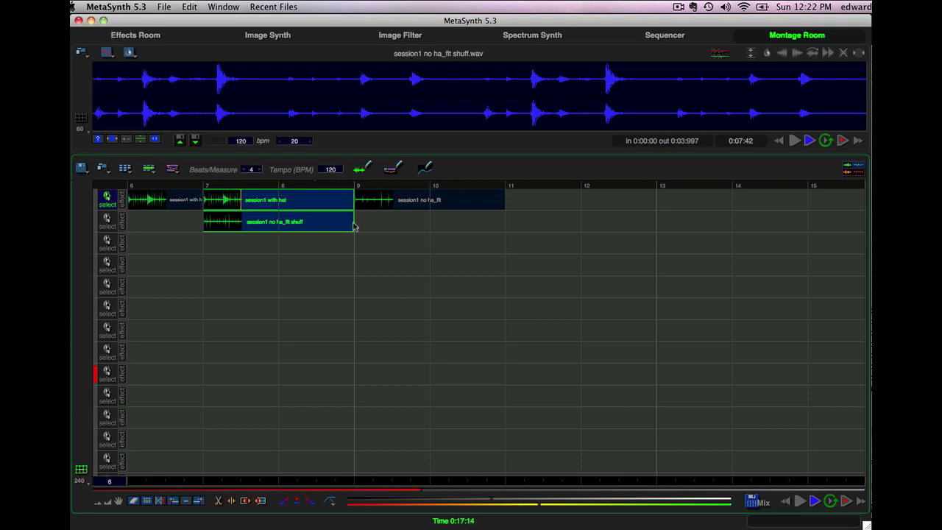
# Step: Copy session1 no ha_flt shuff to measure 9 of the second track and play it together with session1 no ha_flt
pyautogui.click(313, 234)
pyautogui.click(313, 230)
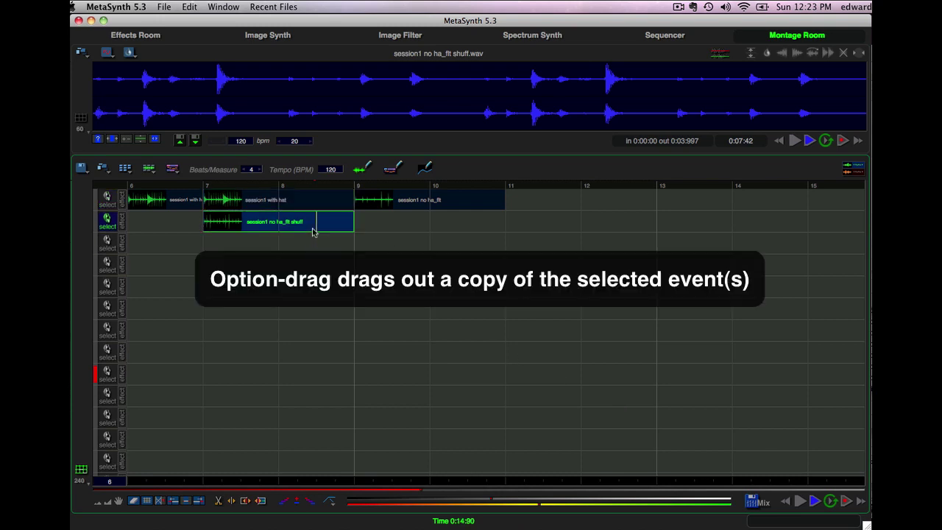
pyautogui.keyDown('alt'); pyautogui.moveTo(313, 231); pyautogui.dragTo(467, 228); pyautogui.keyUp('alt')
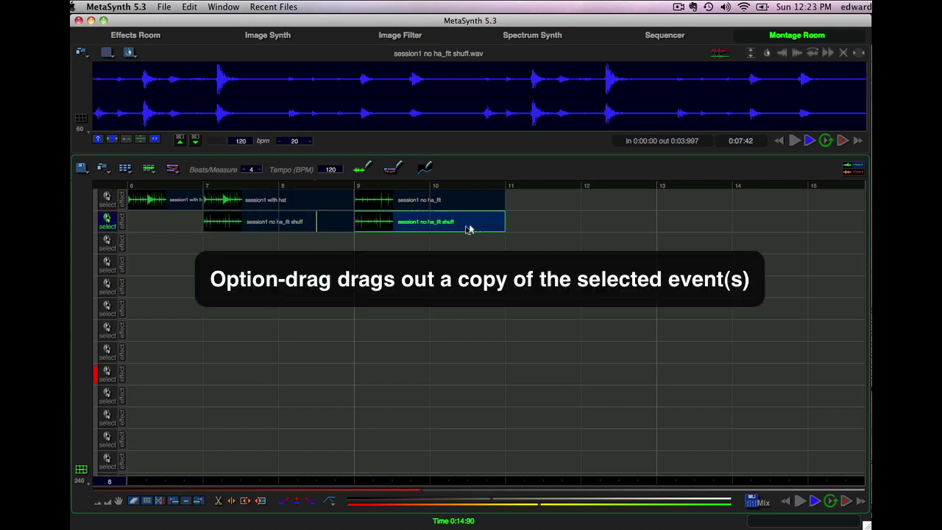
pyautogui.click(453, 195)
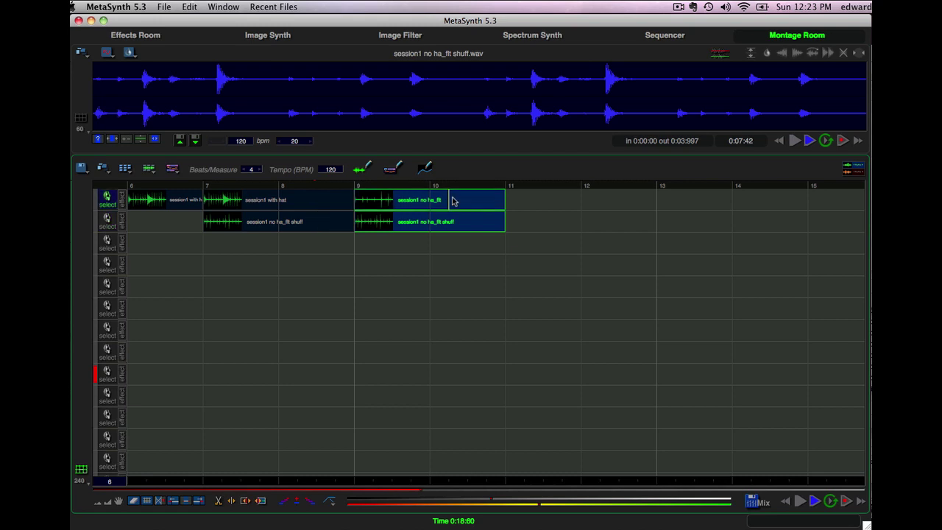
pyautogui.click(814, 502)
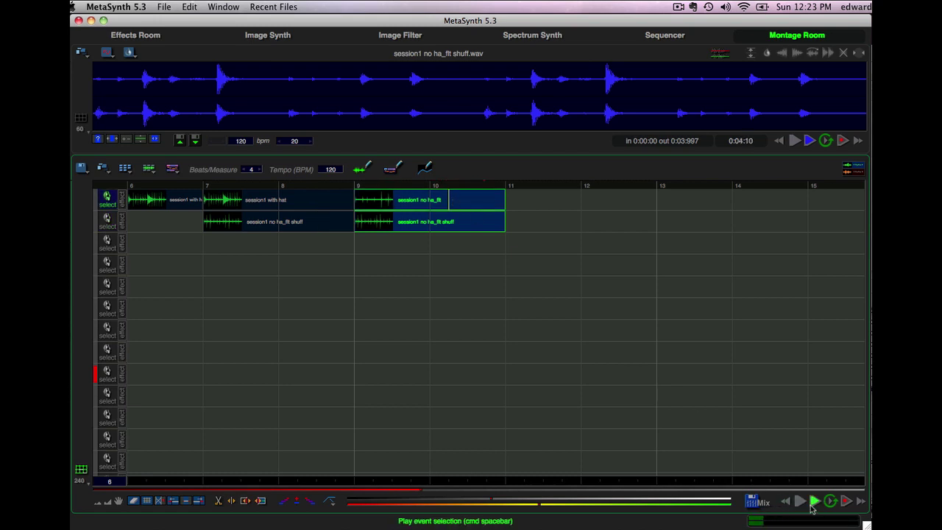
pyautogui.click(477, 331)
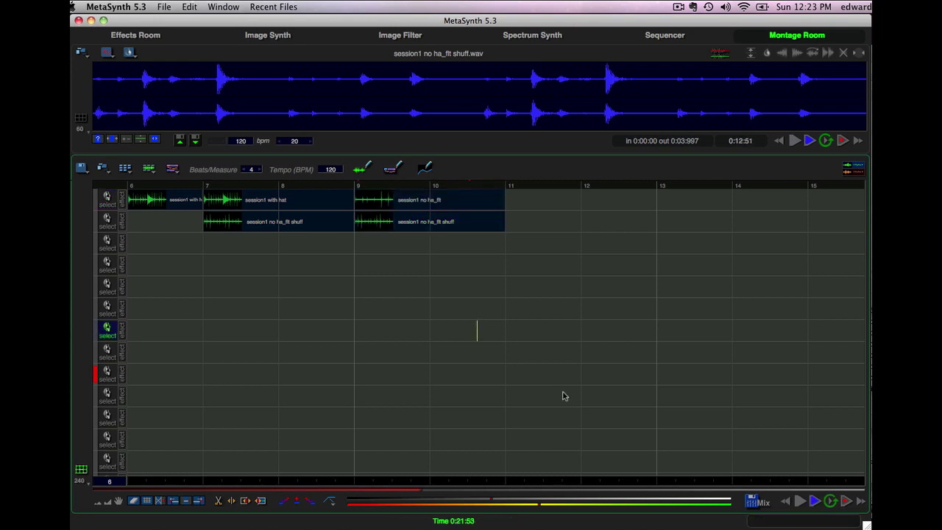
# Step: Replace the shuffled event at measure 7 of the second track with a copy of session1 no ha_flt
pyautogui.click(282, 223)
pyautogui.press('BackSpace')
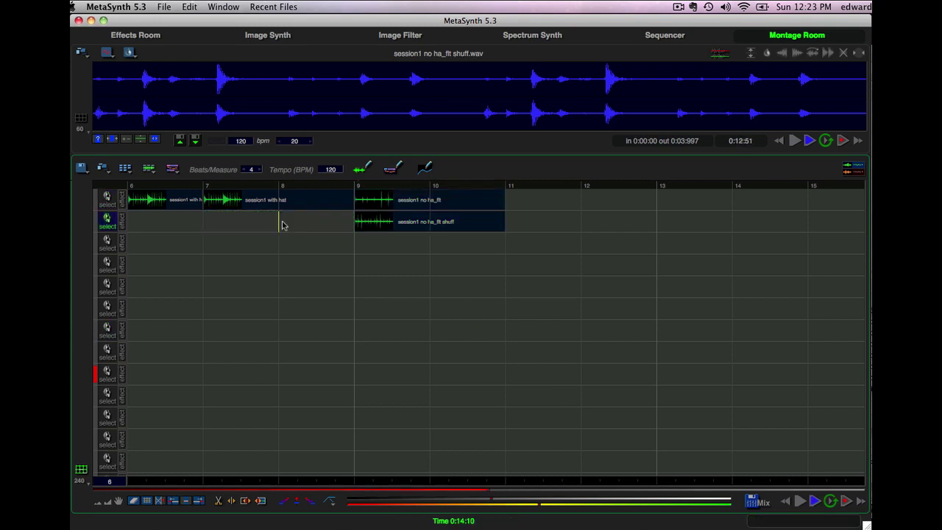
pyautogui.click(442, 206)
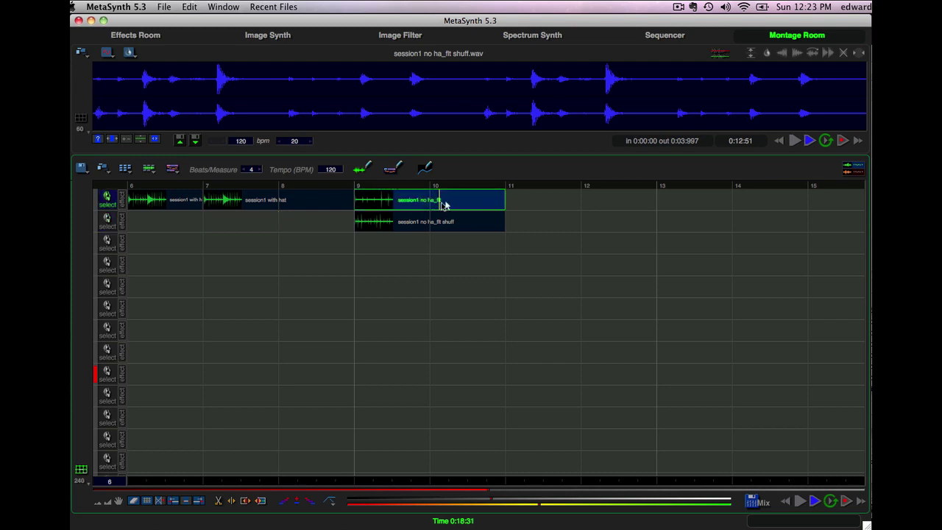
pyautogui.moveTo(444, 205); pyautogui.dragTo(282, 235)
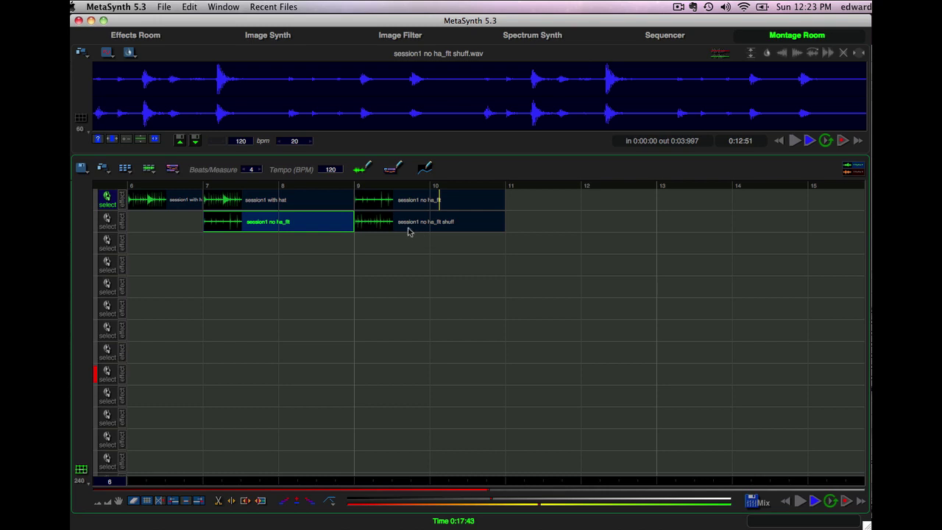
# Step: On the first track, move session1 no ha_flt to measure 11, copy session1 with hat to measure 9, and play the montage
pyautogui.moveTo(423, 201); pyautogui.dragTo(578, 192)
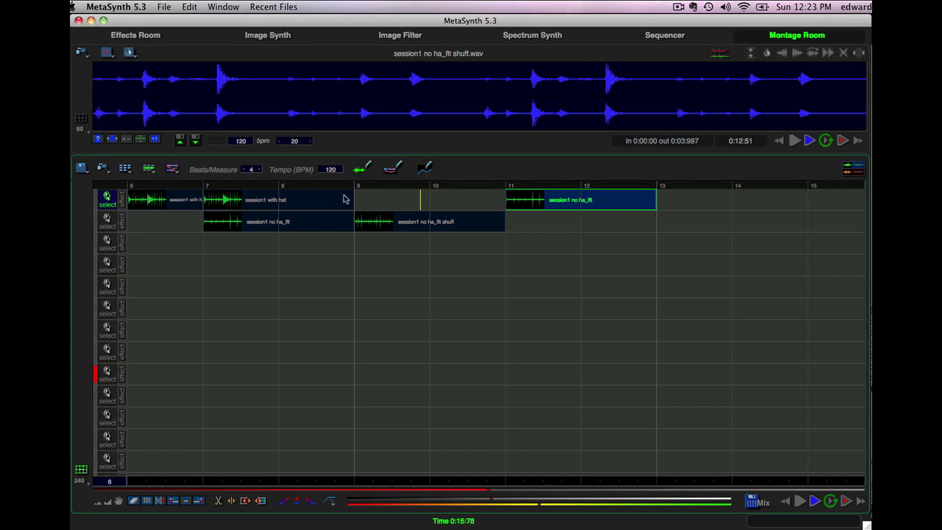
pyautogui.moveTo(329, 202); pyautogui.dragTo(482, 200)
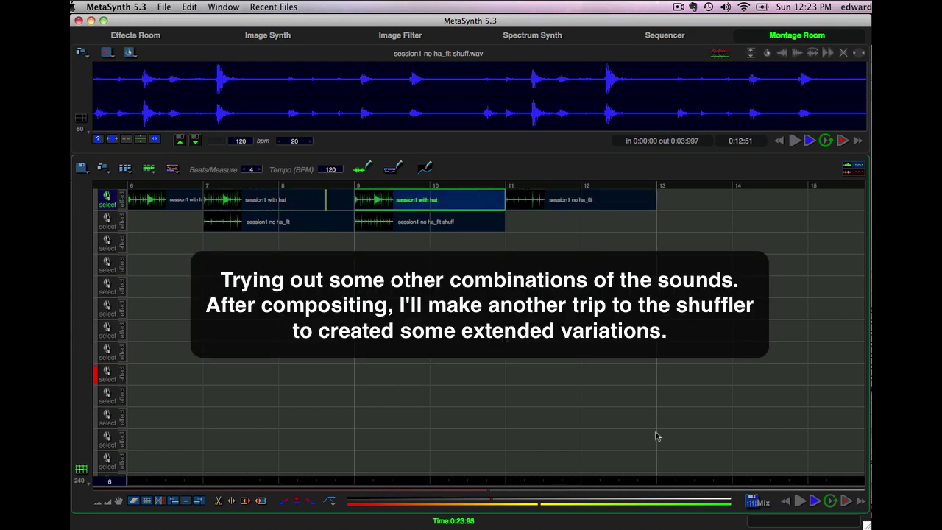
pyautogui.click(801, 501)
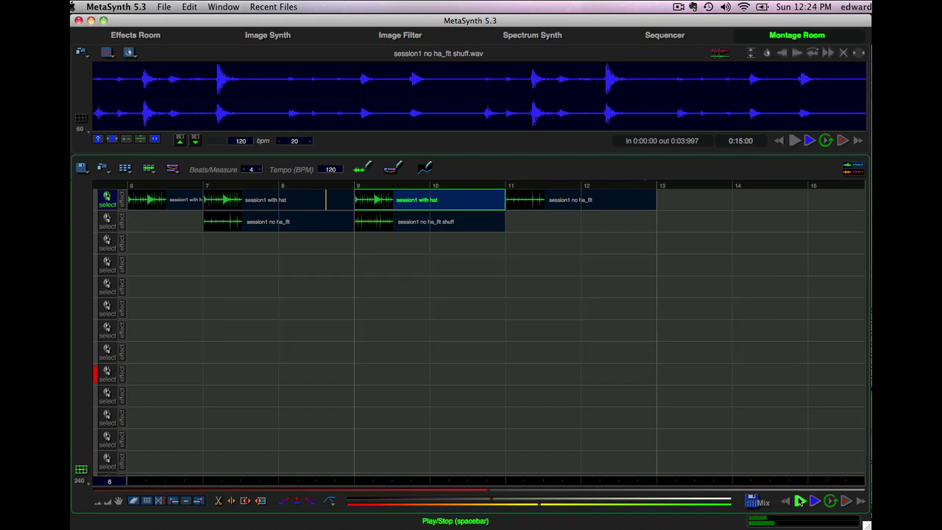
pyautogui.click(800, 502)
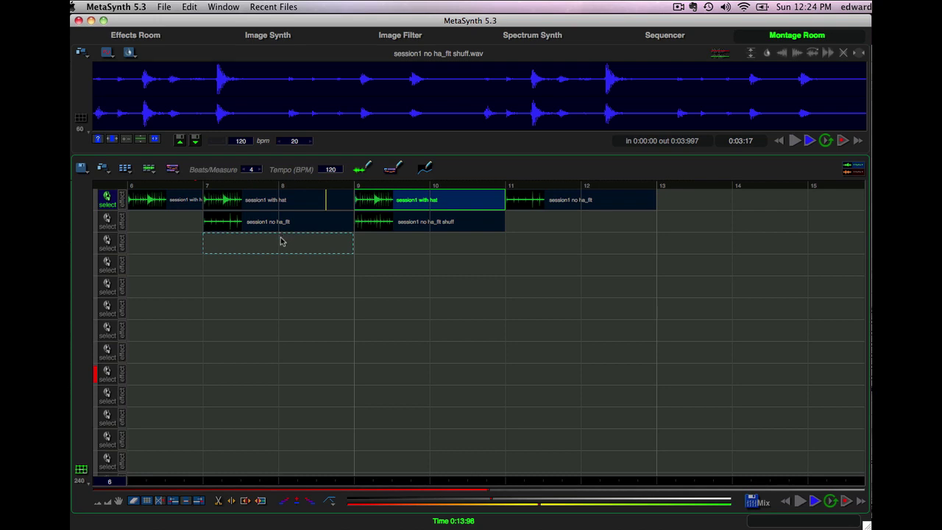
# Step: Replace session1 no ha_flt at measure 7 of the second track with a copy of session1 no ha_flt shuff and play the montage
pyautogui.click(424, 279)
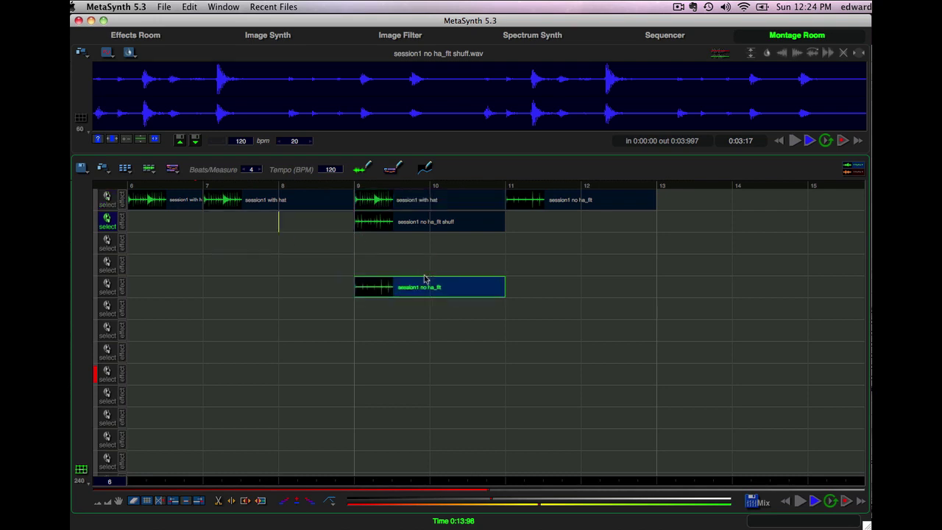
pyautogui.click(414, 223)
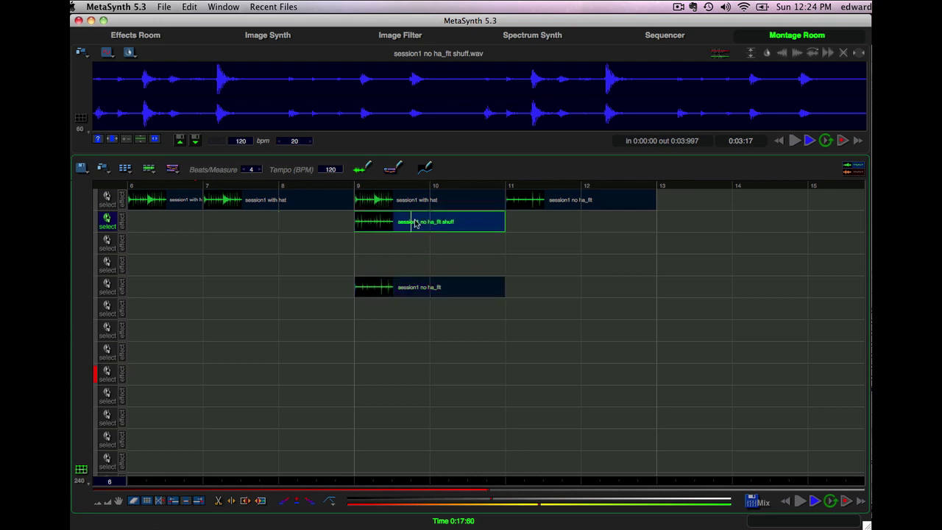
pyautogui.click(254, 221)
pyautogui.click(400, 287)
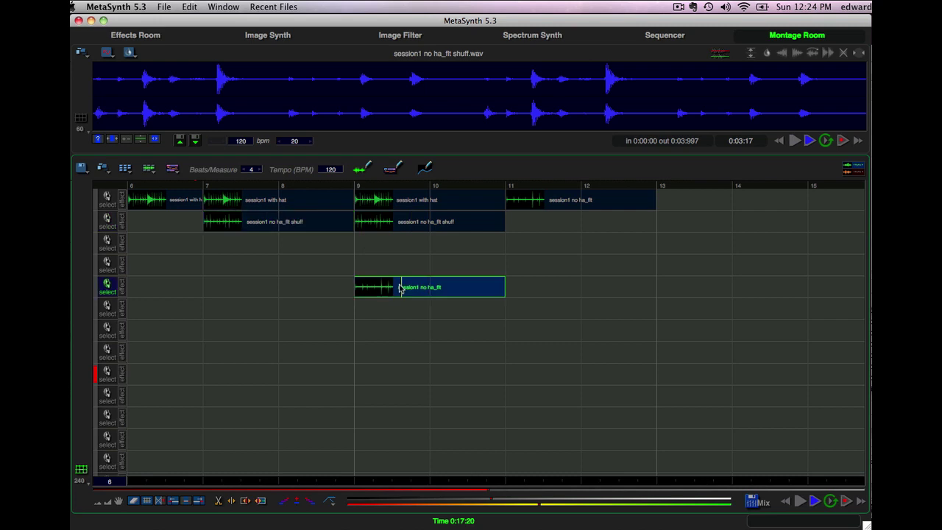
pyautogui.press('Delete')
pyautogui.press('space')
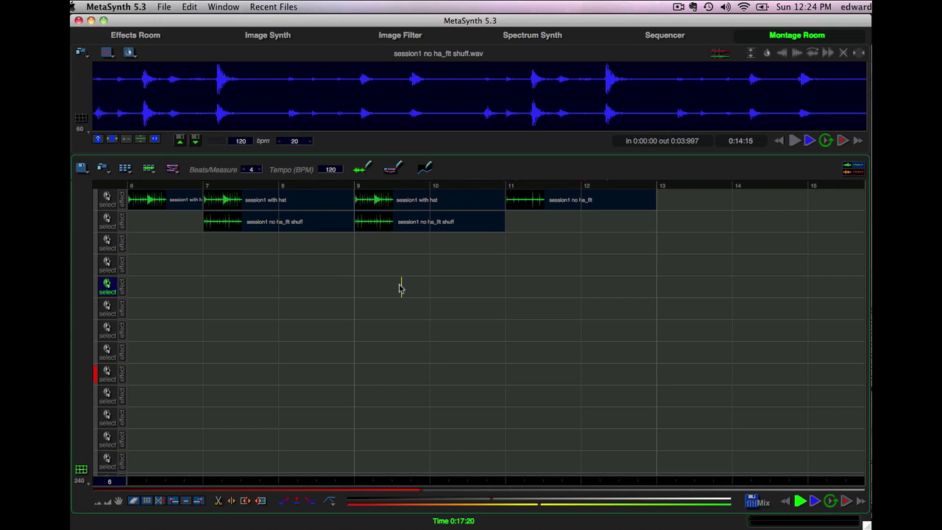
# Step: Copy session1 no ha_flt shuff from measure 9 to measure 11 of the second track and play the result
pyautogui.click(423, 226)
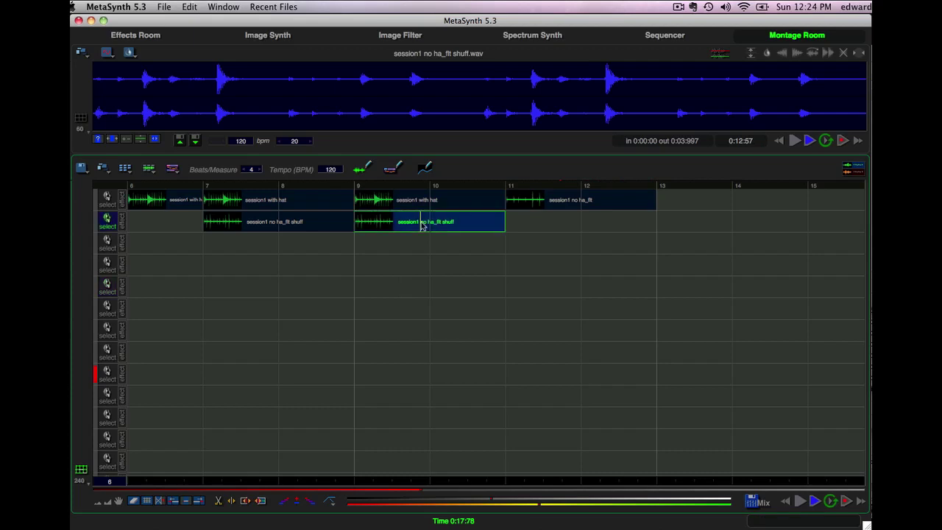
pyautogui.moveTo(423, 226); pyautogui.dragTo(573, 219)
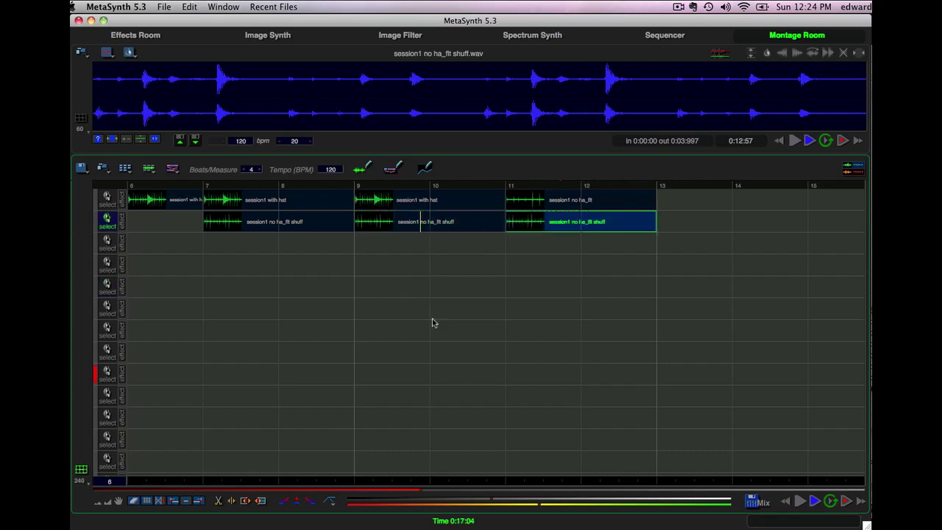
pyautogui.click(801, 502)
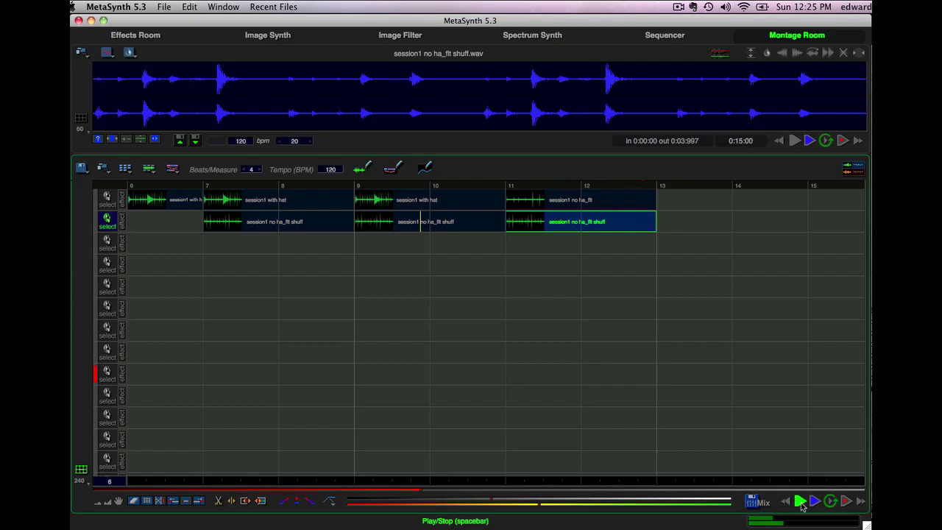
pyautogui.click(801, 501)
# Step: Play the whole montage from measure 1 to hear the layered arrangement
pyautogui.click(115, 486)
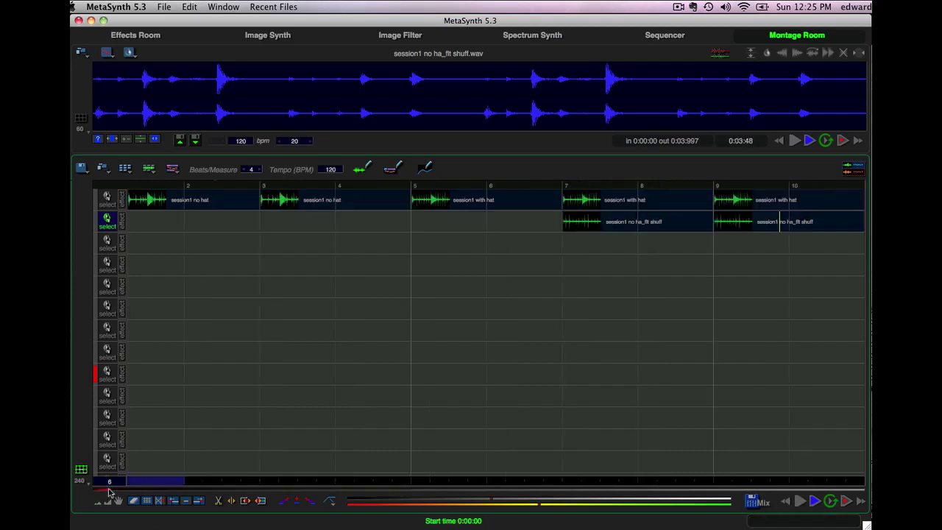
pyautogui.click(800, 502)
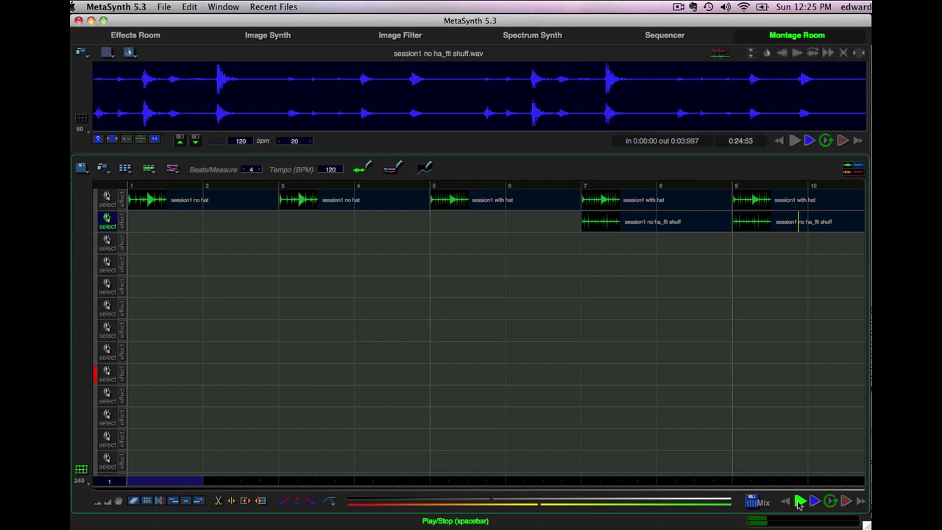
pyautogui.click(799, 502)
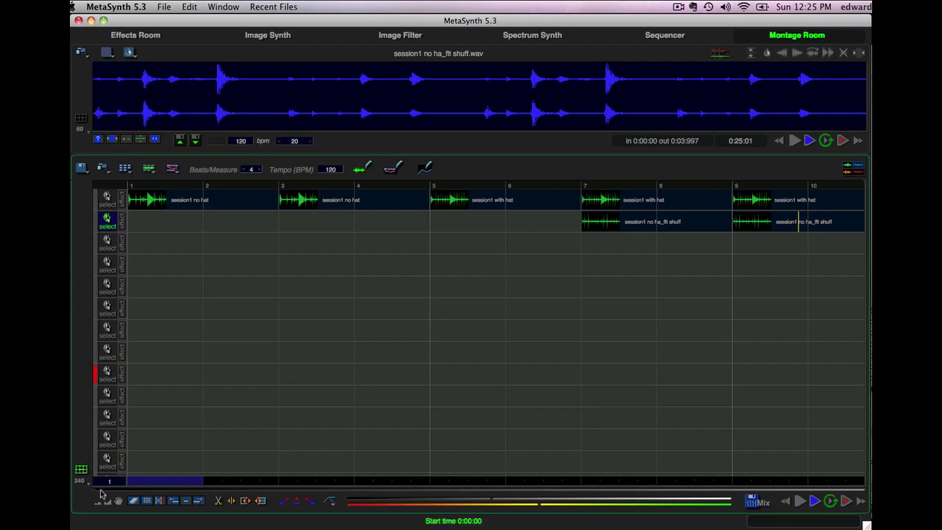
# Step: Copy the session1 with hat event at measure 9 to measure 11 of the third track
pyautogui.moveTo(103, 493); pyautogui.dragTo(397, 452)
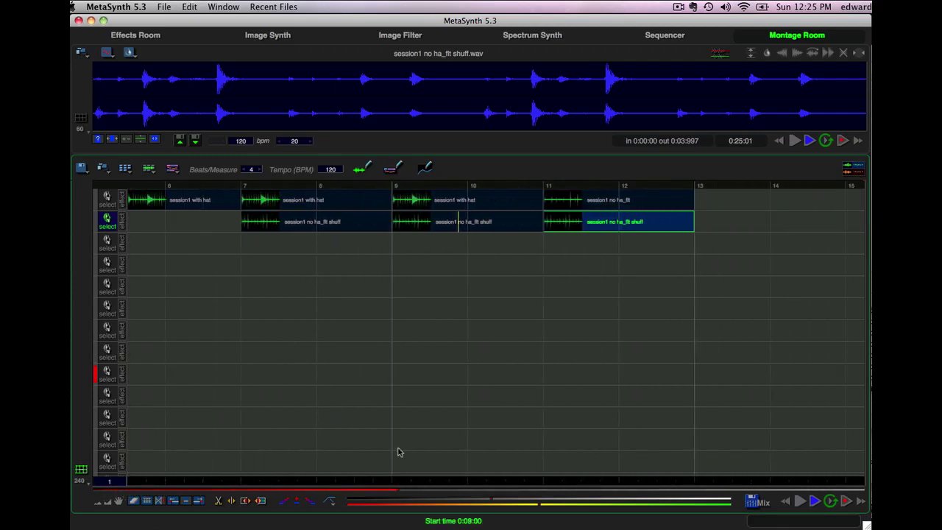
pyautogui.click(445, 204)
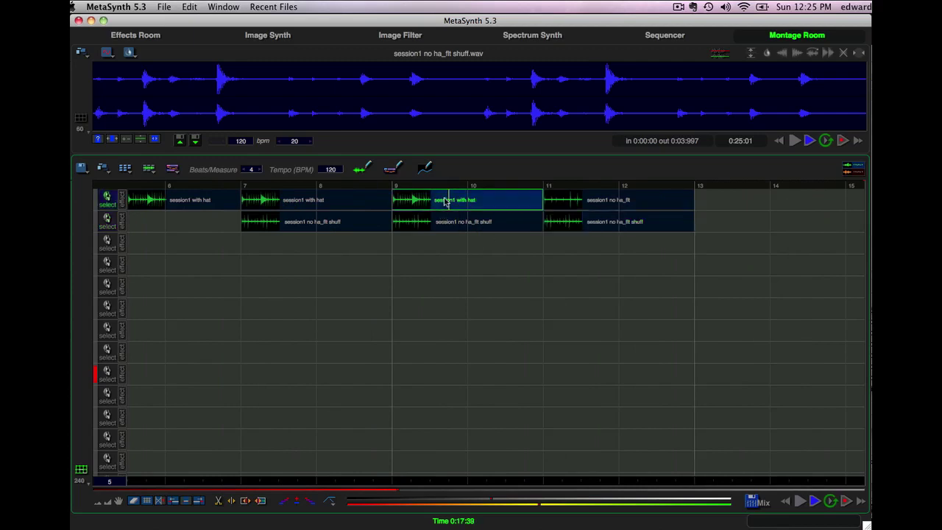
pyautogui.moveTo(445, 204); pyautogui.dragTo(596, 254)
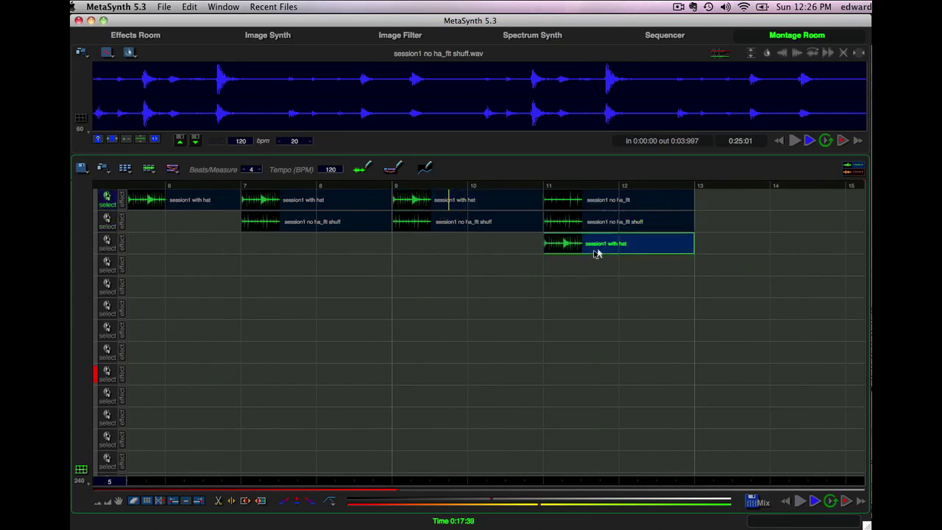
# Step: Move session1 no ha_flt at measure 11 down to the fifth track and shift the selected track's pan toward the left
pyautogui.click(604, 210)
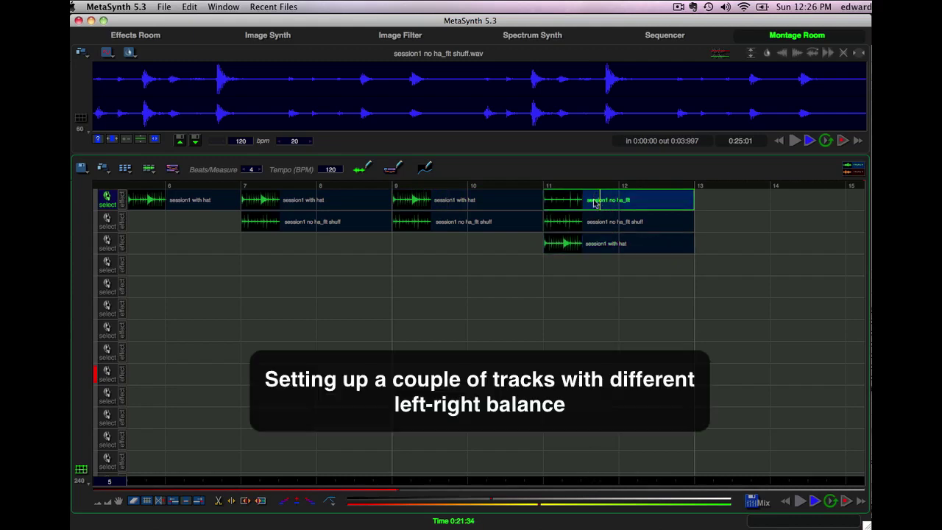
pyautogui.moveTo(596, 203); pyautogui.dragTo(584, 301)
pyautogui.moveTo(519, 505); pyautogui.dragTo(446, 507)
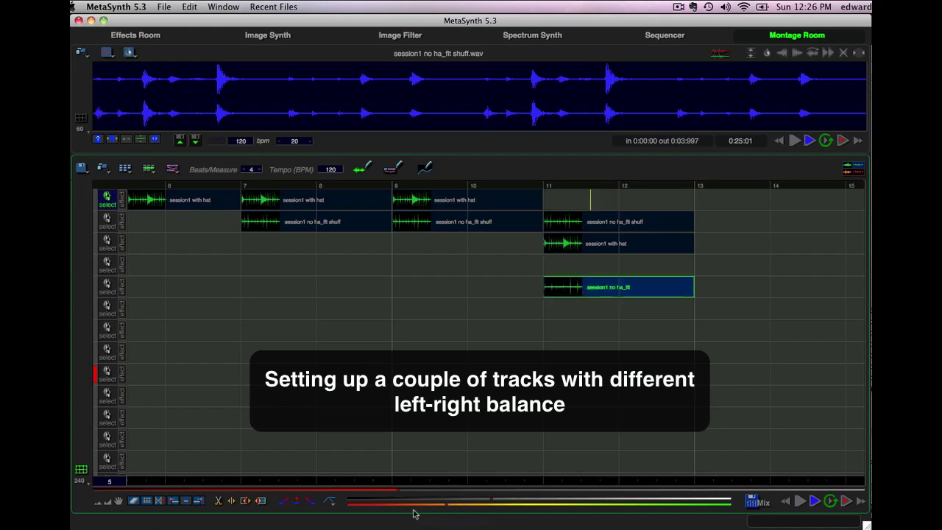
pyautogui.moveTo(397, 508)
# Step: Move session1 with hat at measure 11 to the fourth track and shift the third track's pan toward the right
pyautogui.moveTo(585, 247); pyautogui.dragTo(585, 266)
pyautogui.moveTo(655, 506)
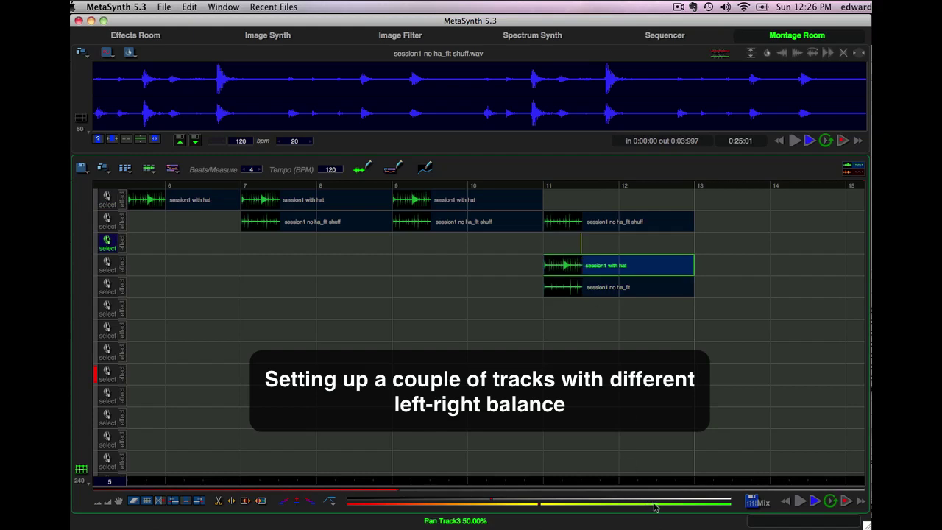
pyautogui.moveTo(658, 508); pyautogui.dragTo(693, 505)
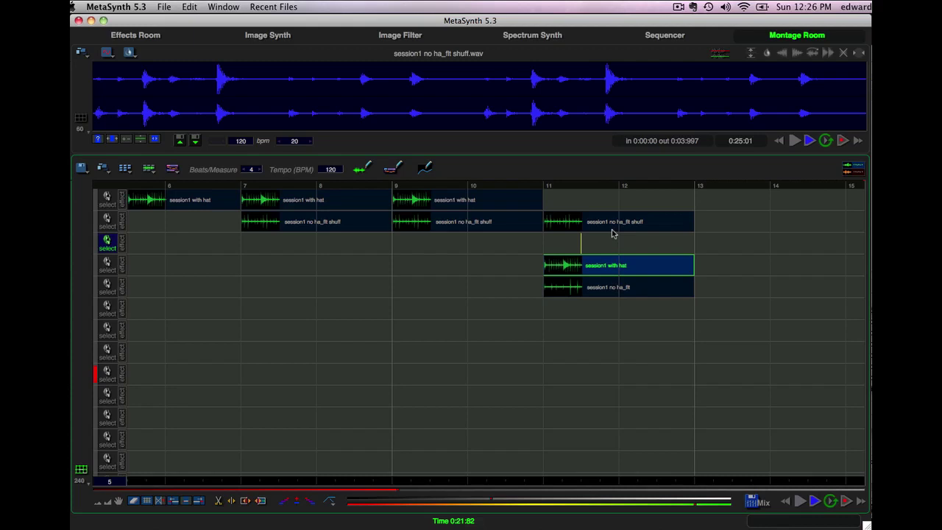
# Step: At measure 11, place session1 with hat on the first track and the shuffled event on the fourth track, and play the montage
pyautogui.moveTo(606, 267)
pyautogui.mouseDown()
pyautogui.moveTo(605, 204)
pyautogui.moveTo(603, 260)
pyautogui.mouseUp()
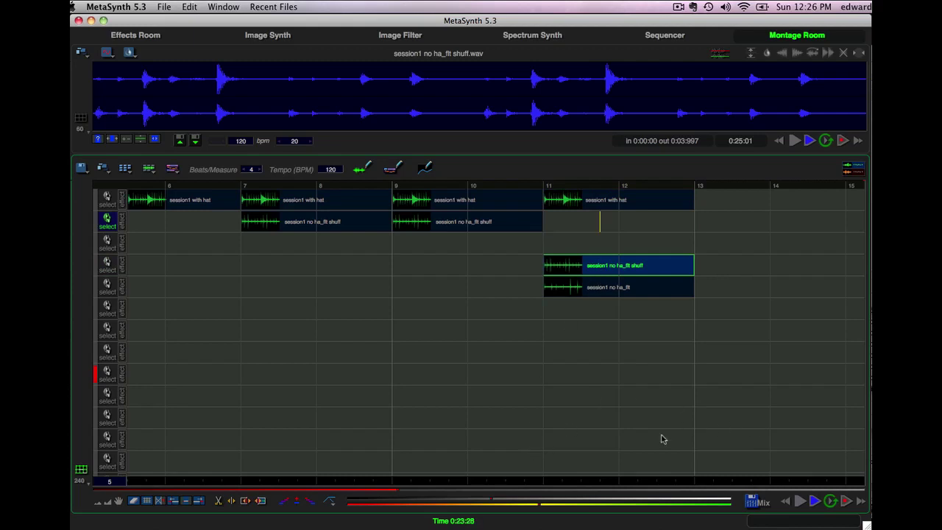
pyautogui.click(801, 501)
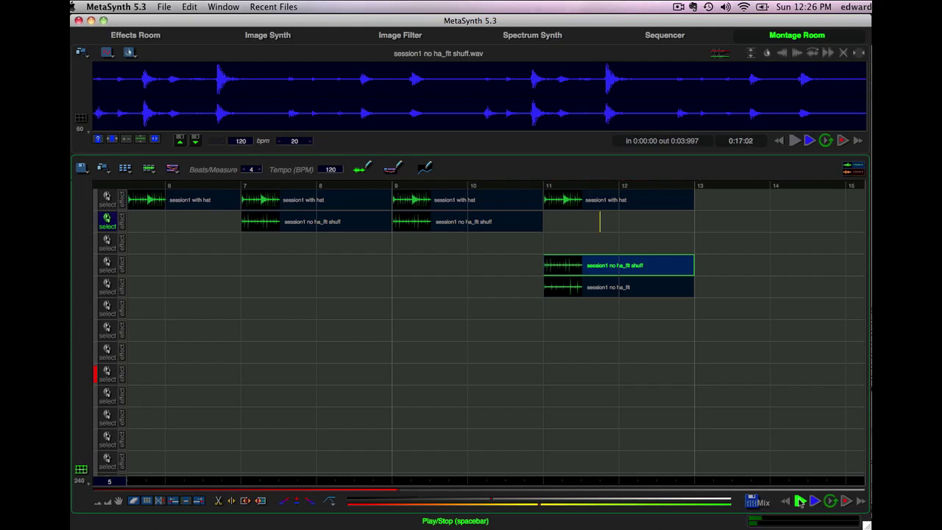
# Step: Render the montage mix to a 16-bit WAVE file named Impaktor_mix.wav in the Impaktor f folder
pyautogui.click(751, 503)
pyautogui.click(570, 267)
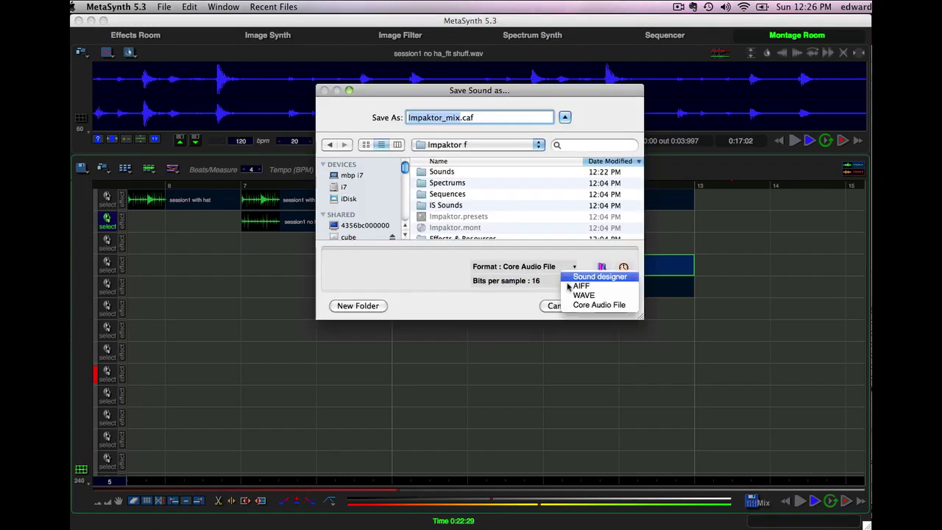
pyautogui.click(577, 295)
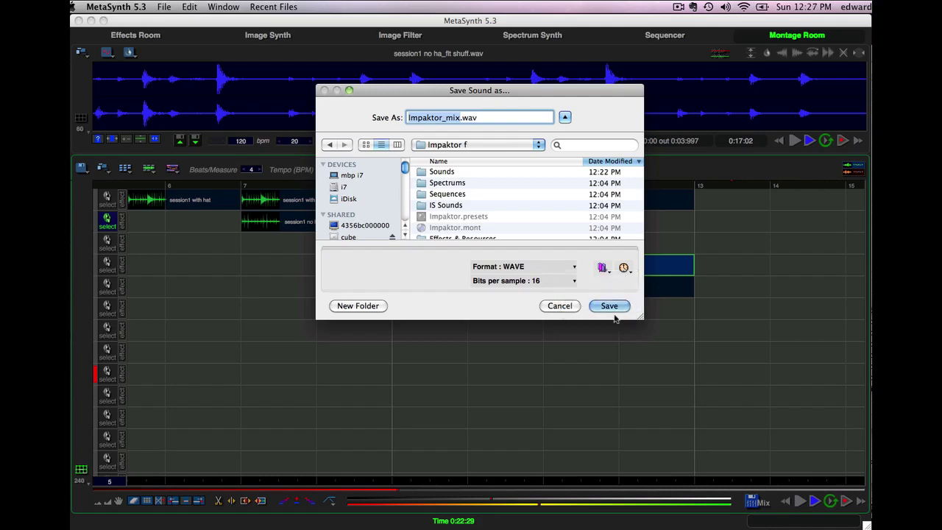
pyautogui.click(608, 306)
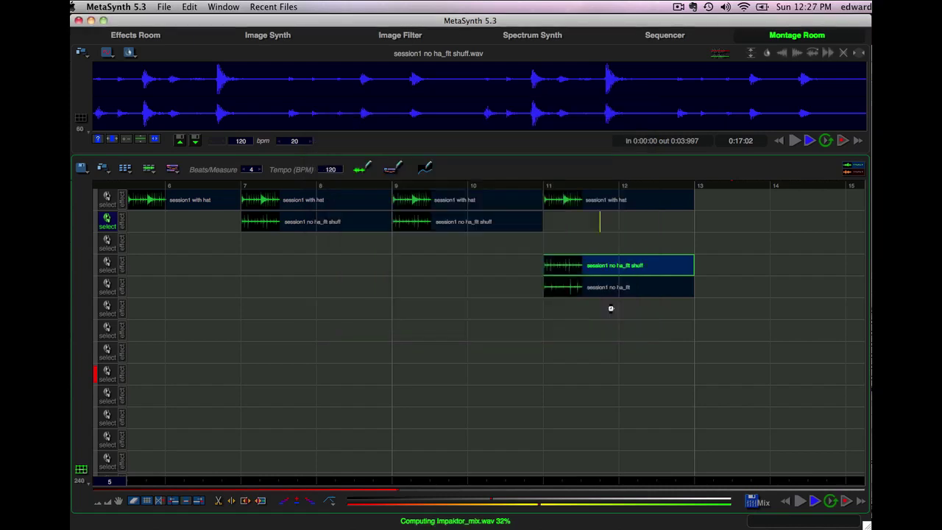
# Step: Open the rendered Impaktor_mix.wav from the Impaktor f folder and play it
pyautogui.press('super+o')
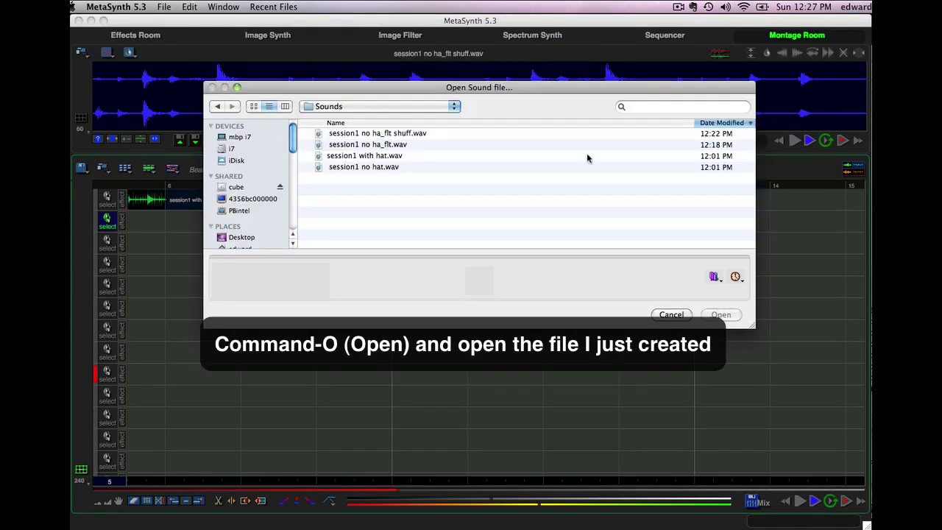
pyautogui.press('super+Up')
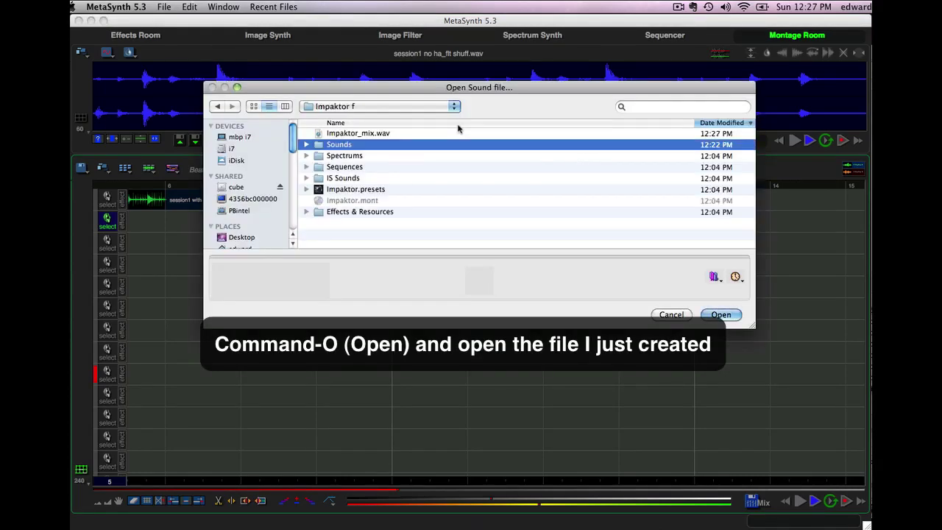
pyautogui.doubleClick(330, 135)
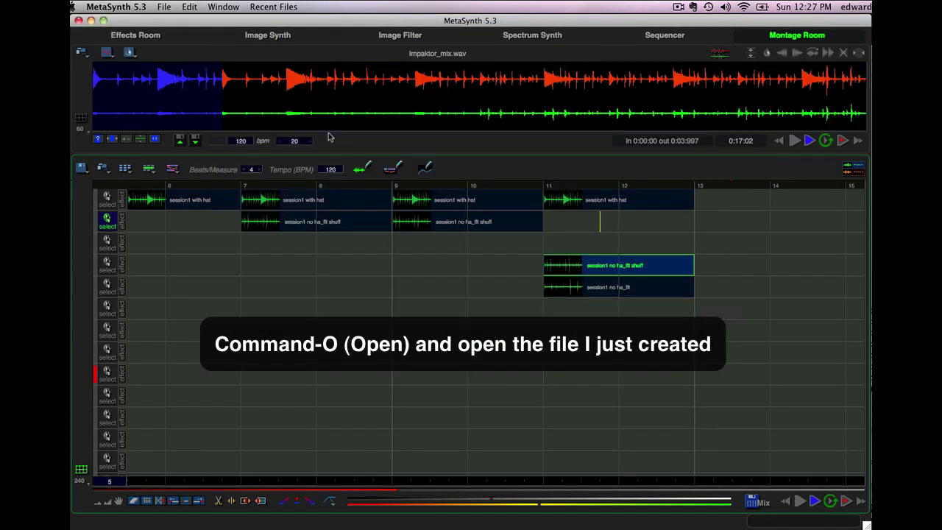
pyautogui.click(795, 141)
# Step: Go to the Effects Room and set the Shuffler's speed to 120 BPM
pyautogui.press('super+1')
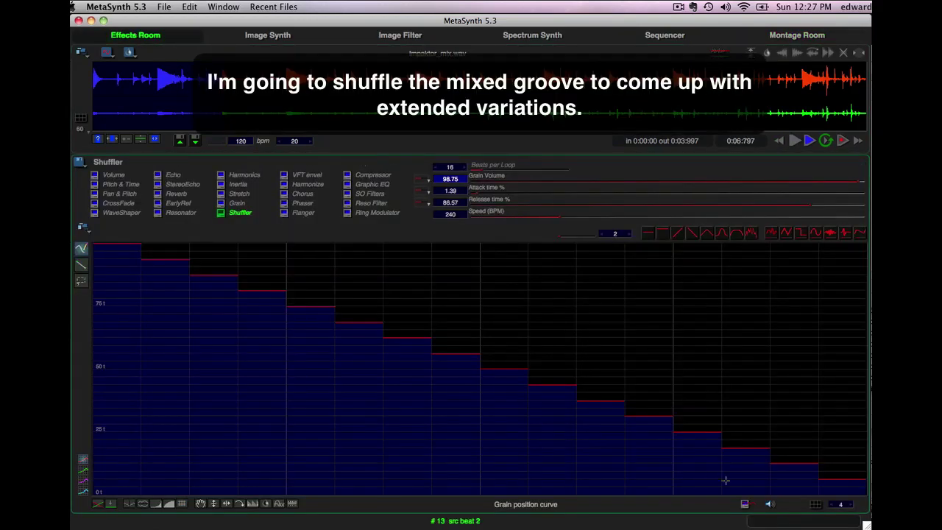
pyautogui.click(450, 214)
pyautogui.write('120')
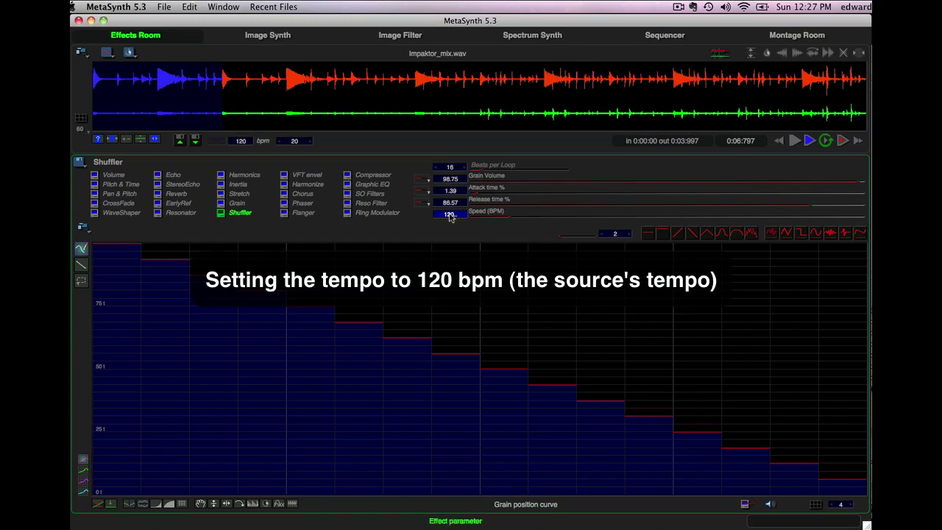
pyautogui.scroll(-2, 451, 215)
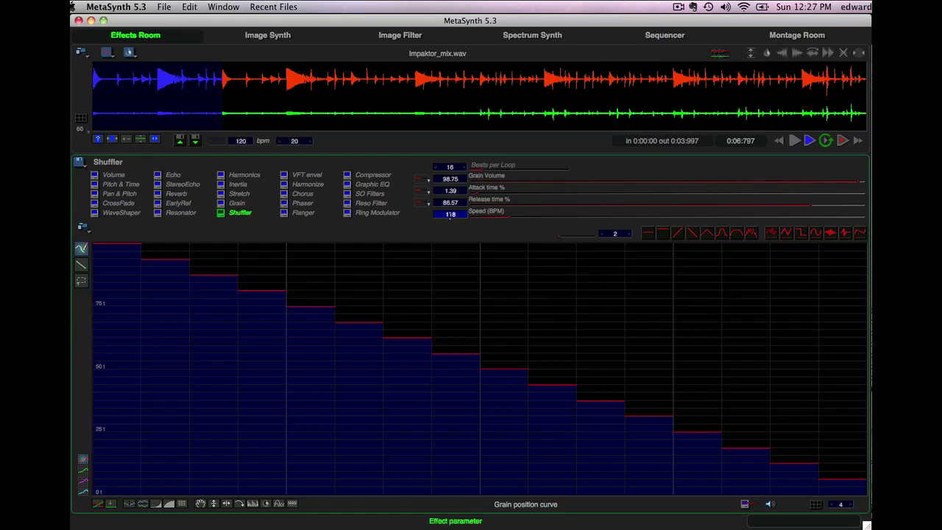
pyautogui.scroll(2, 450, 216)
# Step: Select the entire Impaktor_mix sound and preview the Shuffler effect on it
pyautogui.click(81, 52)
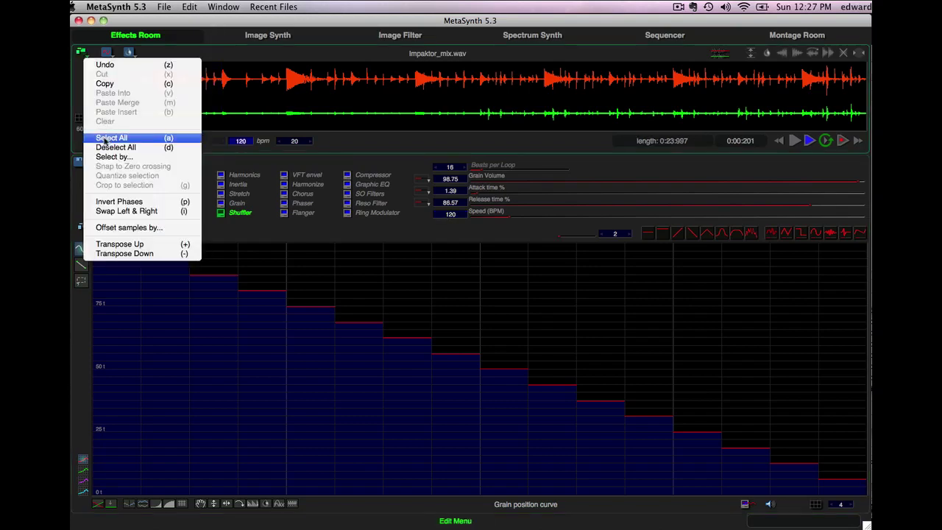
pyautogui.click(111, 138)
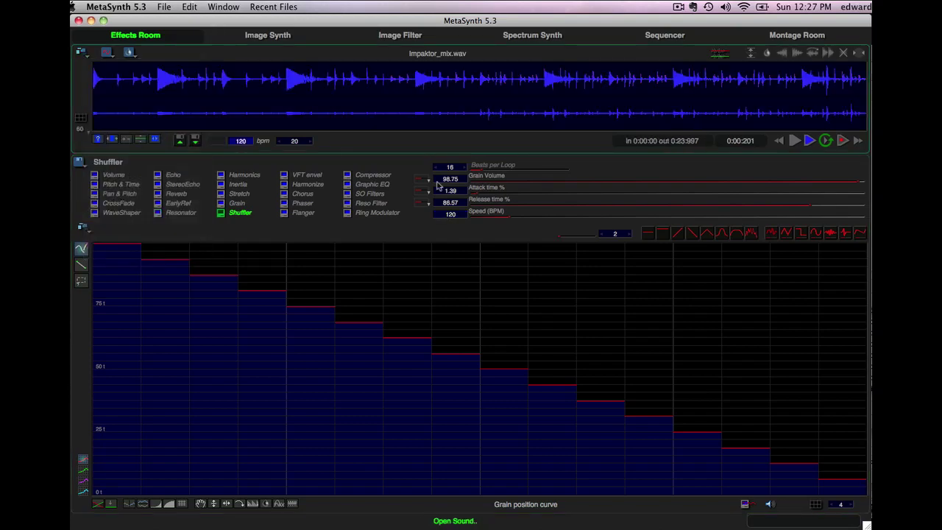
pyautogui.click(770, 506)
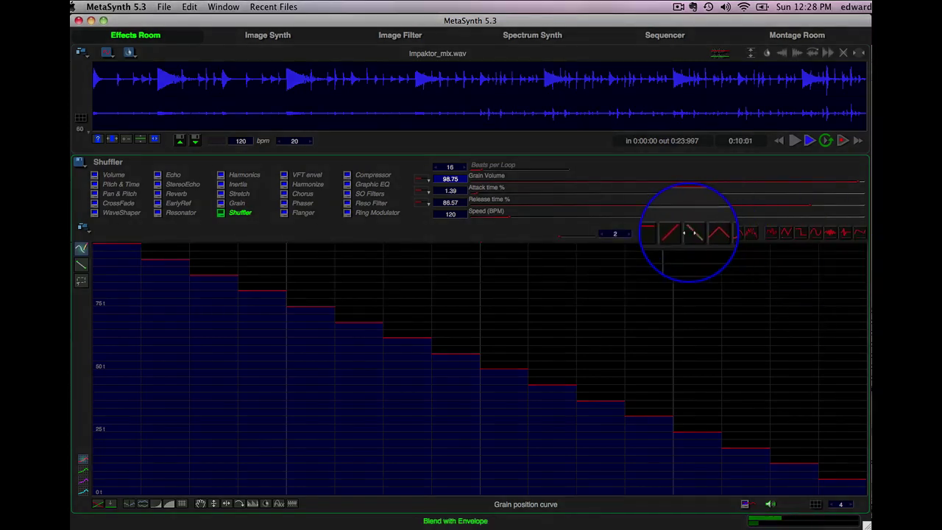
# Step: Shape the Shuffler's grain position curve as a single up/down ramp and restart the preview
pyautogui.click(703, 233)
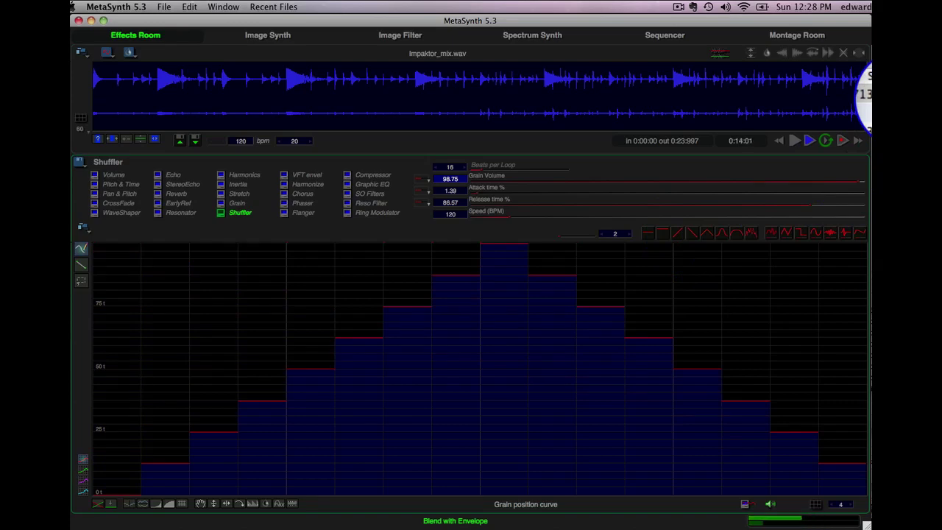
pyautogui.press('space')
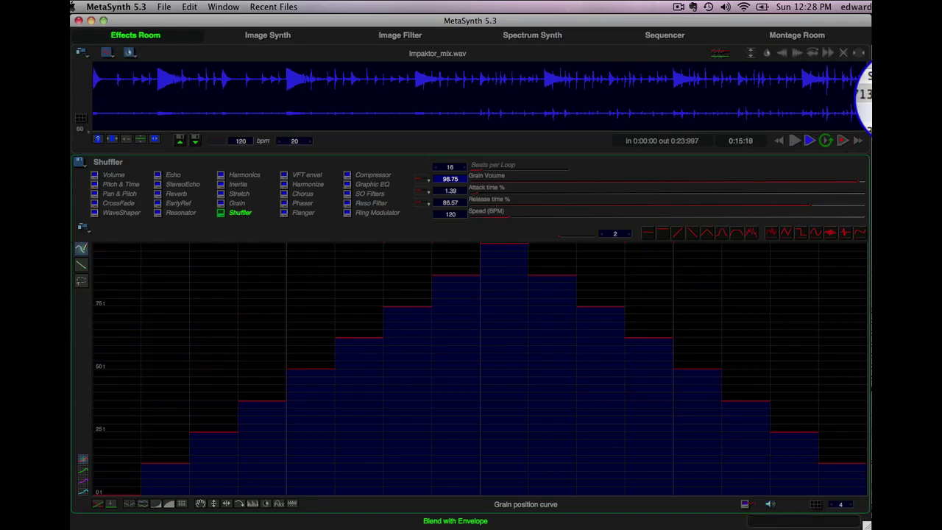
pyautogui.press('space')
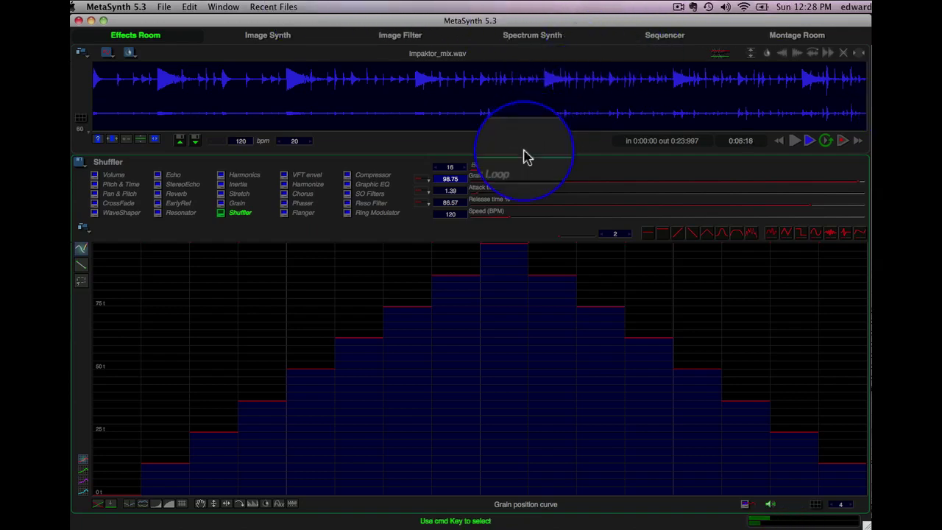
# Step: Set the Shuffler's attack time to 0%, release time to 100% and speed to 240 BPM
pyautogui.moveTo(448, 191); pyautogui.dragTo(854, 185)
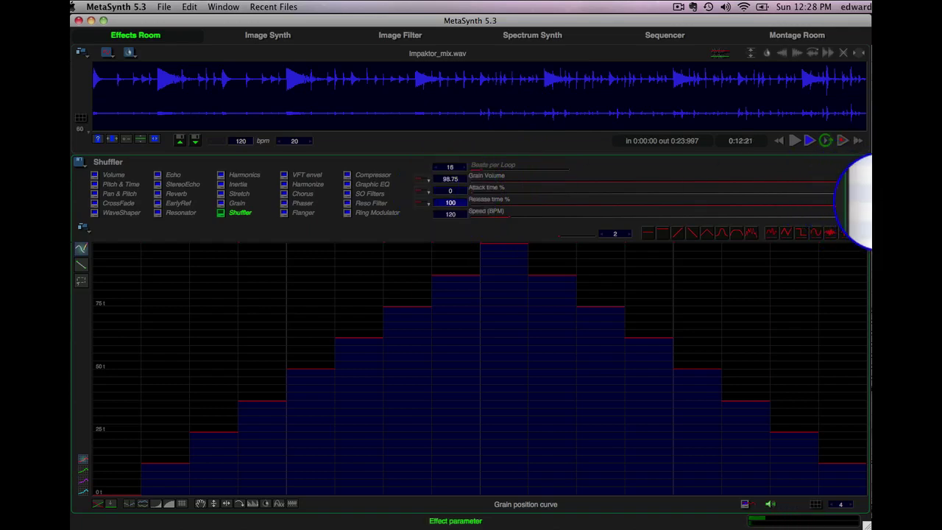
pyautogui.moveTo(479, 211); pyautogui.dragTo(556, 226)
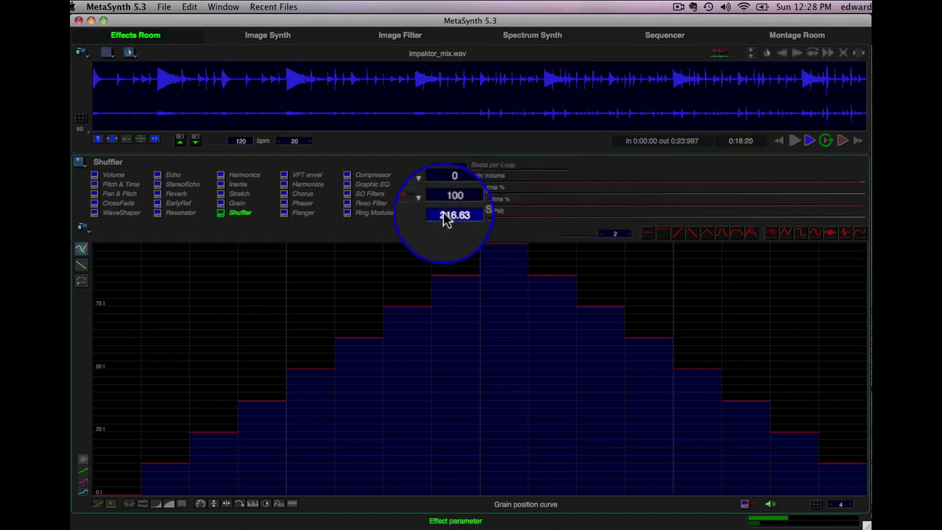
pyautogui.write('240')
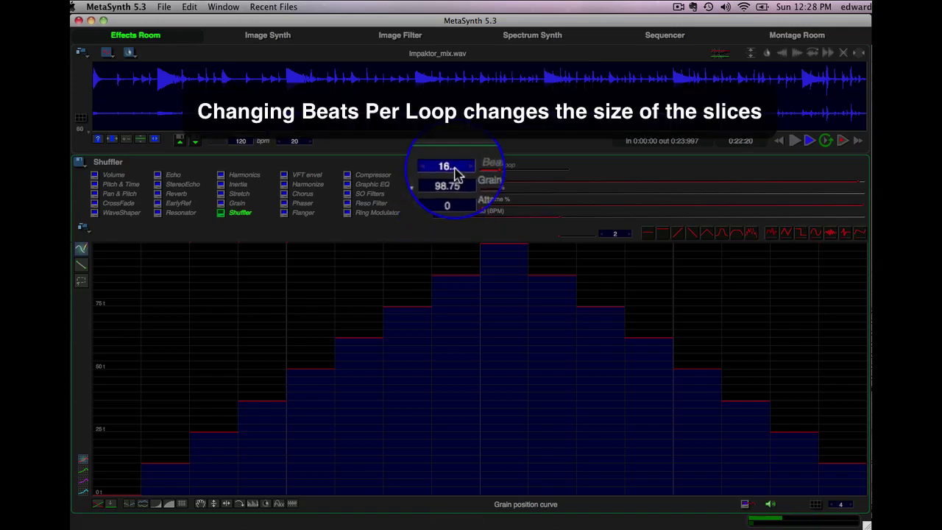
# Step: Set Beats per Loop to 32 and reshape the grain position curve as a single up/down ramp
pyautogui.click(456, 177)
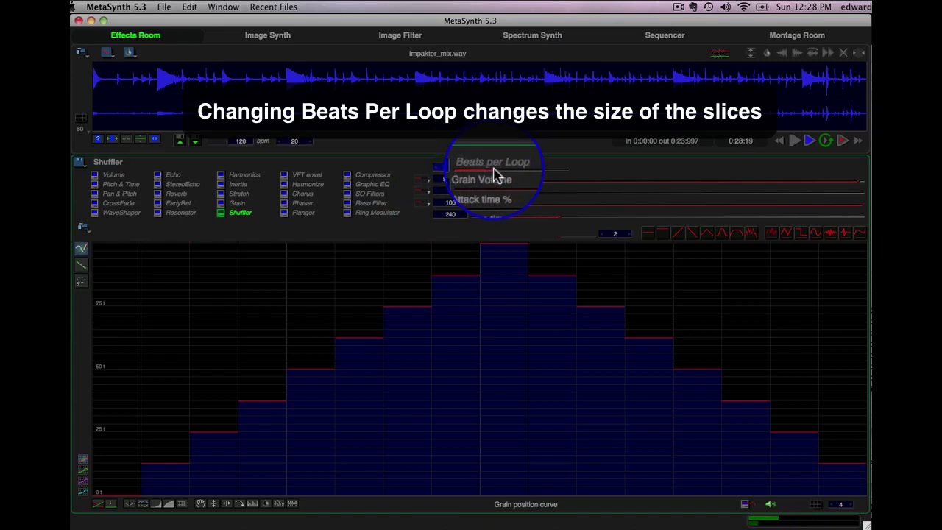
pyautogui.click(494, 174)
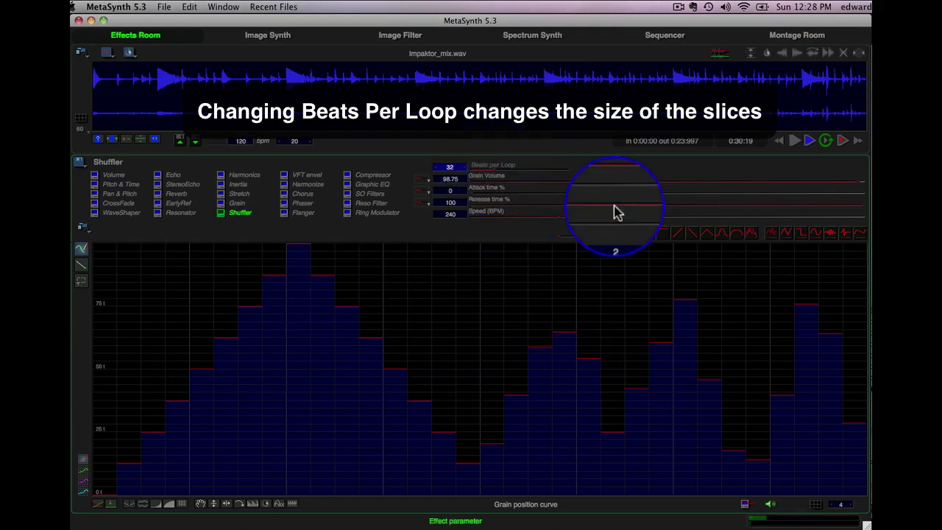
pyautogui.click(705, 234)
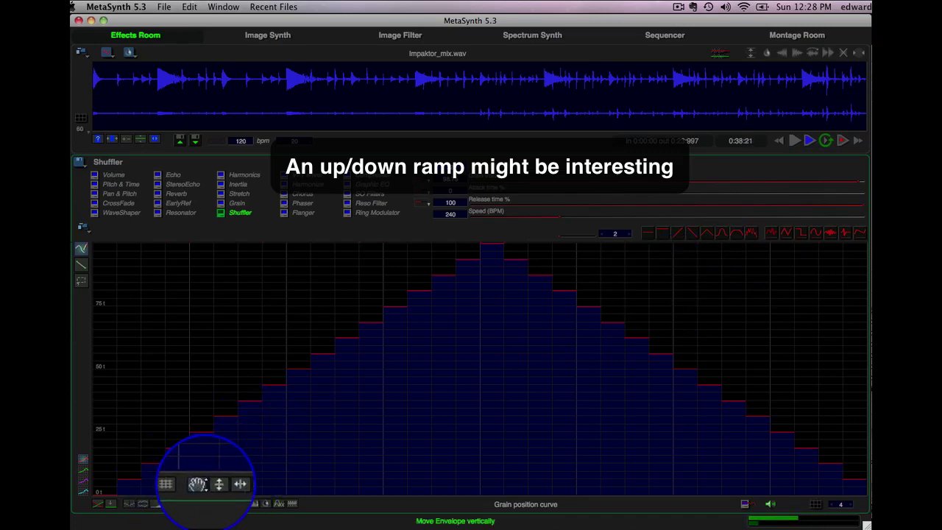
# Step: Invert the grain position curve into a V shape, set the speed to 120 BPM and preview it
pyautogui.click(144, 486)
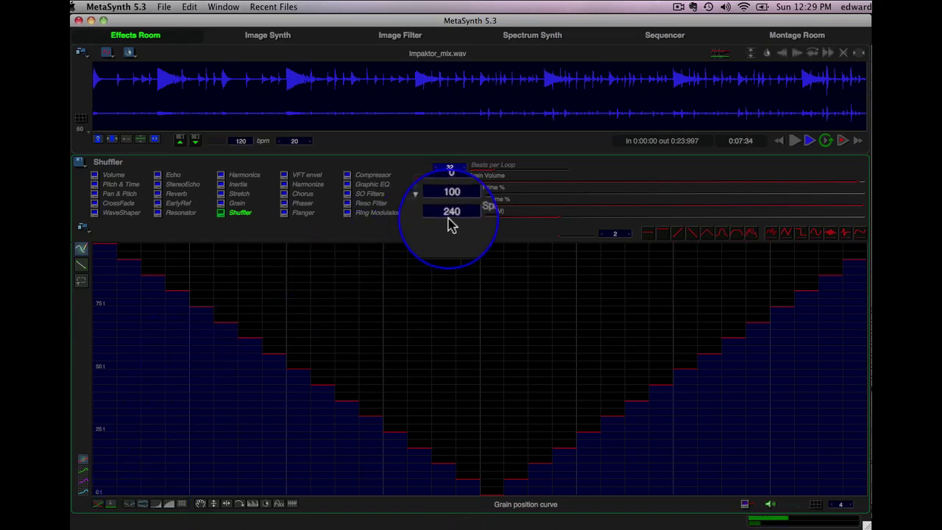
pyautogui.write('120')
pyautogui.press('Return')
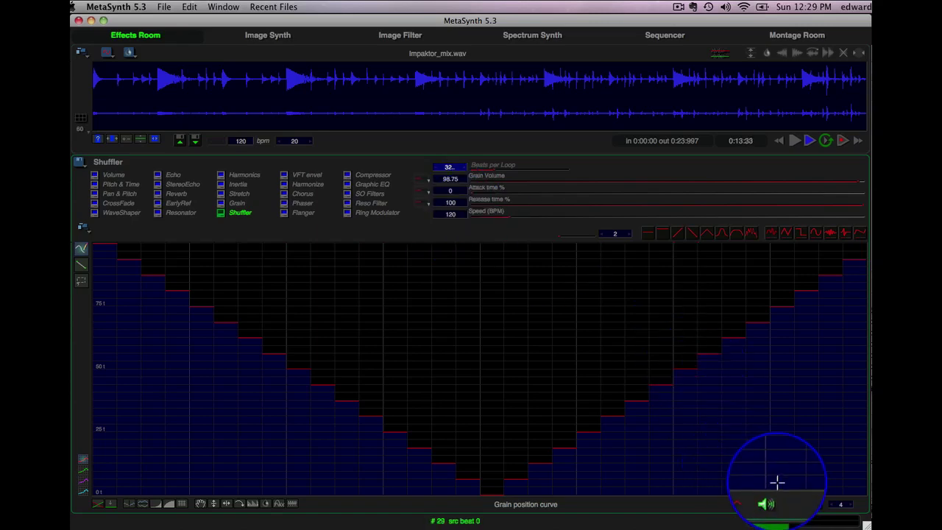
pyautogui.press('space')
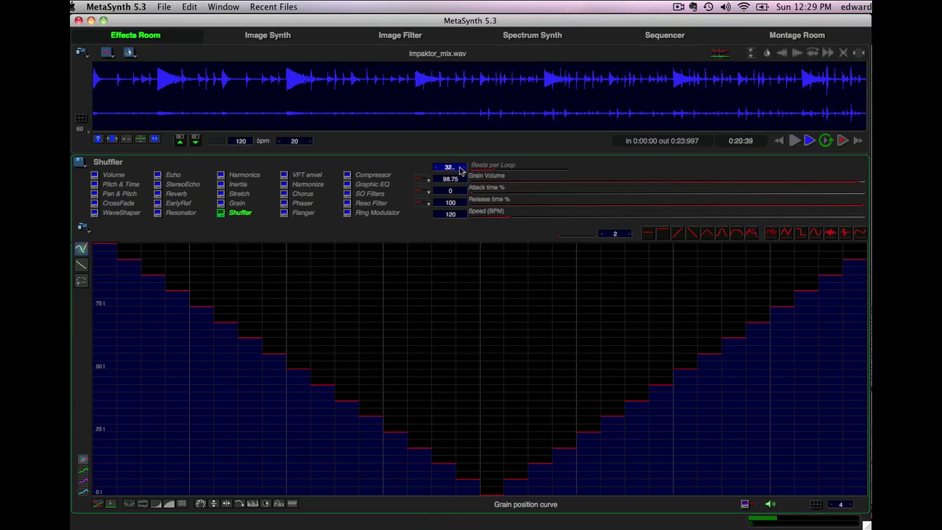
# Step: Set Beats per Loop to 128, then try an up/down ramp and a multi-peak wave blend for the grain position curve, restarting the preview
pyautogui.moveTo(498, 173); pyautogui.dragTo(623, 168)
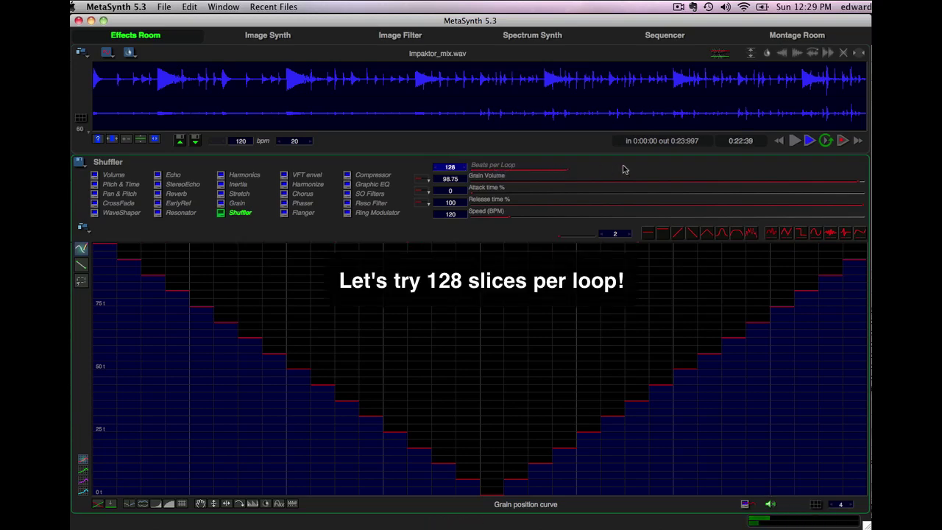
pyautogui.click(707, 232)
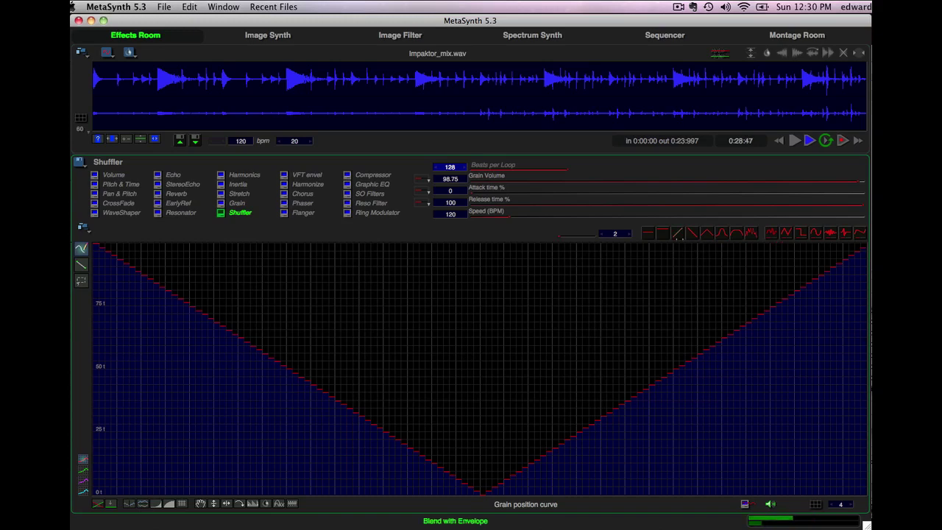
pyautogui.click(707, 233)
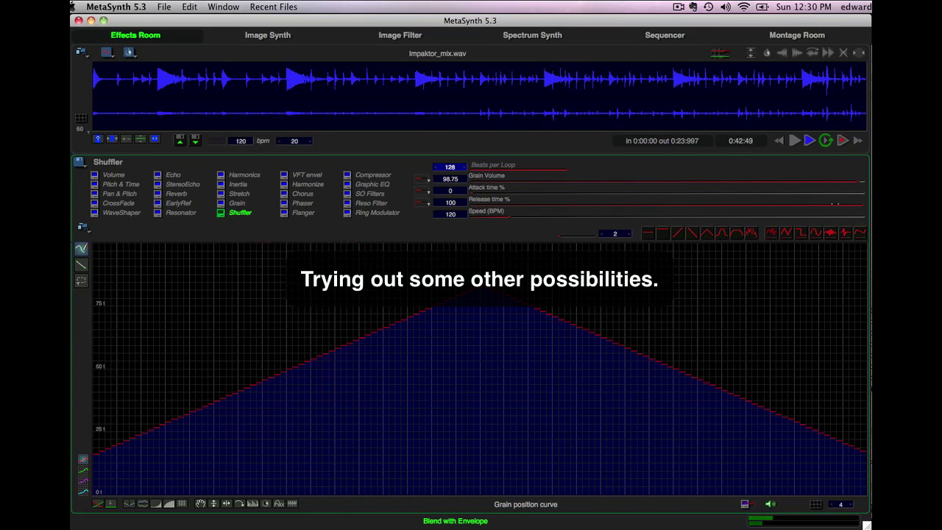
pyautogui.click(831, 232)
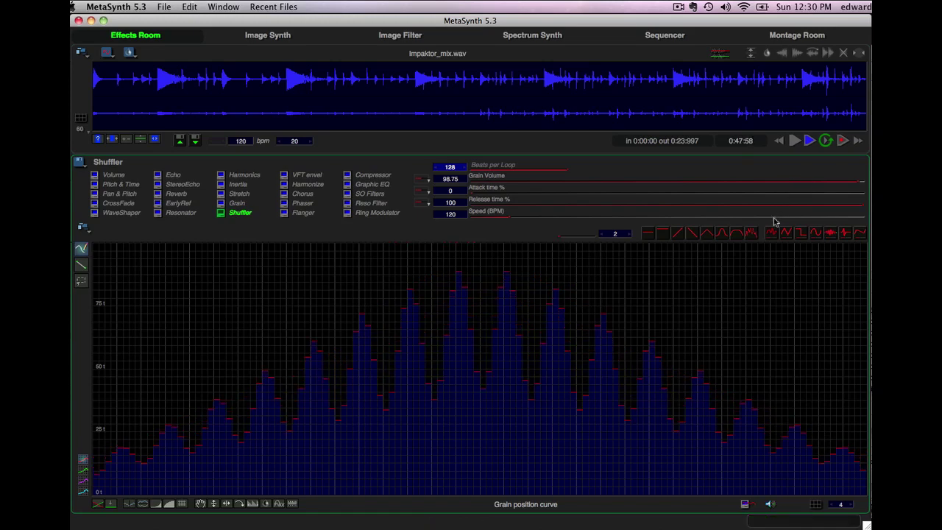
pyautogui.press('space')
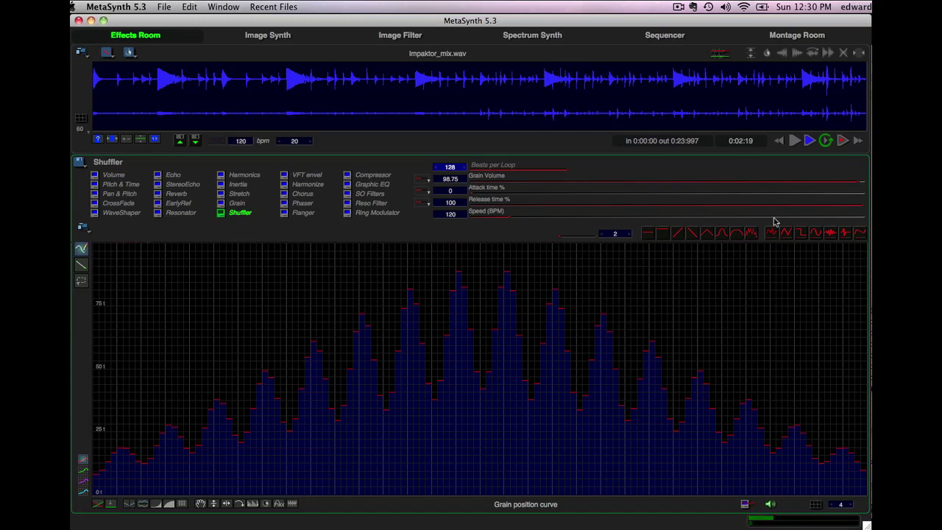
# Step: Randomize the grain position curve and set the Shuffler's speed to 60 BPM
pyautogui.click(751, 233)
pyautogui.click(449, 214)
pyautogui.write('30')
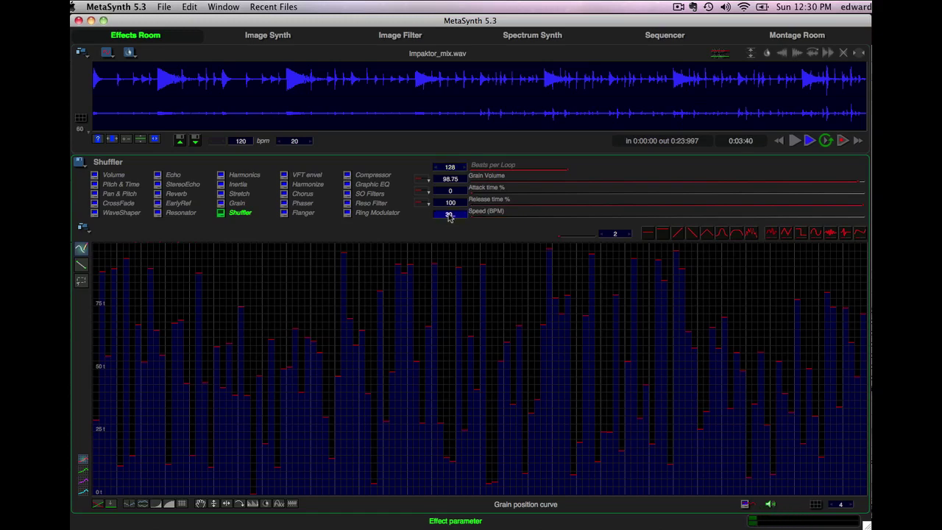
pyautogui.press('Return')
# Step: Blend a triangle wave into the grain position curve repeatedly until it forms two clean peaks
pyautogui.click(786, 233)
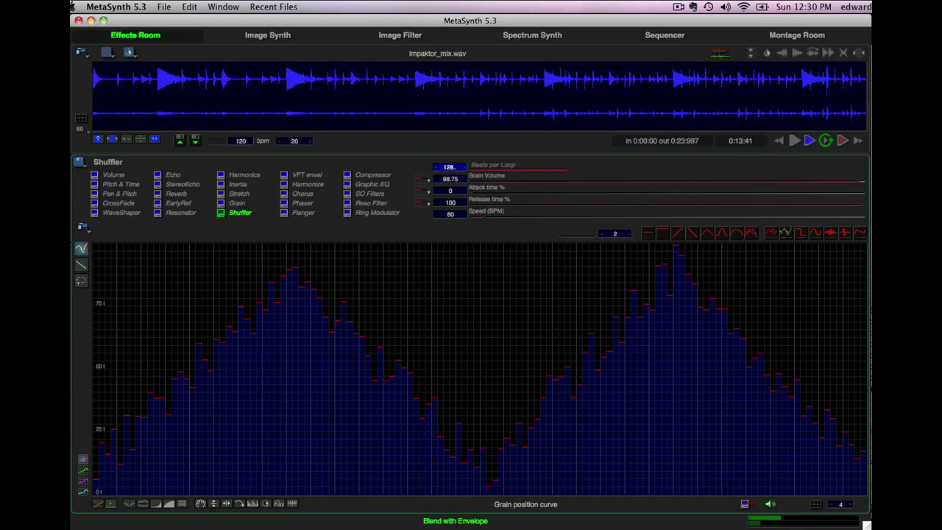
pyautogui.click(786, 232)
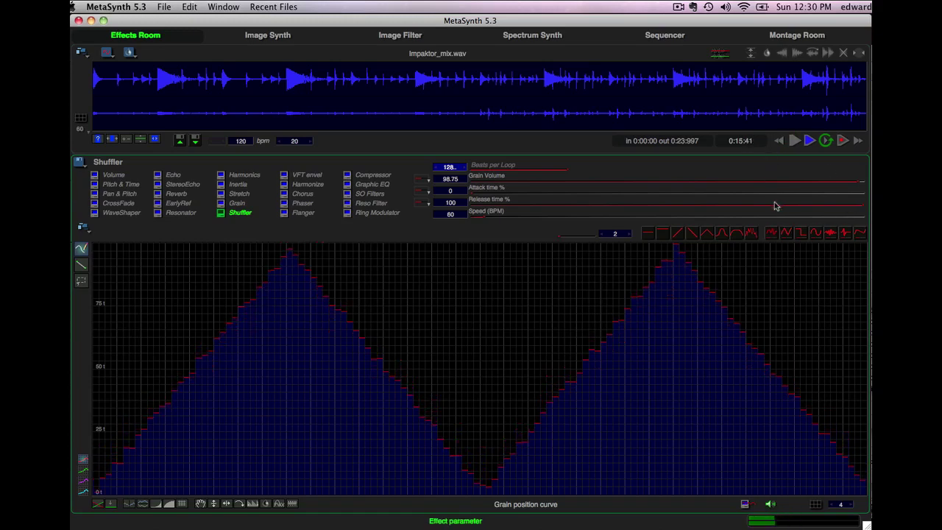
pyautogui.click(786, 233)
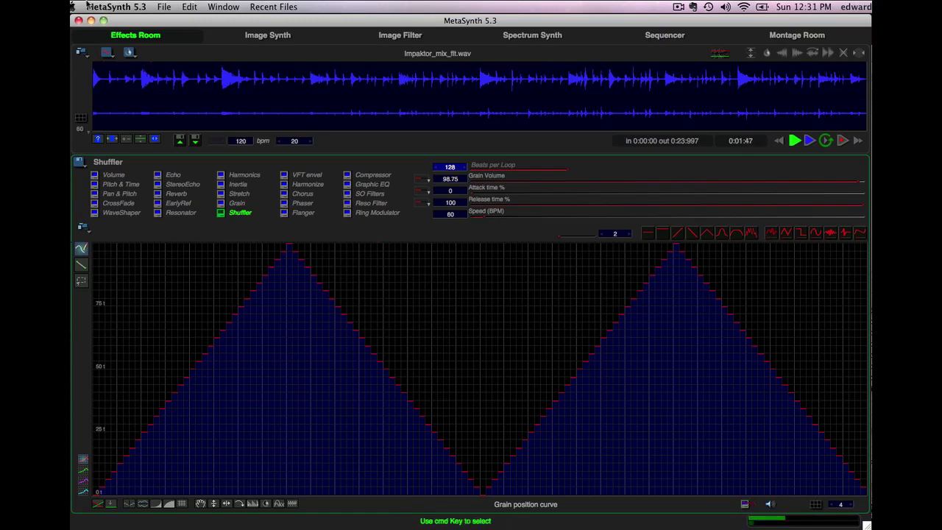
# Step: Save the shuffled sound under the new name Impaktor_mix_shuffled.wav
pyautogui.click(164, 7)
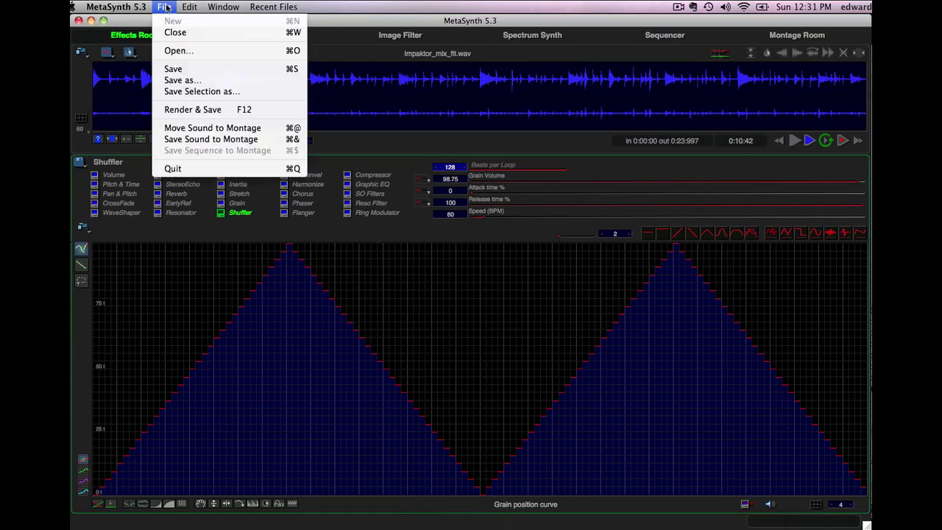
pyautogui.click(171, 80)
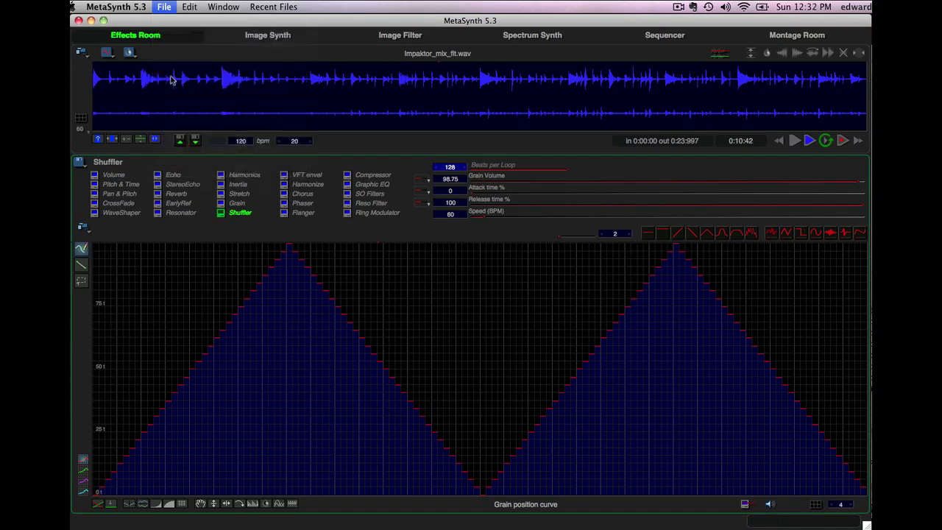
pyautogui.press('Right')
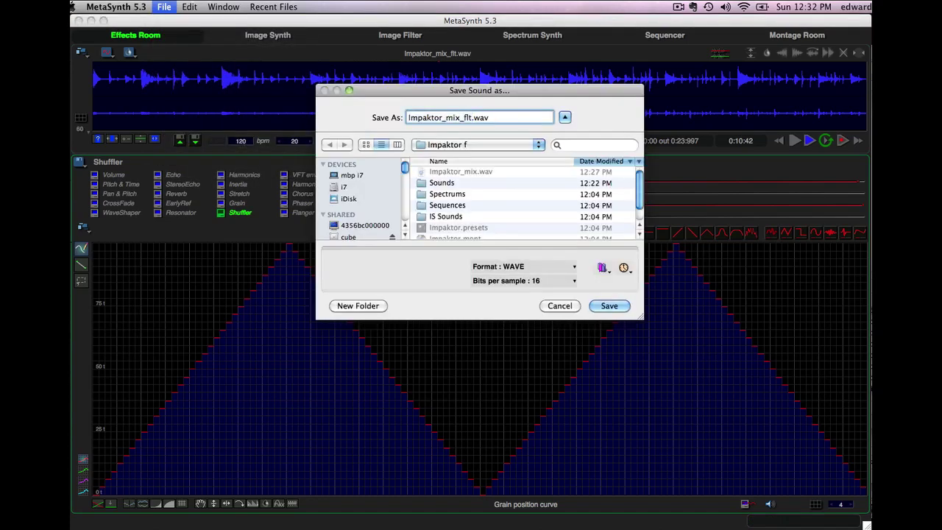
pyautogui.press('BackSpace')
pyautogui.press('BackSpace')
pyautogui.press('BackSpace')
pyautogui.write('shuffled')
pyautogui.press('Return')
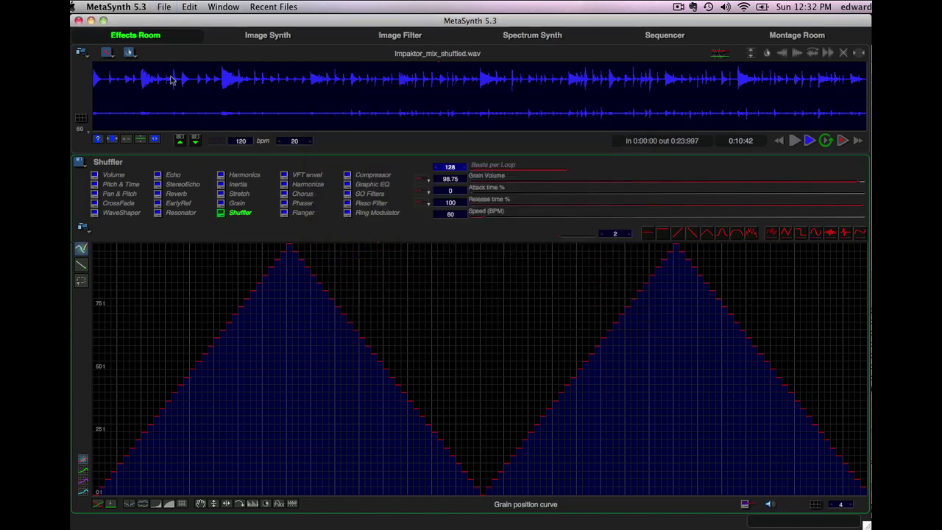
# Step: Move the Impaktor_mix_shuffled sound to the montage and switch to the Montage Room
pyautogui.click(161, 7)
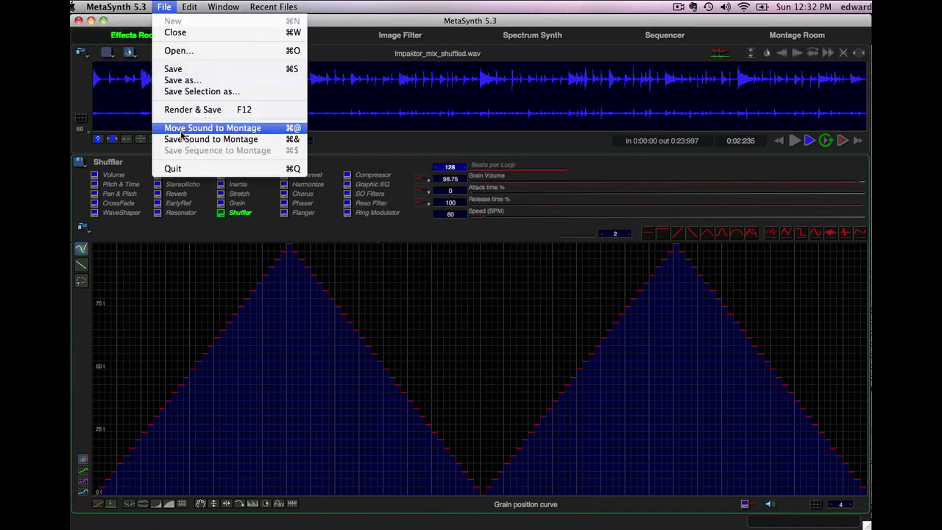
pyautogui.click(181, 129)
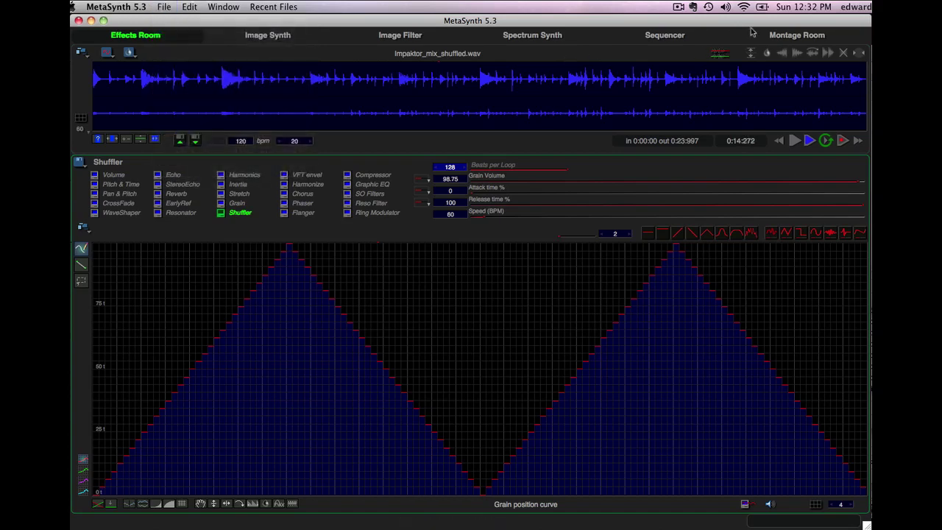
pyautogui.click(782, 36)
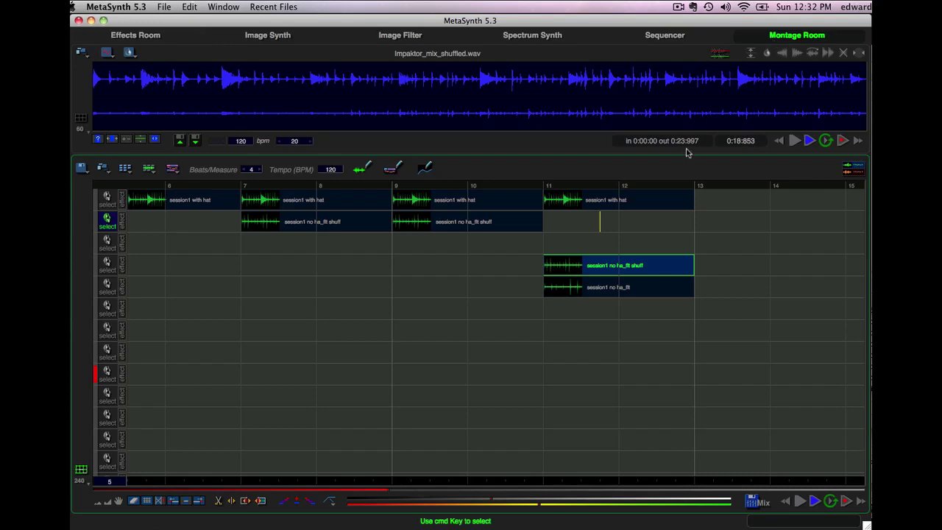
# Step: Insert Impaktor_mix_shuffled on the first track at measure 13, directly after the last session1 with hat clip, and play the montage
pyautogui.click(696, 199)
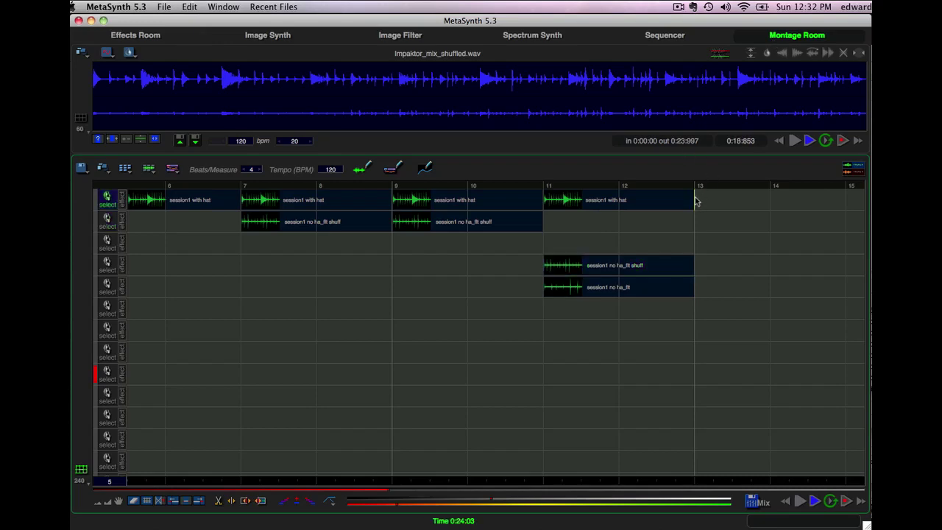
pyautogui.click(149, 170)
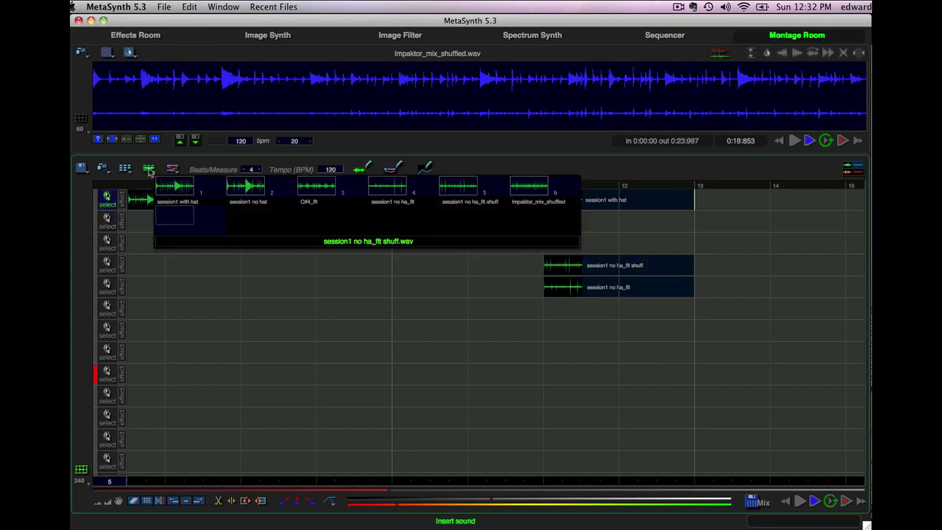
pyautogui.click(529, 187)
pyautogui.click(801, 501)
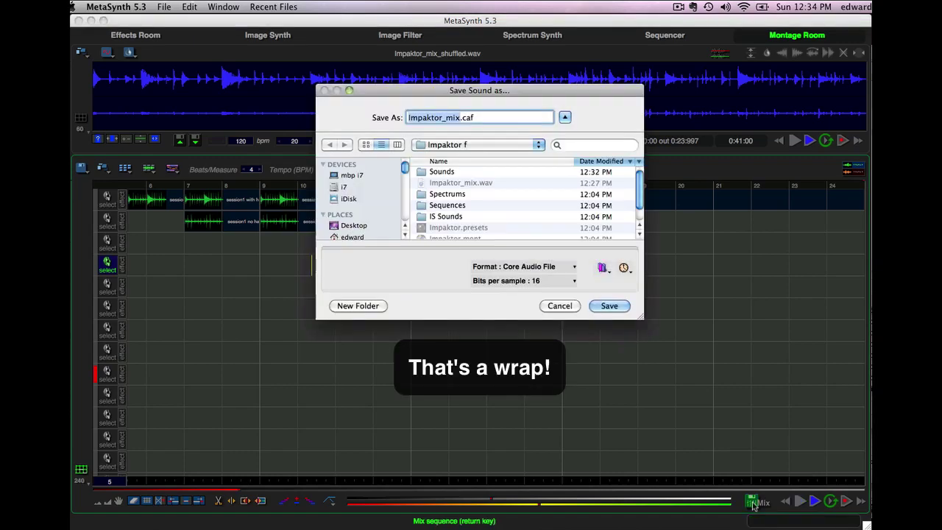
# Step: Render the montage mix as a 16-bit WAVE file named "Impaktor_mix with shuffled ending.wav" in the Impaktor f folder
pyautogui.press('BackSpace')
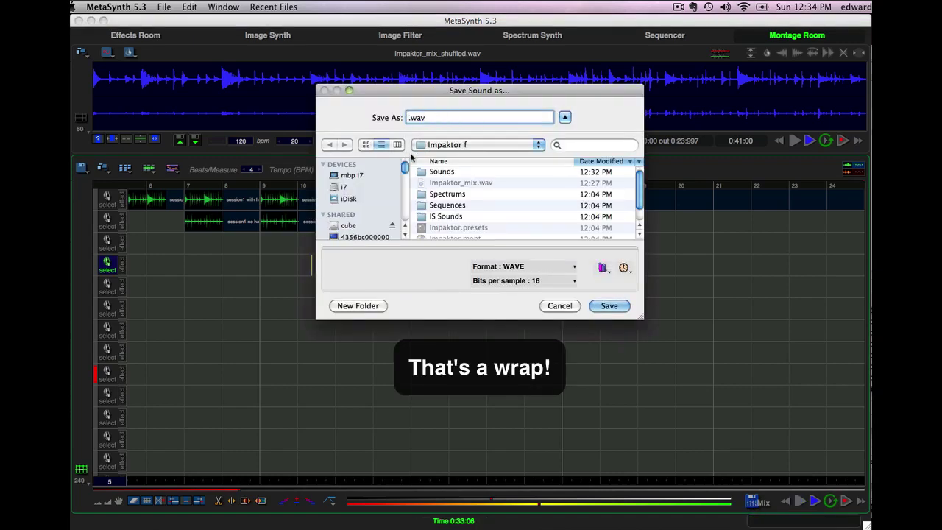
pyautogui.click(432, 184)
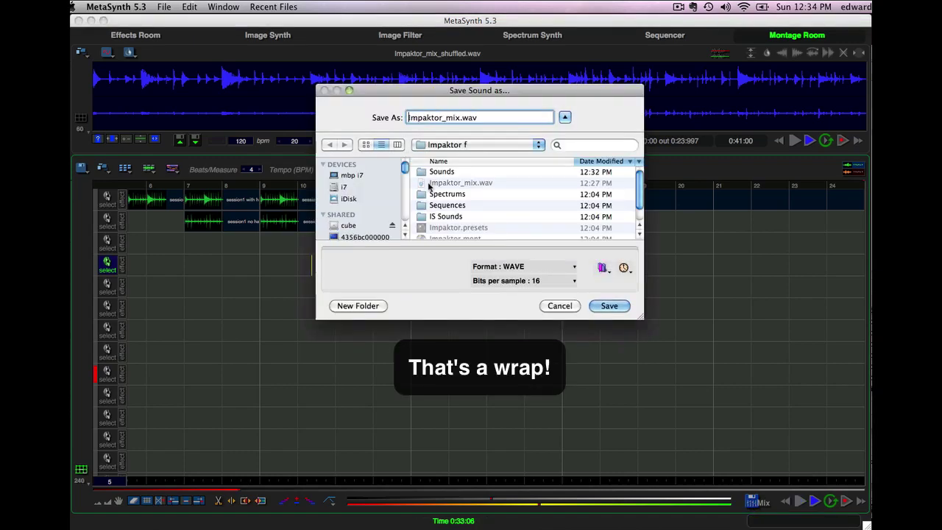
pyautogui.click(462, 119)
pyautogui.write('with shuffl')
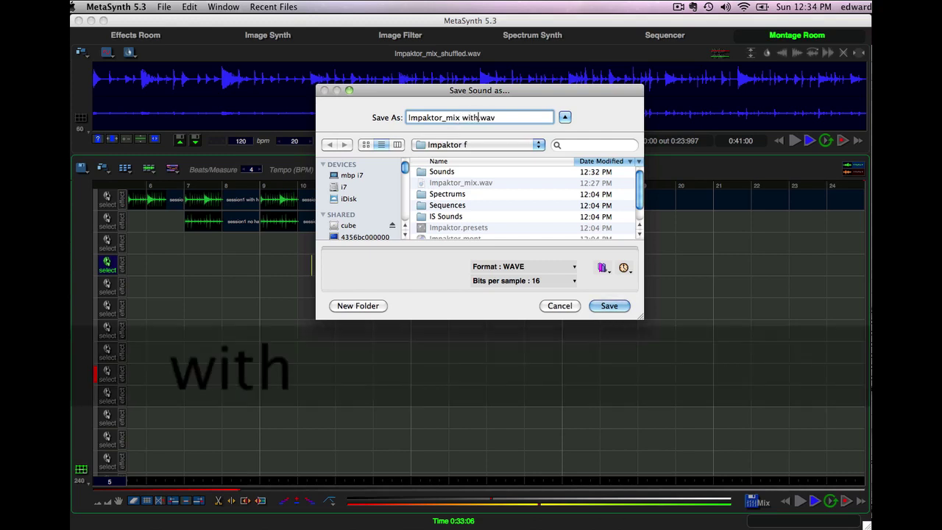
pyautogui.write('ed ending')
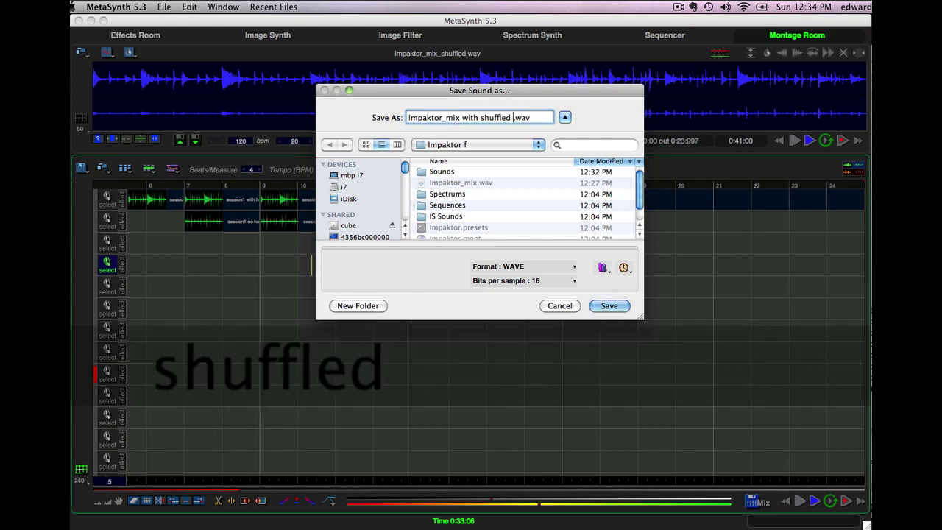
pyautogui.click(608, 306)
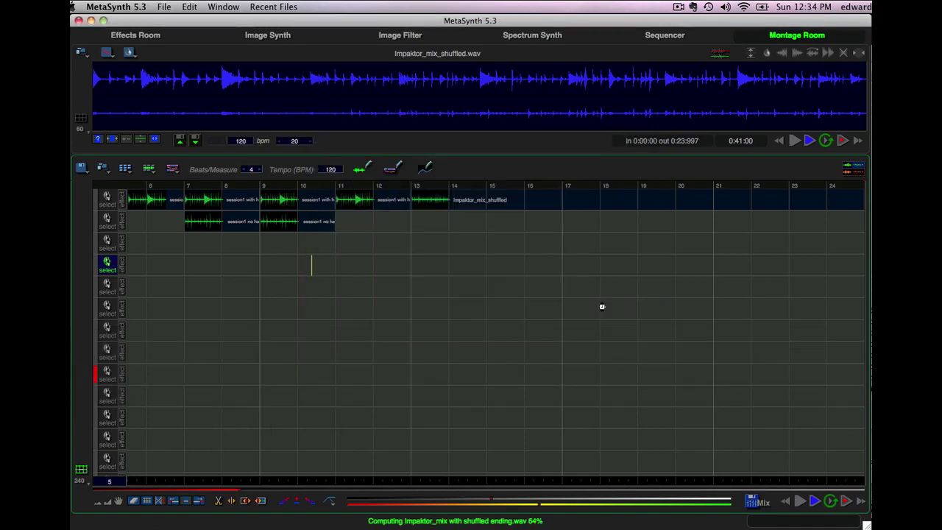